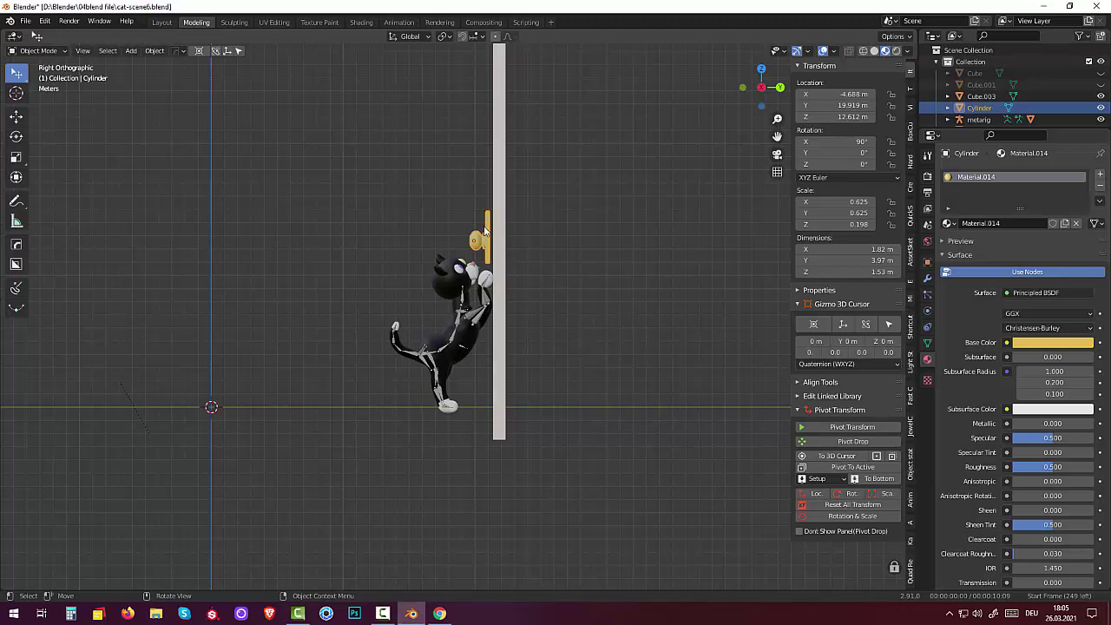
Move the cylinder door knob to X -4.5306, Y 20.324, Z 13.521 m, within the cat's reach.
{"action": "left_click", "coordinate": [36, 52]}
{"action": "left_click", "coordinate": [39, 65]}
{"action": "key", "text": "g"}
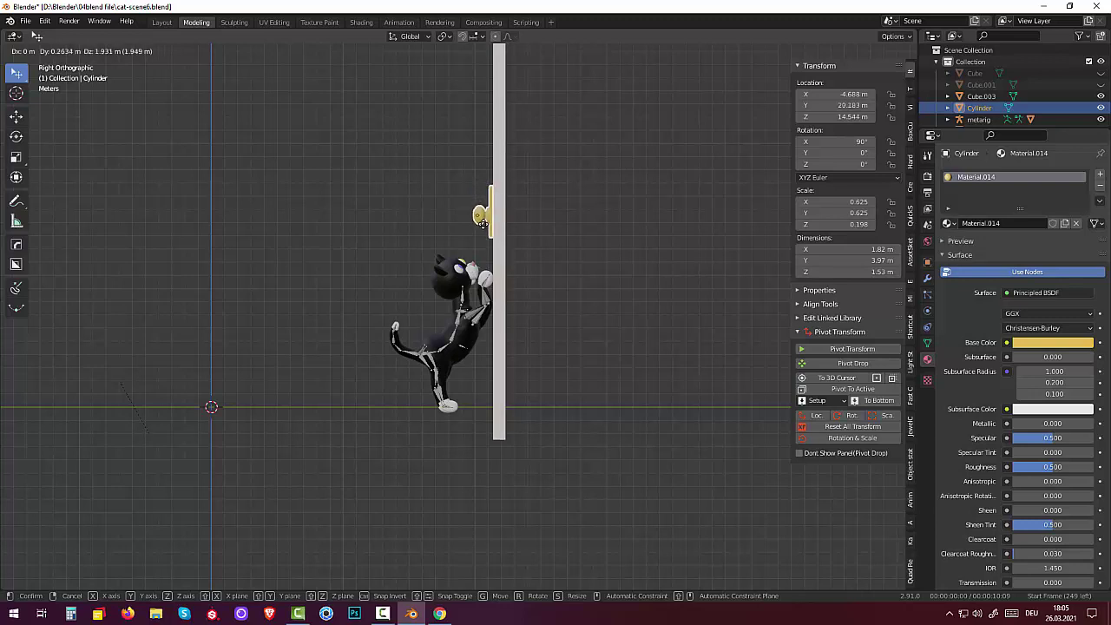
{"action": "left_click", "coordinate": [482, 224]}
{"action": "mouse_move", "coordinate": [482, 223]}
{"action": "middle_mouse_down"}
{"action": "mouse_move", "coordinate": [594, 211]}
{"action": "mouse_move", "coordinate": [558, 236]}
{"action": "mouse_move", "coordinate": [568, 240]}
{"action": "mouse_move", "coordinate": [526, 238]}
{"action": "middle_mouse_up"}
{"action": "key", "text": "g"}
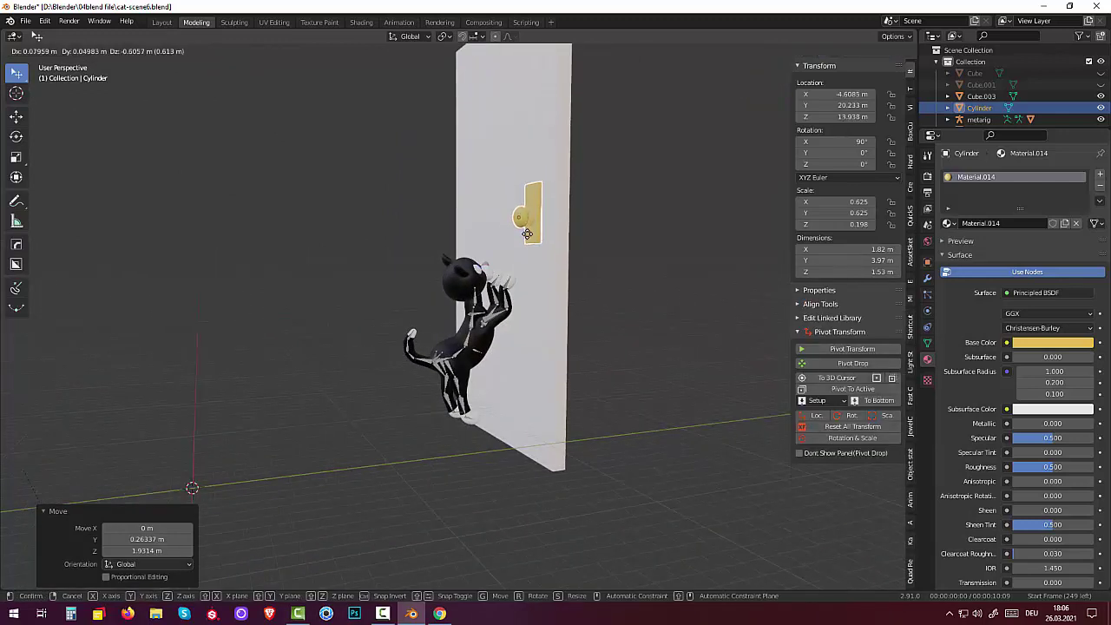
{"action": "left_click", "coordinate": [526, 240]}
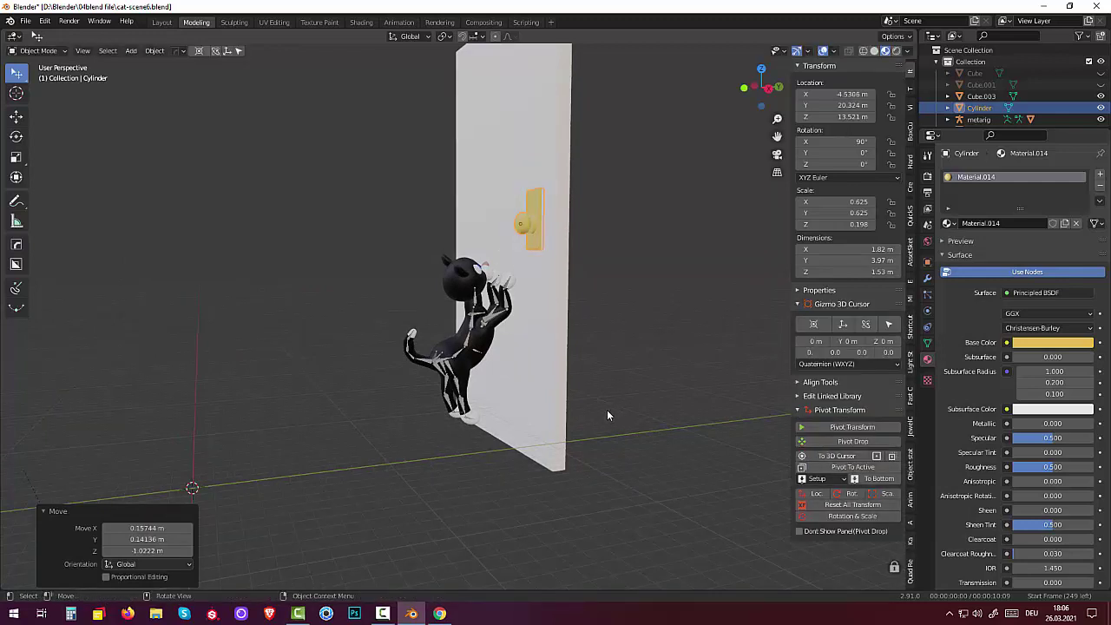
{"action": "middle_click_drag", "start_coordinate": [607, 409], "coordinate": [584, 414]}
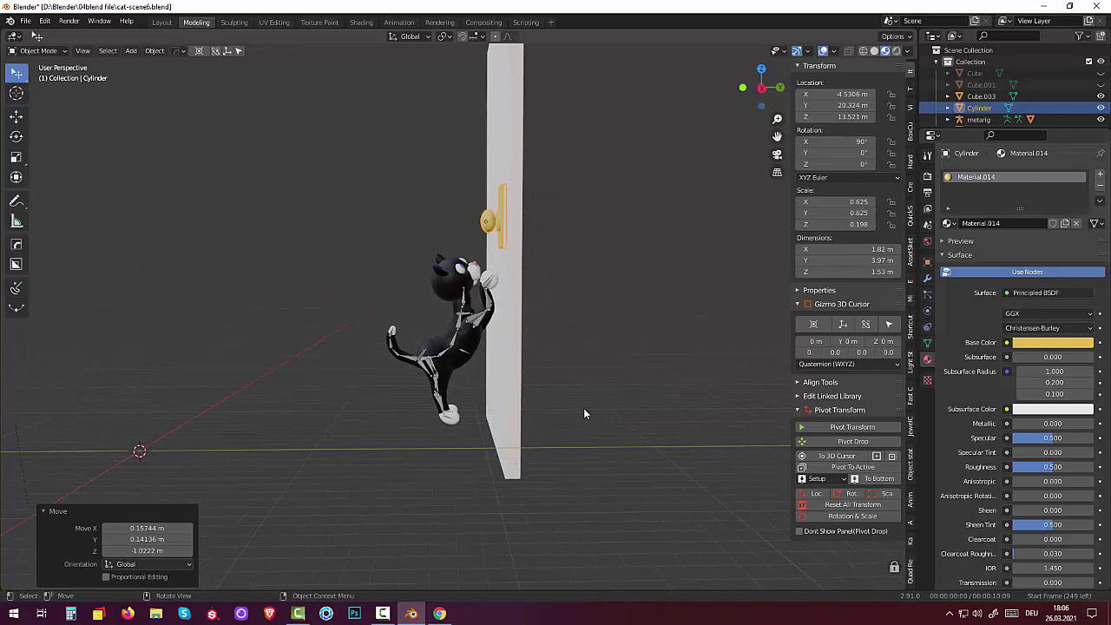
Unhide Cube.003 and Cube.001 to reveal the room's walls and floor around the door.
{"action": "left_click", "coordinate": [1101, 96]}
{"action": "left_click", "coordinate": [1100, 84]}
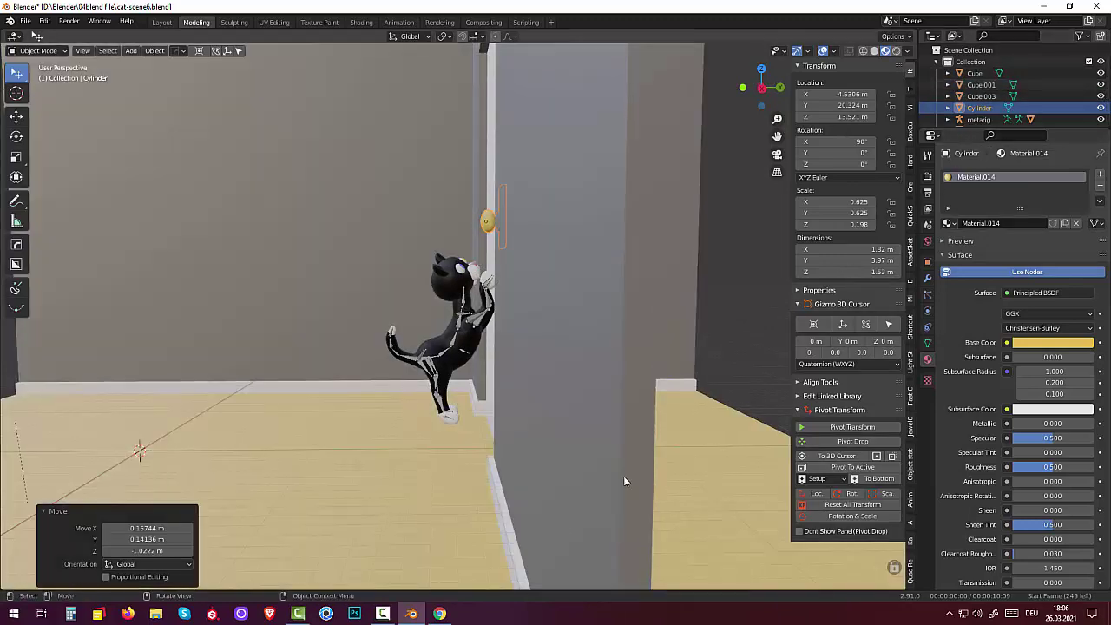
{"action": "middle_click_drag", "start_coordinate": [547, 510], "coordinate": [545, 489]}
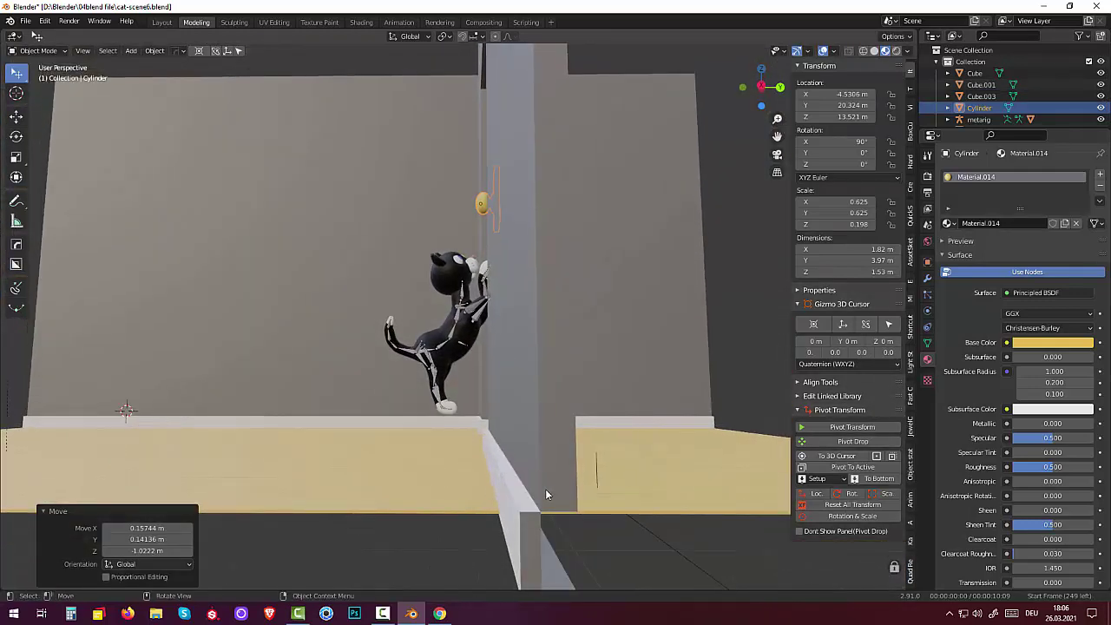
Put the cat's metarig armature into Pose Mode.
{"action": "left_click", "coordinate": [424, 354]}
{"action": "left_click", "coordinate": [40, 62]}
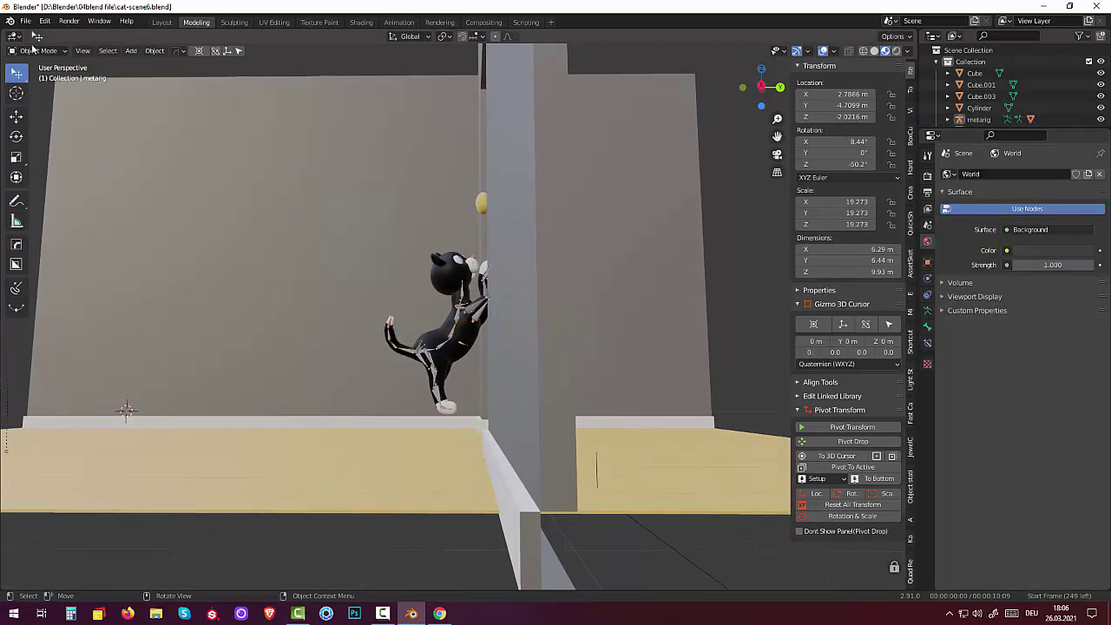
{"action": "left_click", "coordinate": [35, 52]}
{"action": "left_click", "coordinate": [36, 76]}
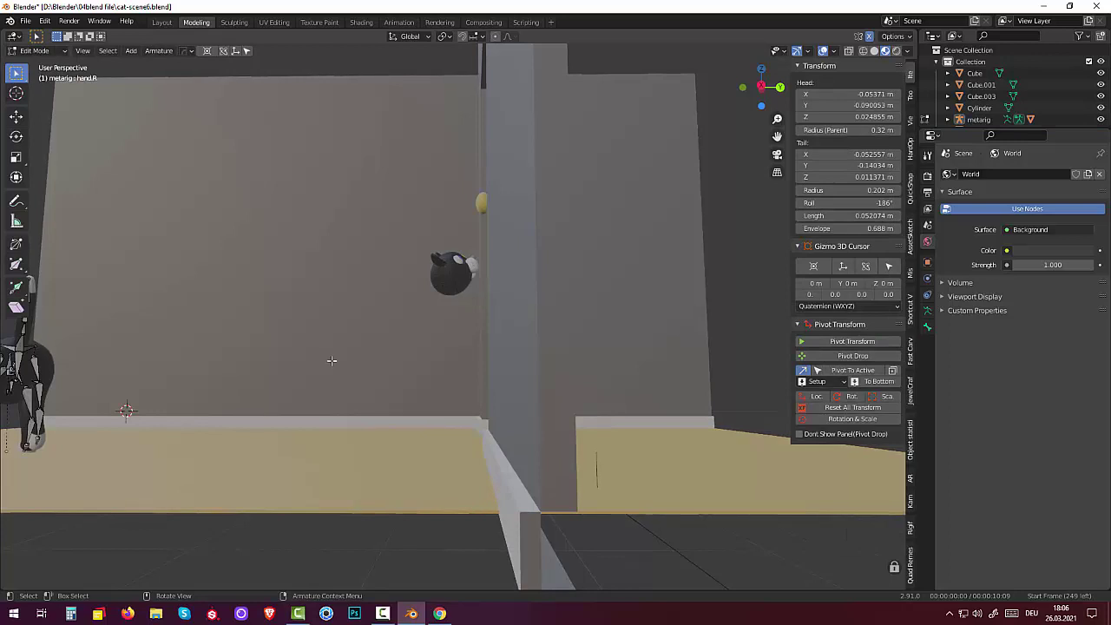
{"action": "key", "text": "ctrl"}
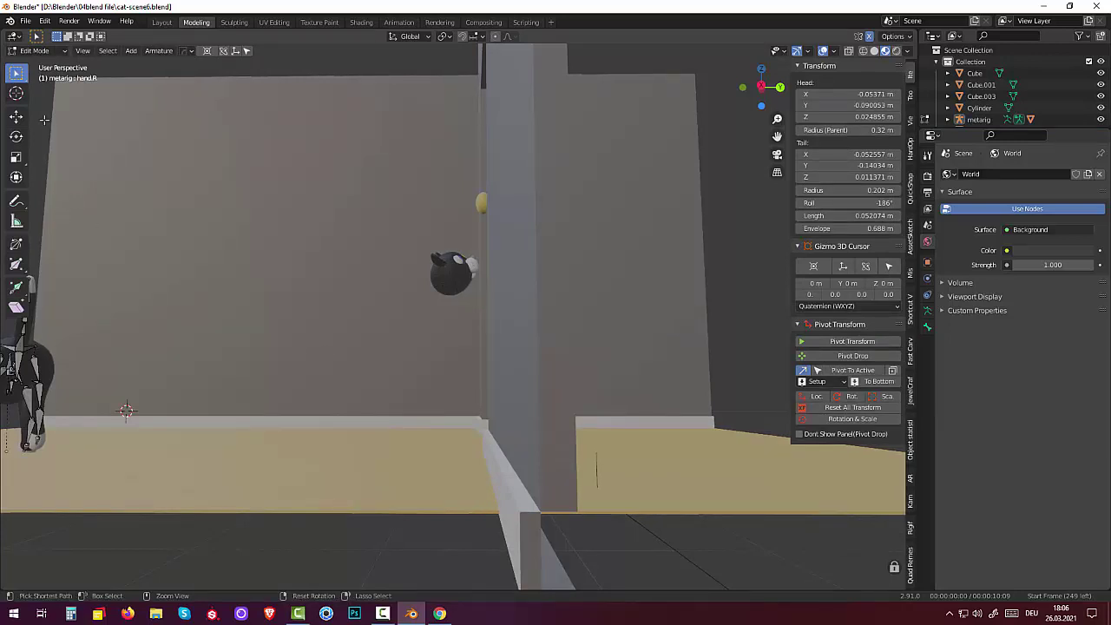
{"action": "key", "text": "Tab"}
{"action": "left_click", "coordinate": [40, 51]}
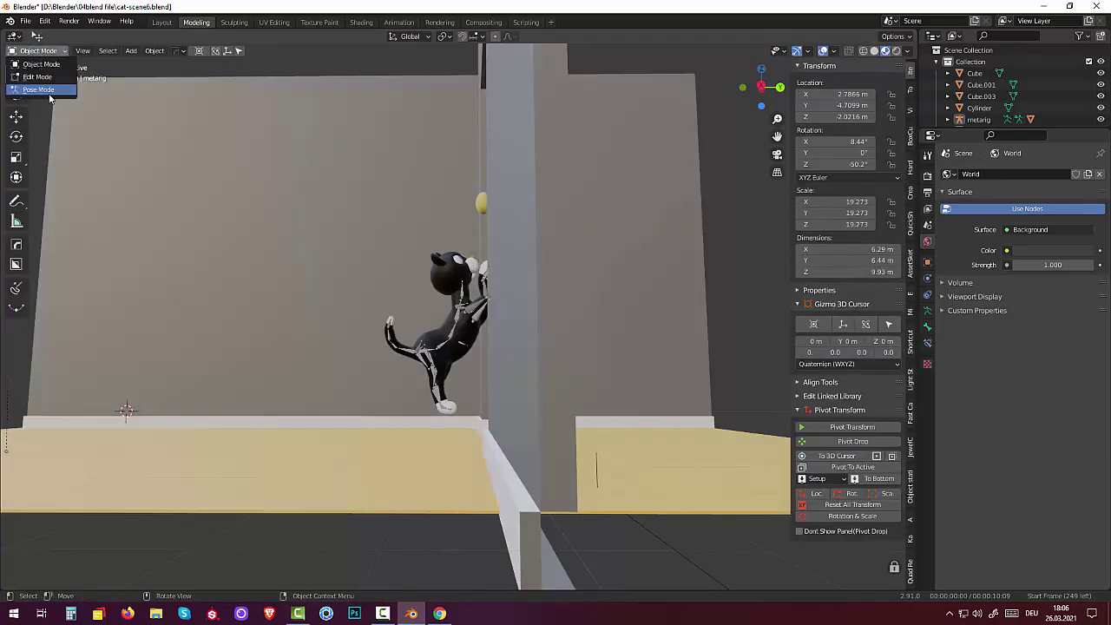
{"action": "left_click", "coordinate": [39, 90]}
Raise the spine bone vertically to Z 0.043735 m, then return to Object Mode.
{"action": "left_click", "coordinate": [422, 356]}
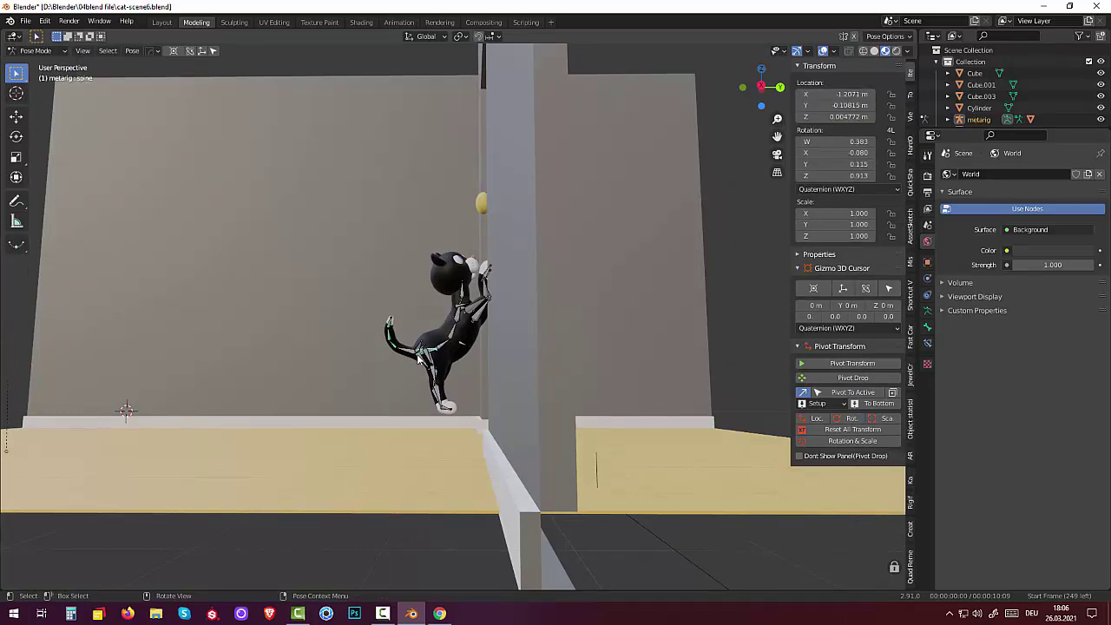
{"action": "key", "text": "KP_3"}
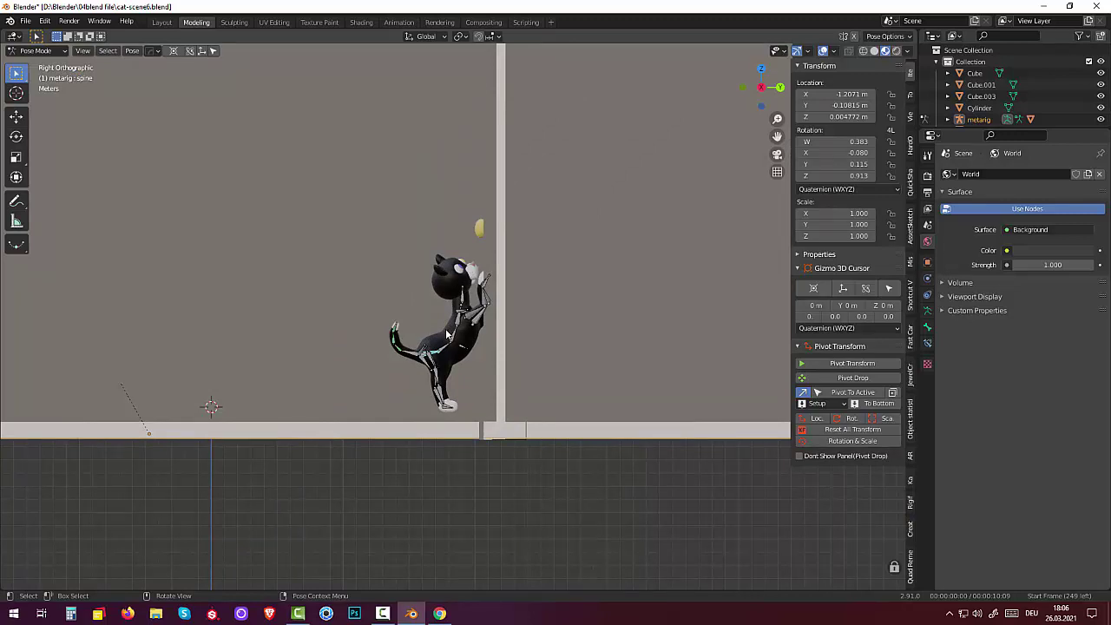
{"action": "key", "text": "g"}
{"action": "key", "text": "z"}
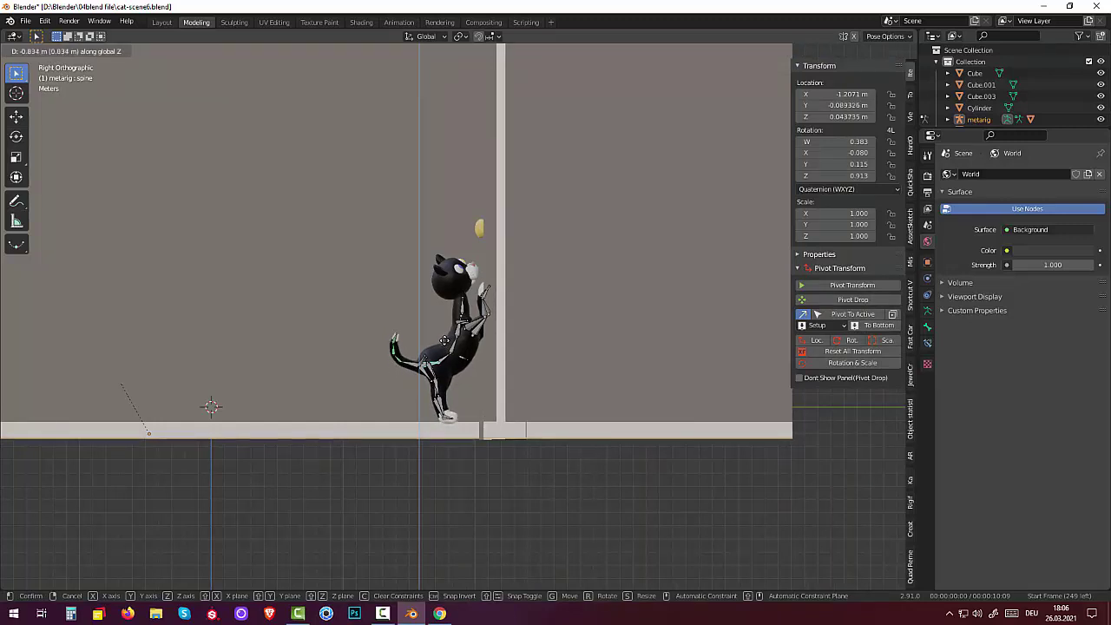
{"action": "left_click", "coordinate": [445, 341]}
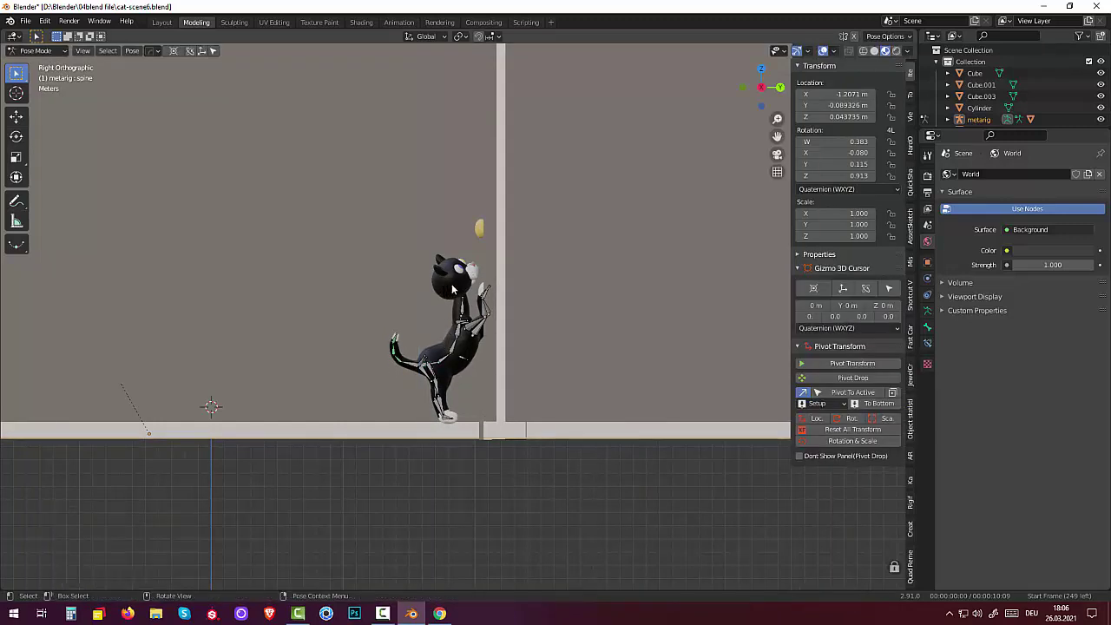
{"action": "mouse_move", "coordinate": [451, 292]}
{"action": "middle_mouse_down"}
{"action": "mouse_move", "coordinate": [568, 314]}
{"action": "mouse_move", "coordinate": [479, 311]}
{"action": "middle_mouse_up"}
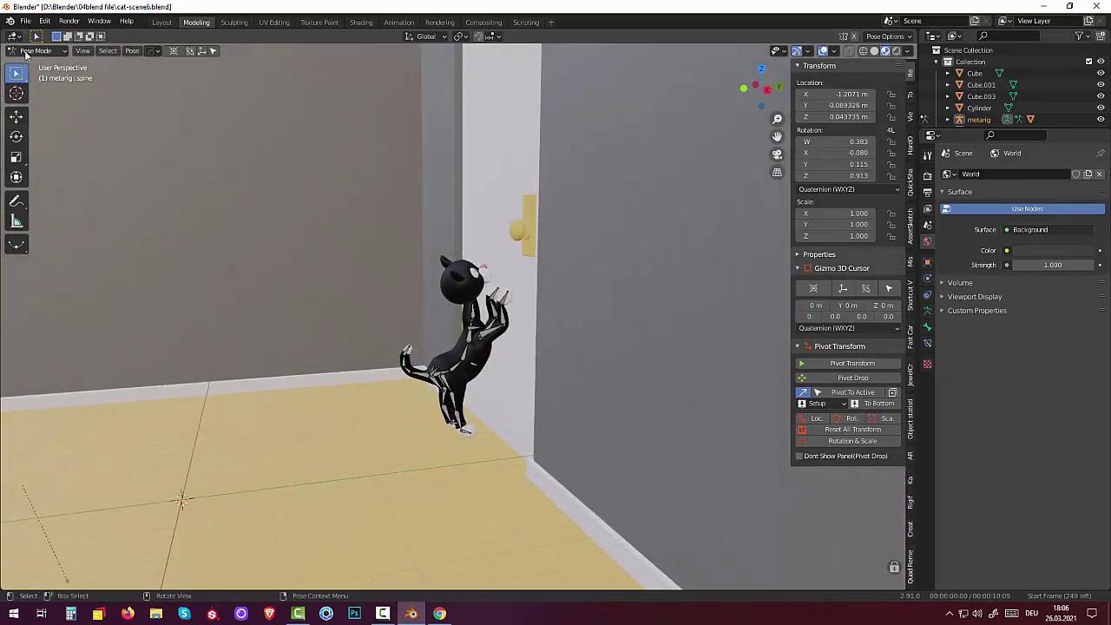
{"action": "left_click", "coordinate": [37, 50]}
{"action": "left_click", "coordinate": [38, 68]}
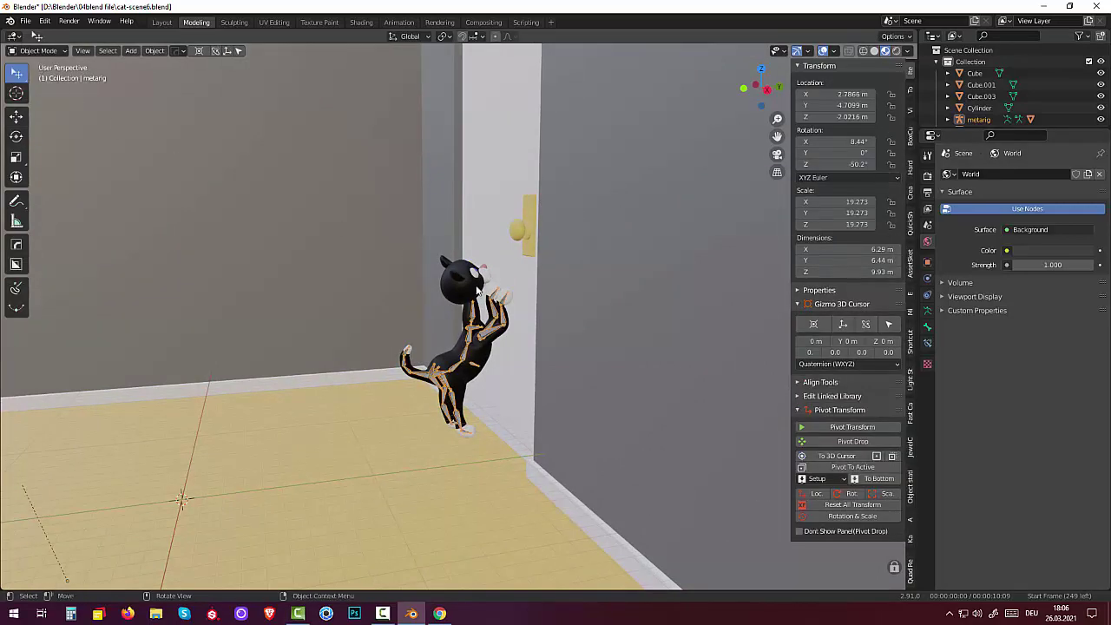
Move the Sphere.001 head by Y -0.13168 m and Z -1.0974 m onto the stretched body.
{"action": "left_click", "coordinate": [480, 293]}
{"action": "mouse_move", "coordinate": [482, 294]}
{"action": "middle_mouse_down"}
{"action": "mouse_move", "coordinate": [423, 351]}
{"action": "mouse_move", "coordinate": [462, 318]}
{"action": "mouse_move", "coordinate": [459, 253]}
{"action": "middle_mouse_up"}
{"action": "left_click", "coordinate": [463, 318]}
{"action": "left_click", "coordinate": [464, 318]}
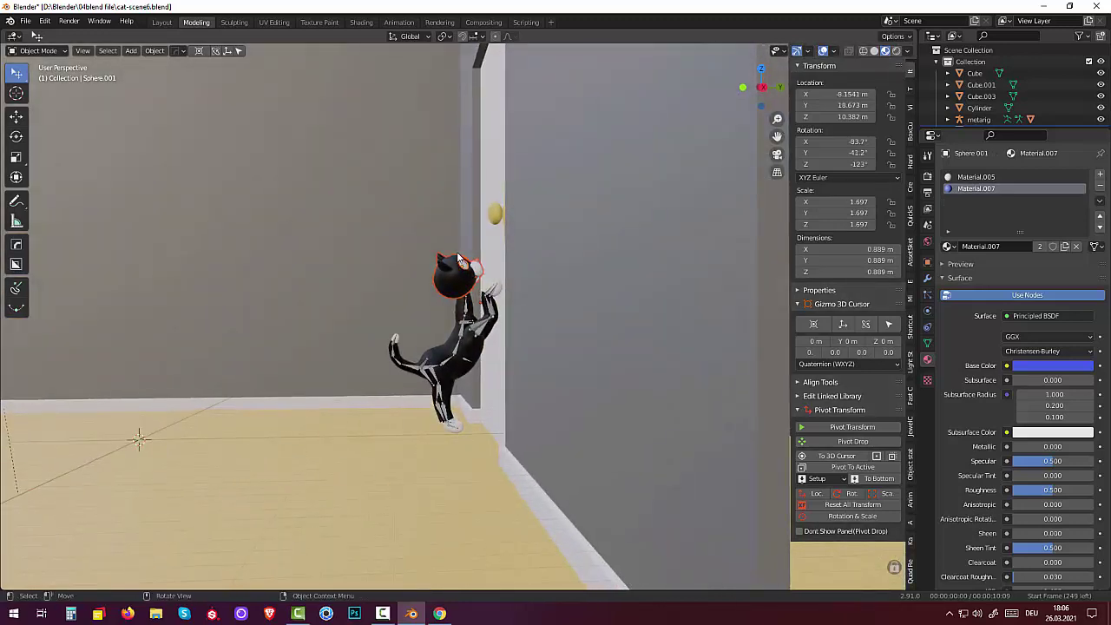
{"action": "key", "text": "KP_3"}
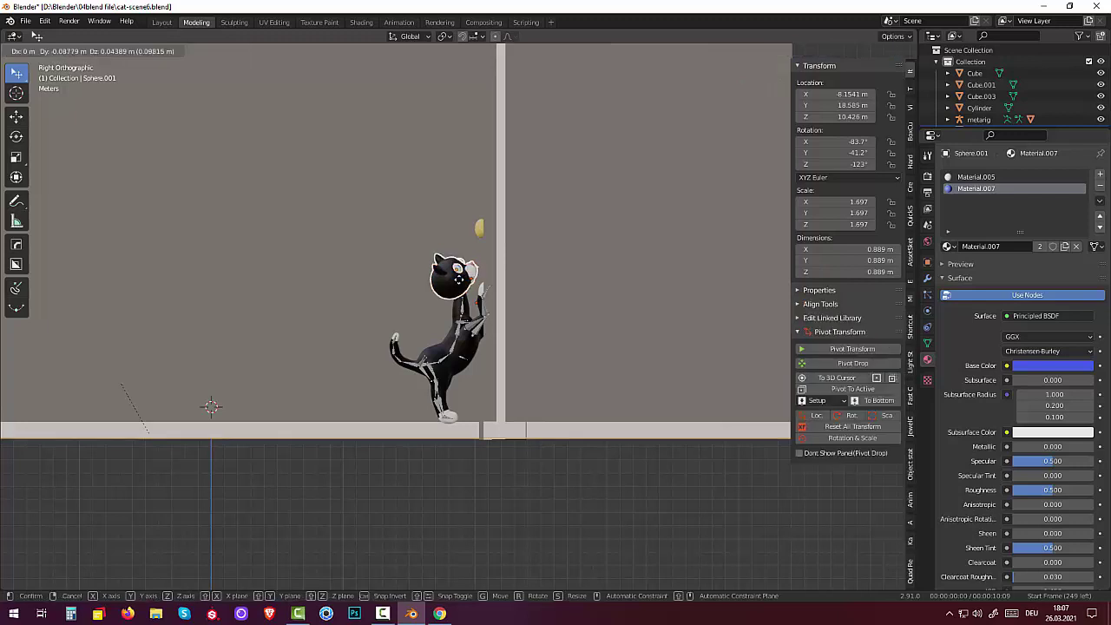
{"action": "key", "text": "g"}
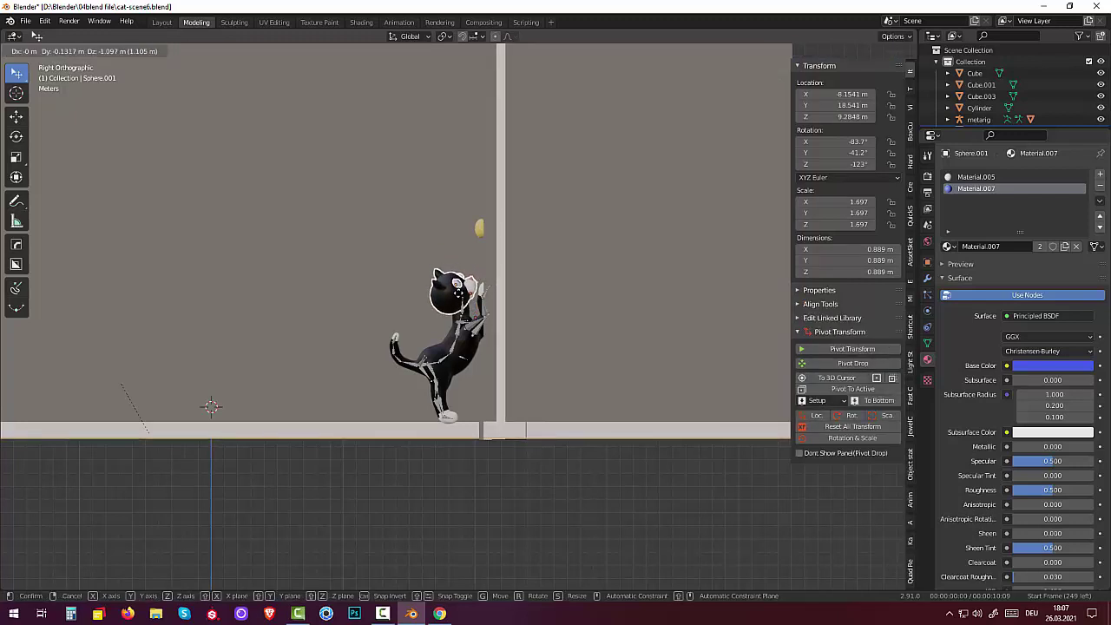
{"action": "left_click", "coordinate": [457, 293]}
{"action": "mouse_move", "coordinate": [533, 310]}
{"action": "middle_mouse_down"}
{"action": "mouse_move", "coordinate": [683, 297]}
{"action": "mouse_move", "coordinate": [670, 310]}
{"action": "mouse_move", "coordinate": [682, 367]}
{"action": "mouse_move", "coordinate": [672, 379]}
{"action": "mouse_move", "coordinate": [649, 373]}
{"action": "mouse_move", "coordinate": [571, 326]}
{"action": "middle_mouse_up"}
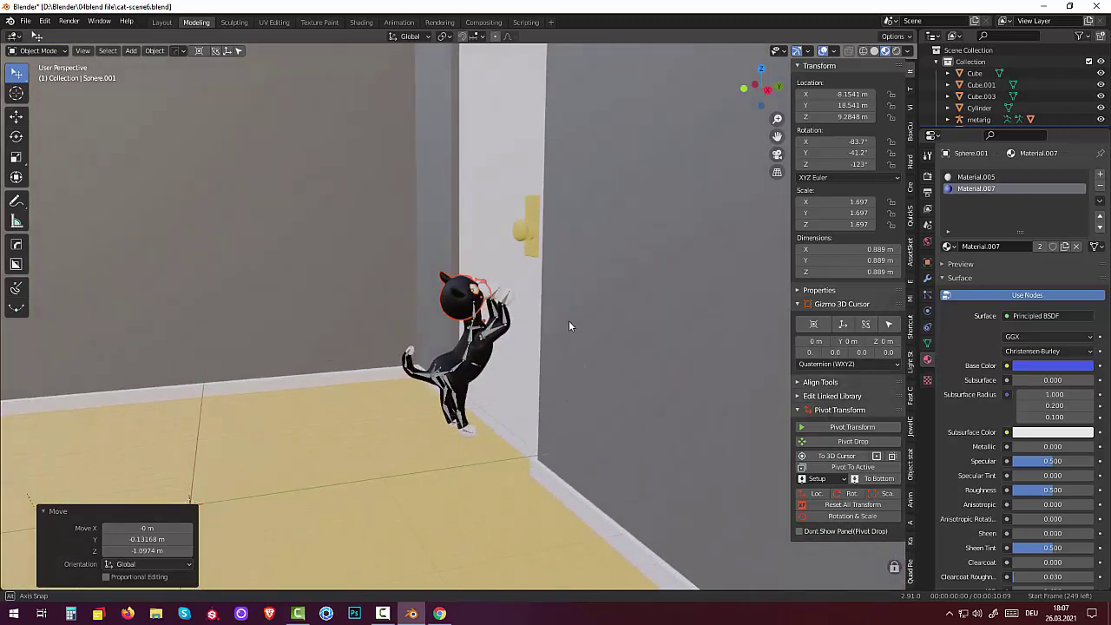
{"action": "scroll", "coordinate": [569, 323], "scroll_direction": "up", "scroll_amount": 1}
{"action": "scroll", "coordinate": [560, 323], "scroll_direction": "up", "scroll_amount": 2}
{"action": "scroll", "coordinate": [572, 338], "scroll_direction": "up", "scroll_amount": 2}
{"action": "scroll", "coordinate": [572, 340], "scroll_direction": "up", "scroll_amount": 2}
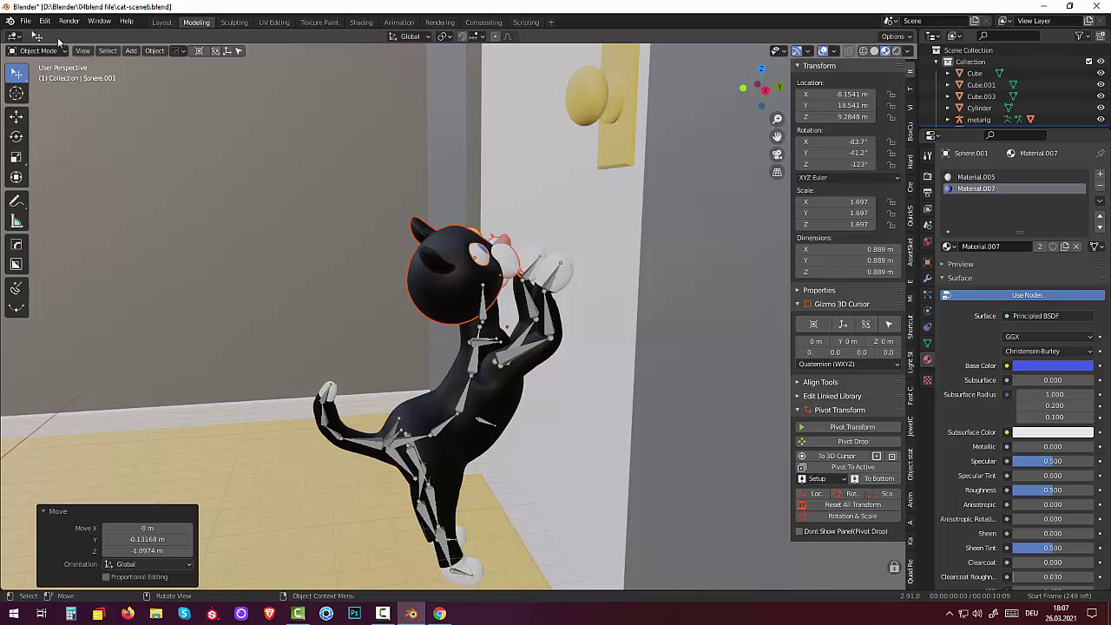
Save the scene as cat-scene7.blend in the 04blend file folder.
{"action": "left_click", "coordinate": [26, 21]}
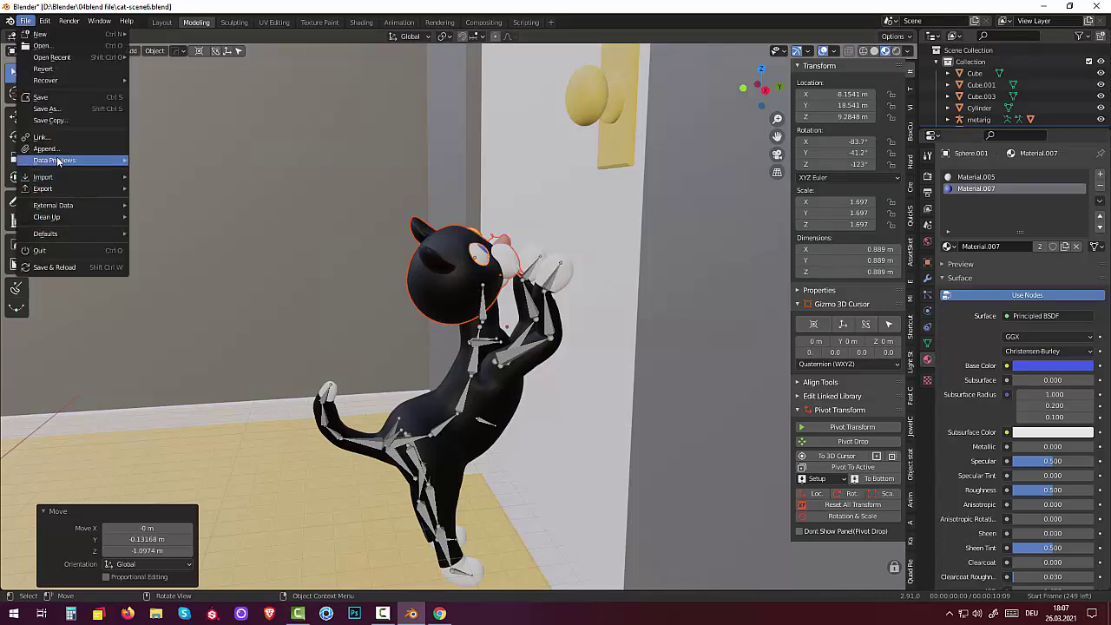
{"action": "left_click", "coordinate": [47, 109]}
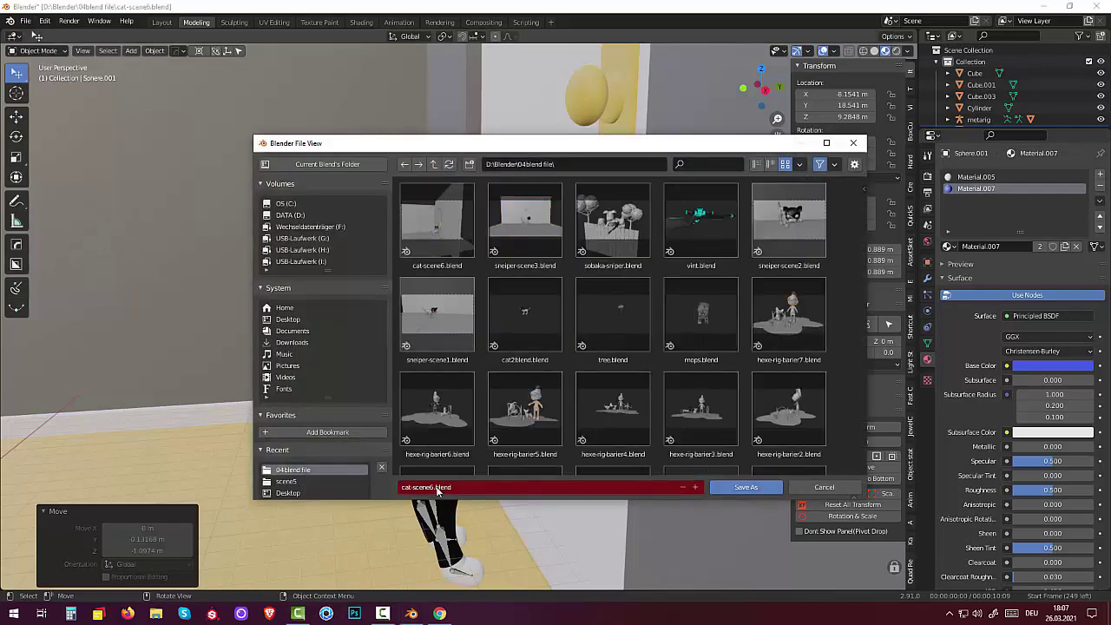
{"action": "left_click", "coordinate": [428, 268]}
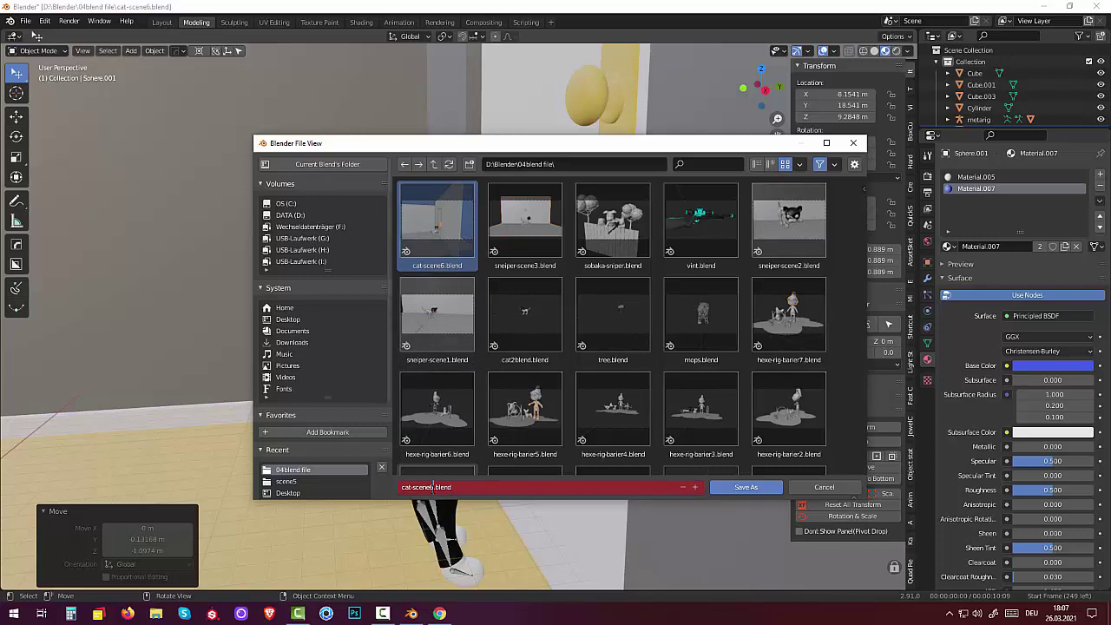
{"action": "key", "text": "BackSpace"}
{"action": "type", "text": "7"}
{"action": "left_click", "coordinate": [743, 487]}
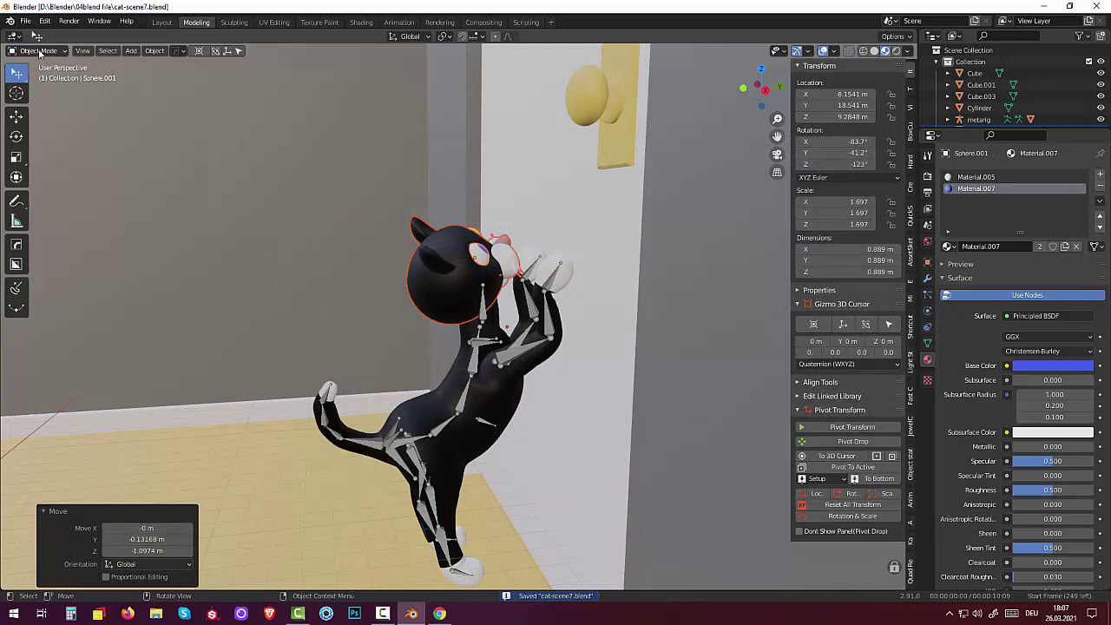
Export a Wavefront OBJ named cat-scene7-2kadr with Material Groups enabled.
{"action": "left_click", "coordinate": [26, 22]}
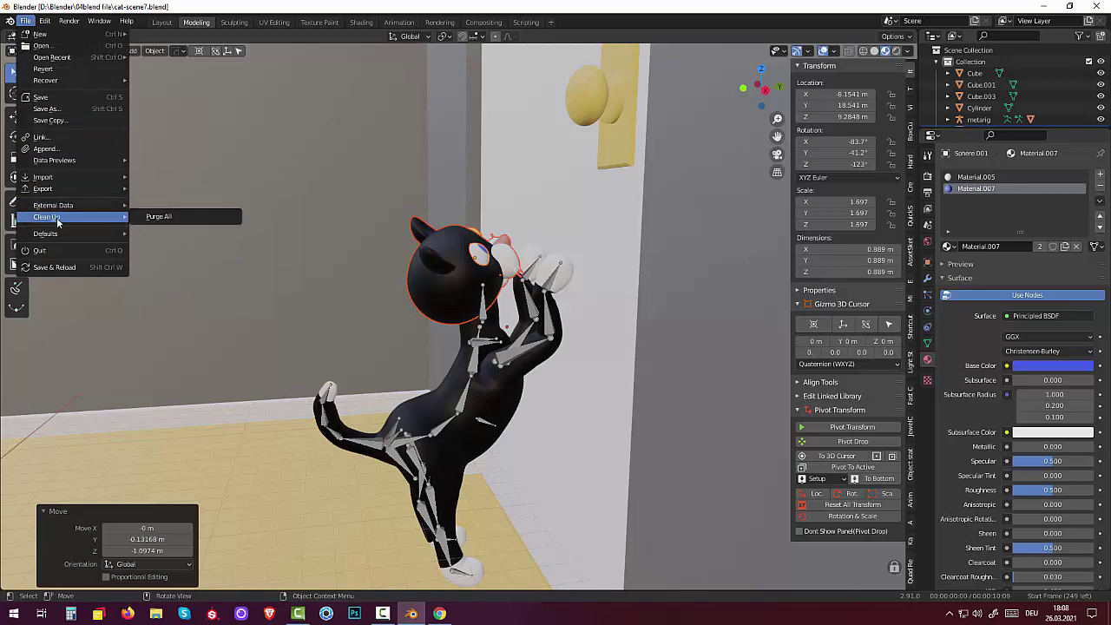
{"action": "mouse_move", "coordinate": [43, 188]}
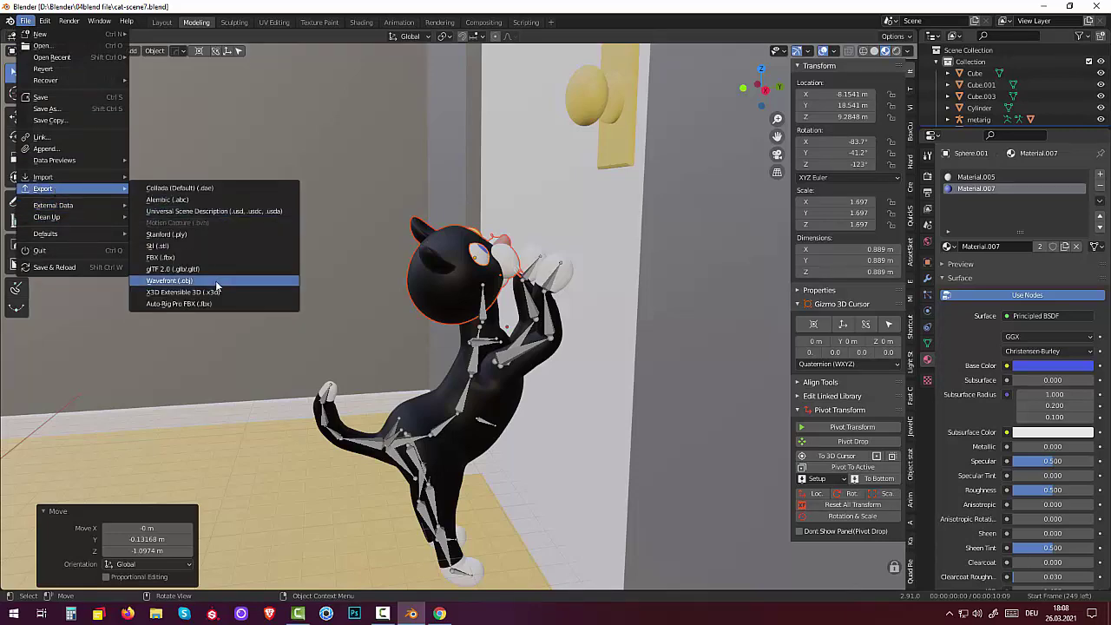
{"action": "left_click", "coordinate": [212, 281]}
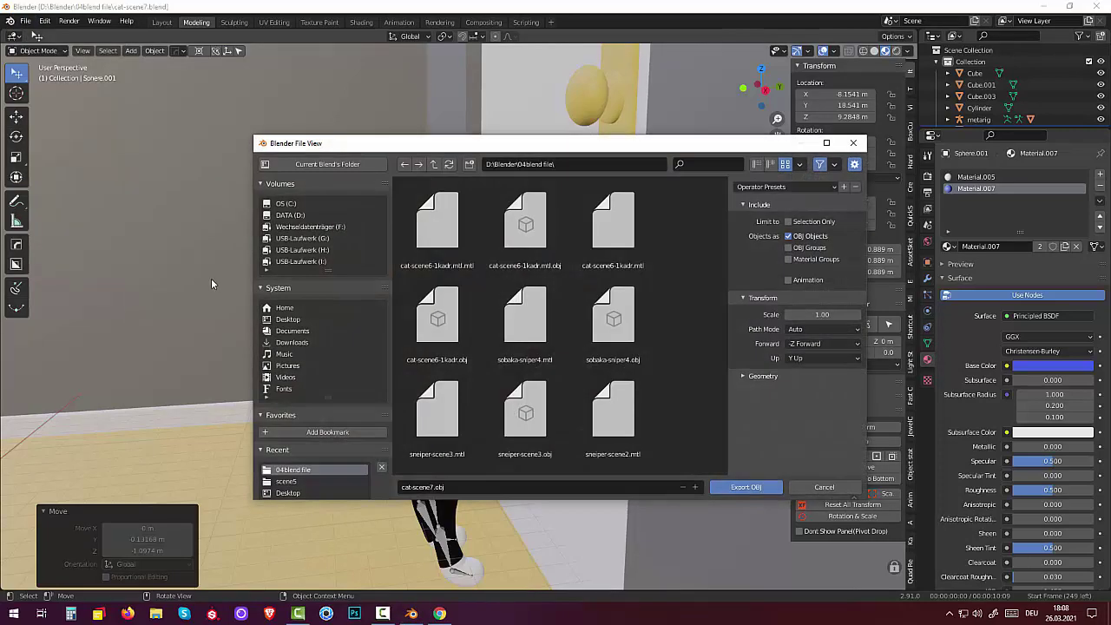
{"action": "left_click", "coordinate": [428, 270]}
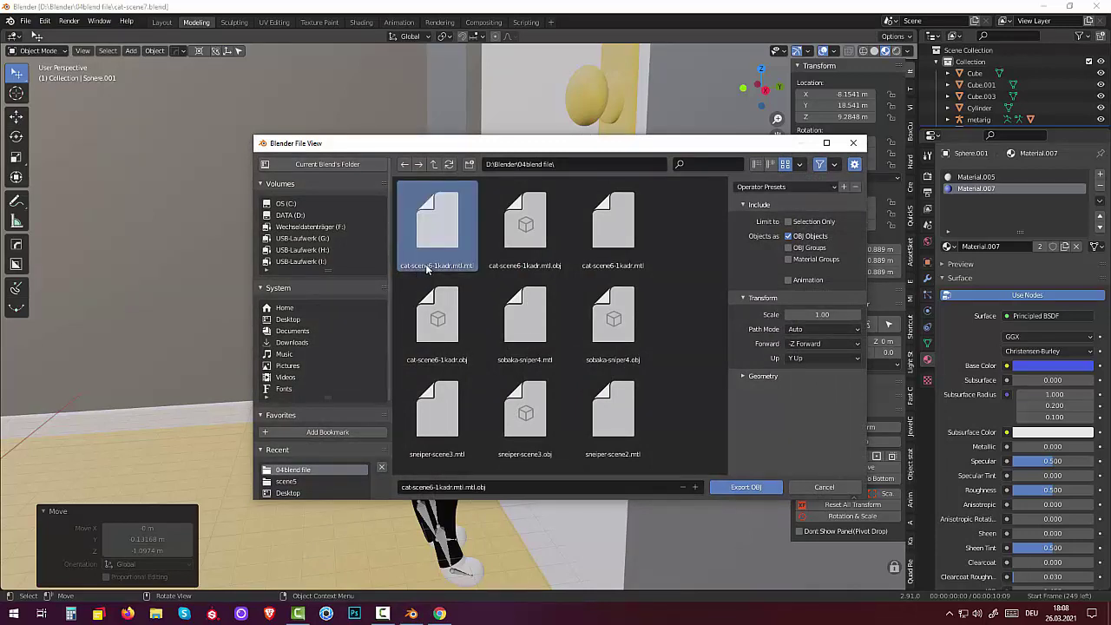
{"action": "left_click", "coordinate": [435, 487]}
{"action": "left_click", "coordinate": [431, 487]}
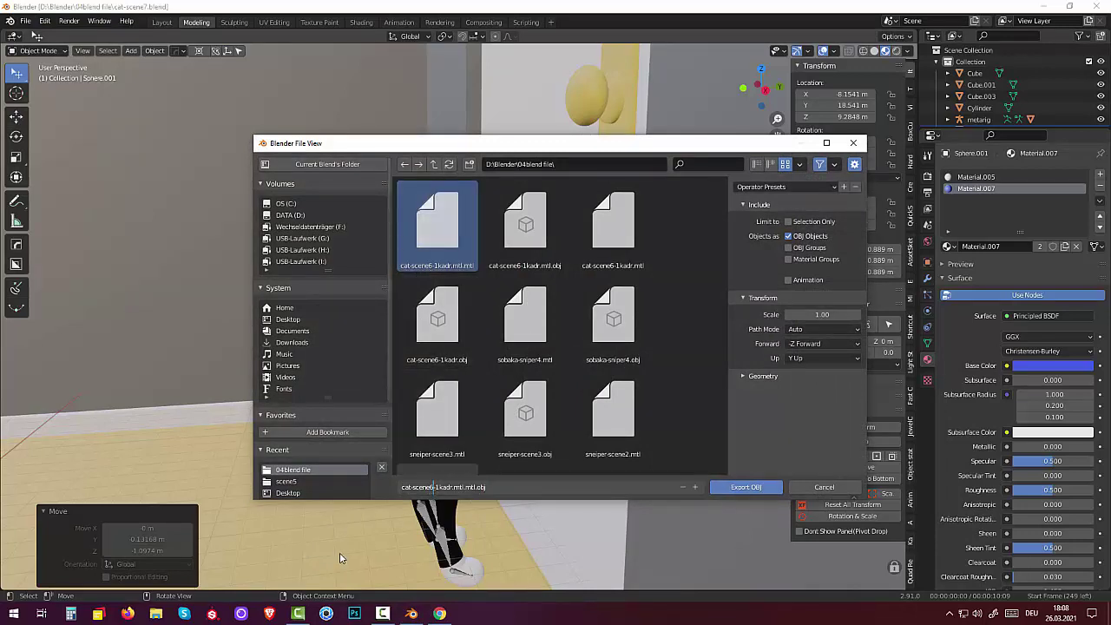
{"action": "key", "text": "BackSpace"}
{"action": "type", "text": "7"}
{"action": "key", "text": "Delete"}
{"action": "type", "text": "2"}
{"action": "key", "text": "Return"}
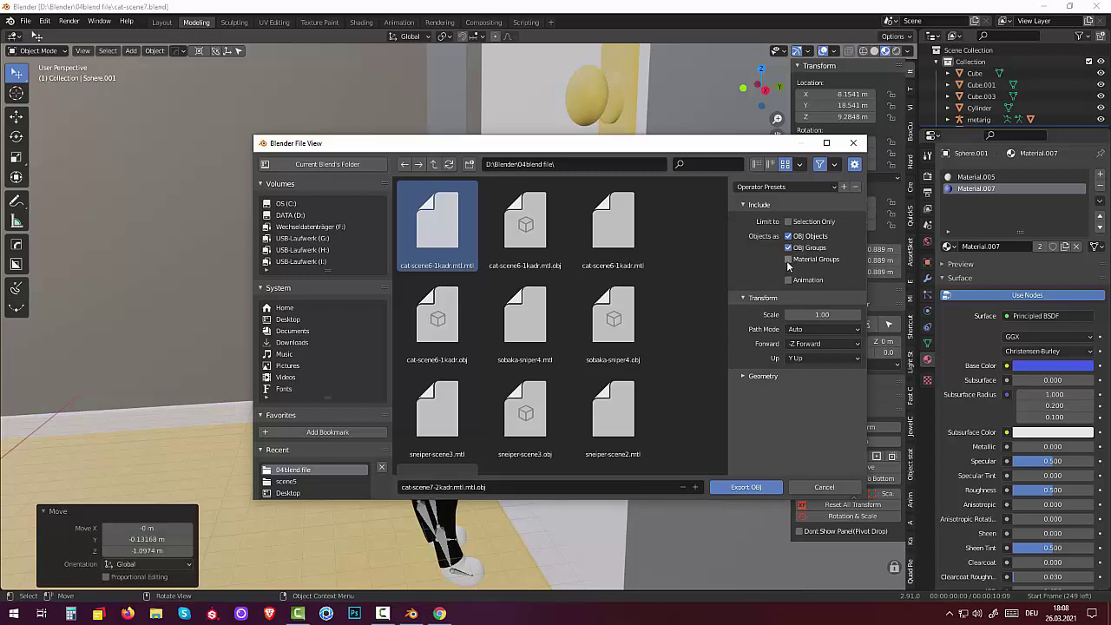
{"action": "left_click", "coordinate": [788, 261]}
{"action": "left_click", "coordinate": [742, 491]}
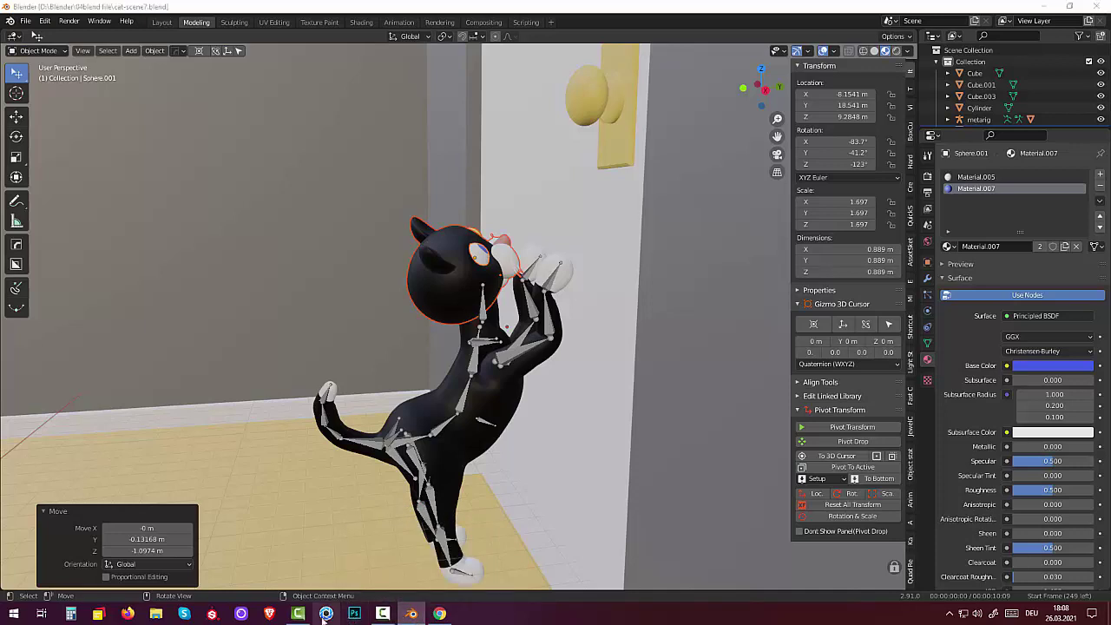
Launch KeyShot and open scene5-1.bip from the recent projects list.
{"action": "left_click", "coordinate": [325, 614]}
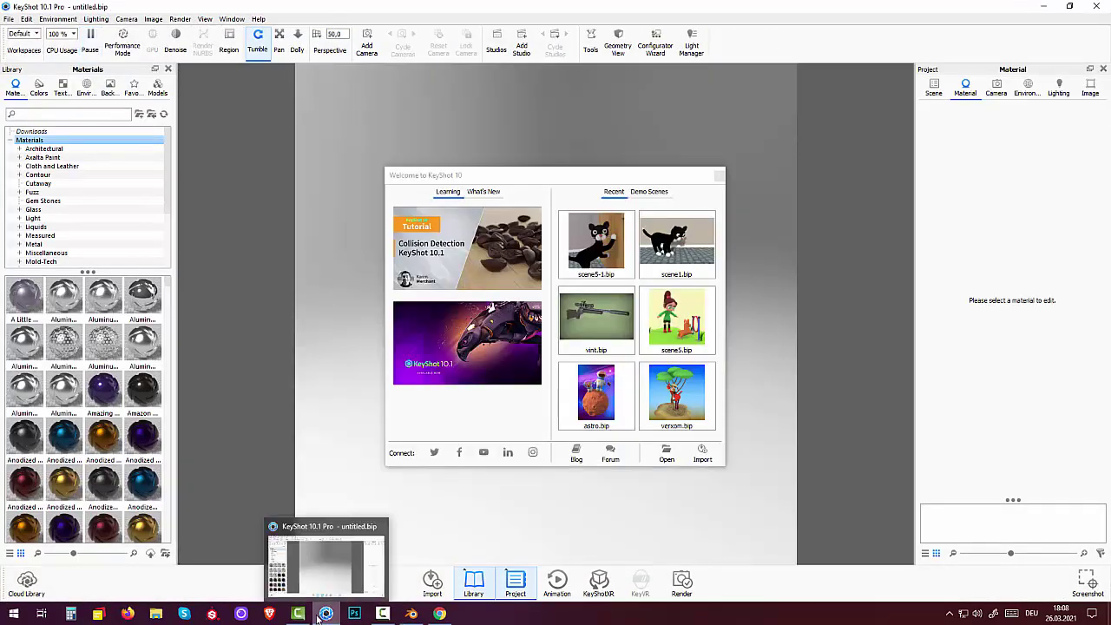
{"action": "left_click", "coordinate": [594, 247]}
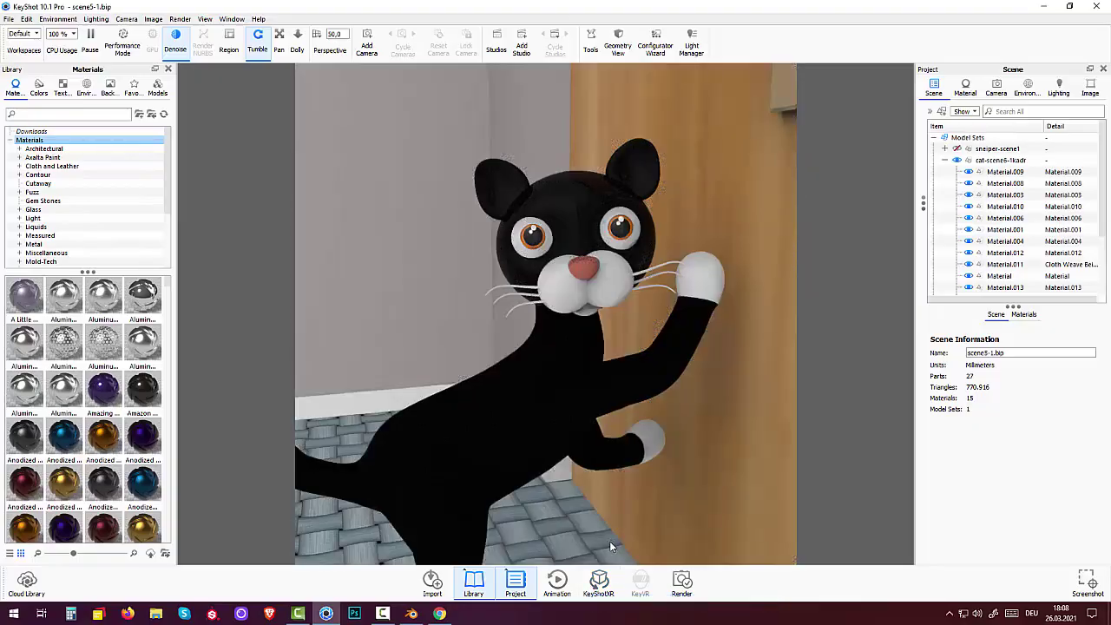
{"action": "scroll", "coordinate": [583, 346], "scroll_direction": "up", "scroll_amount": 2}
{"action": "scroll", "coordinate": [582, 345], "scroll_direction": "down", "scroll_amount": 5}
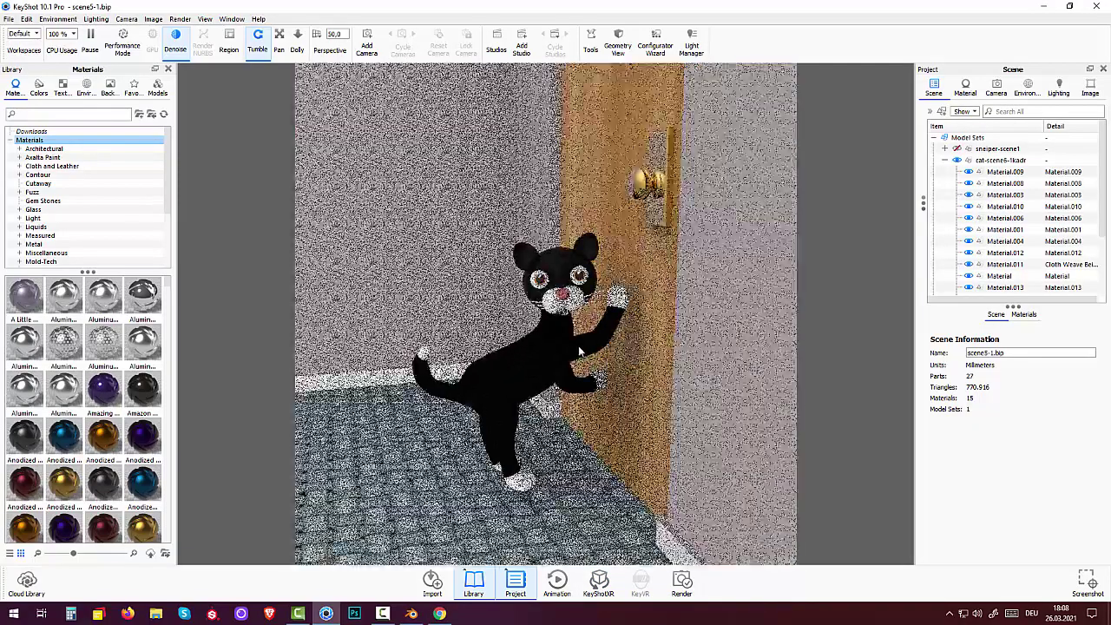
{"action": "scroll", "coordinate": [579, 350], "scroll_direction": "up", "scroll_amount": 1}
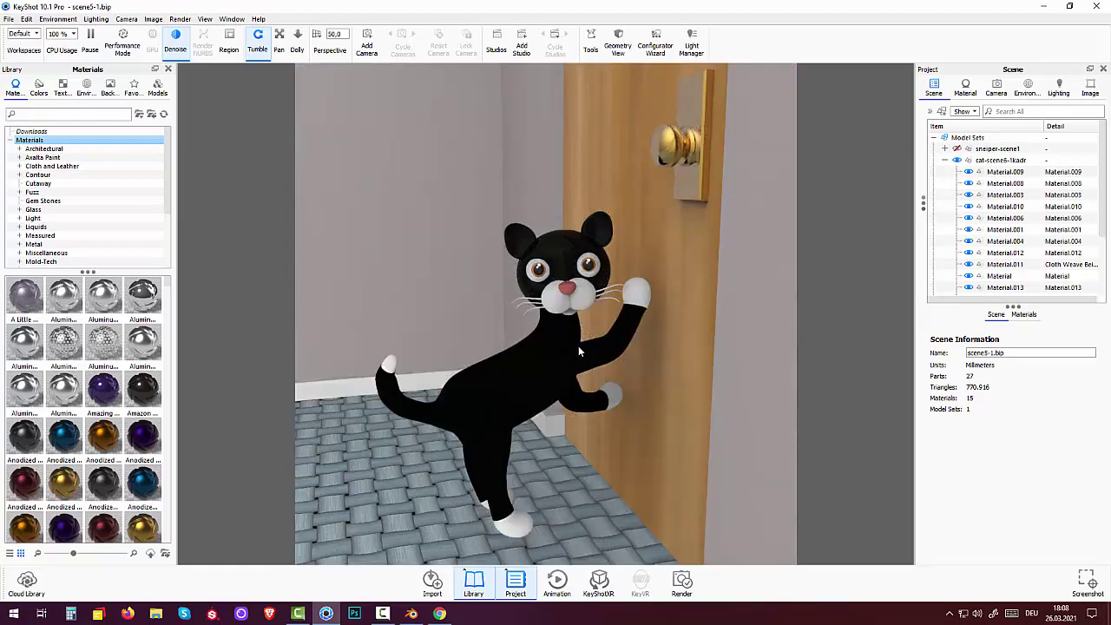
Hide the cat-scene6-1kadr model set and delete the sneiper-scene1 group.
{"action": "left_click", "coordinate": [955, 161]}
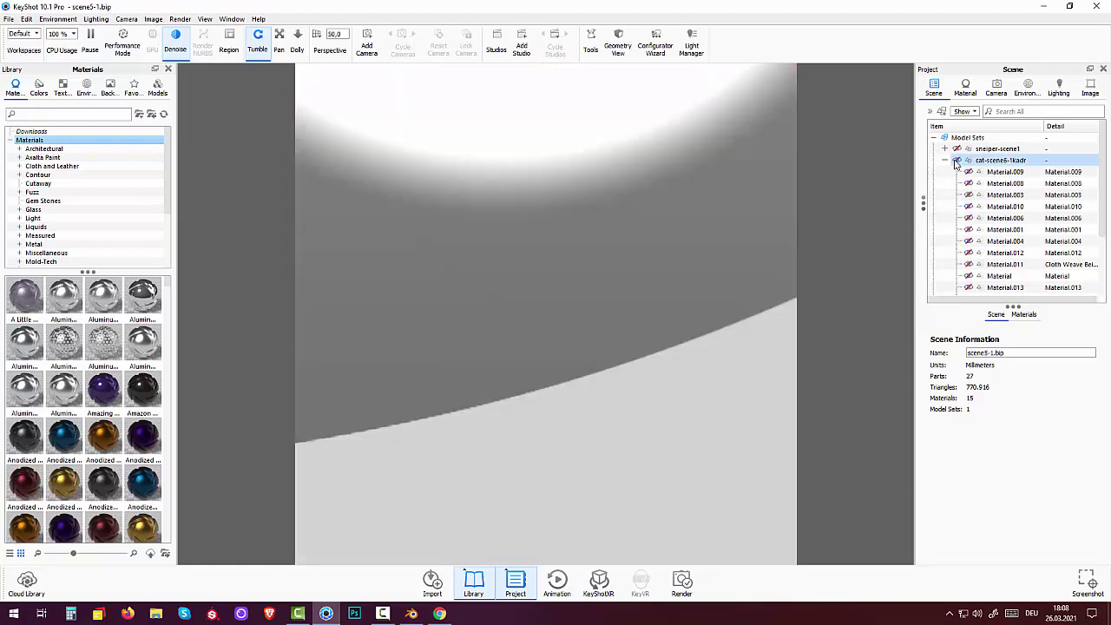
{"action": "left_click", "coordinate": [992, 153]}
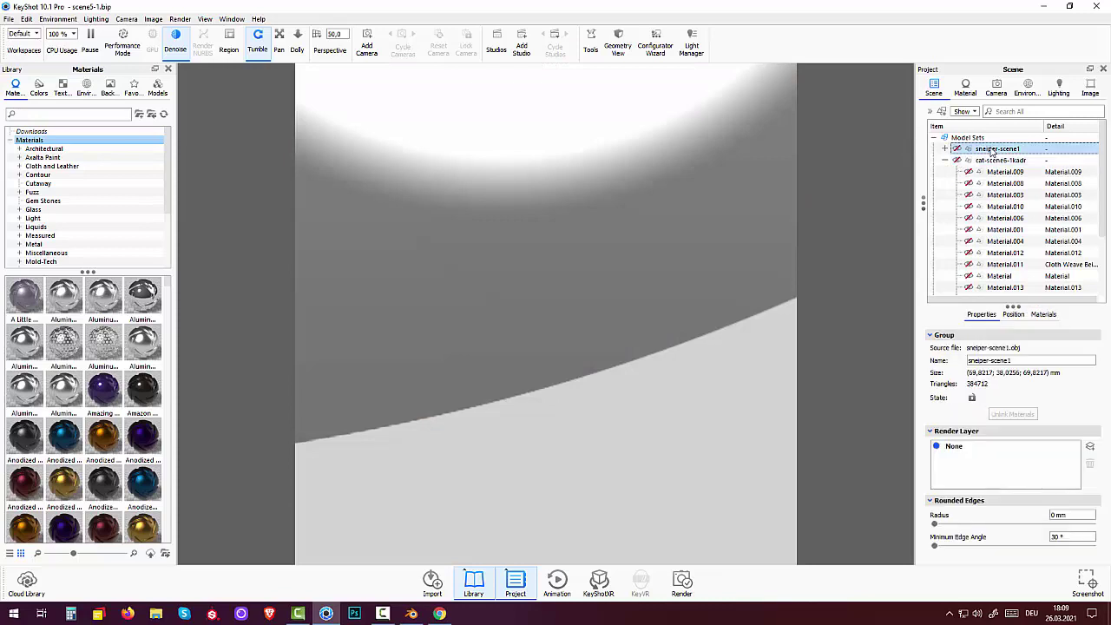
{"action": "right_click", "coordinate": [987, 152]}
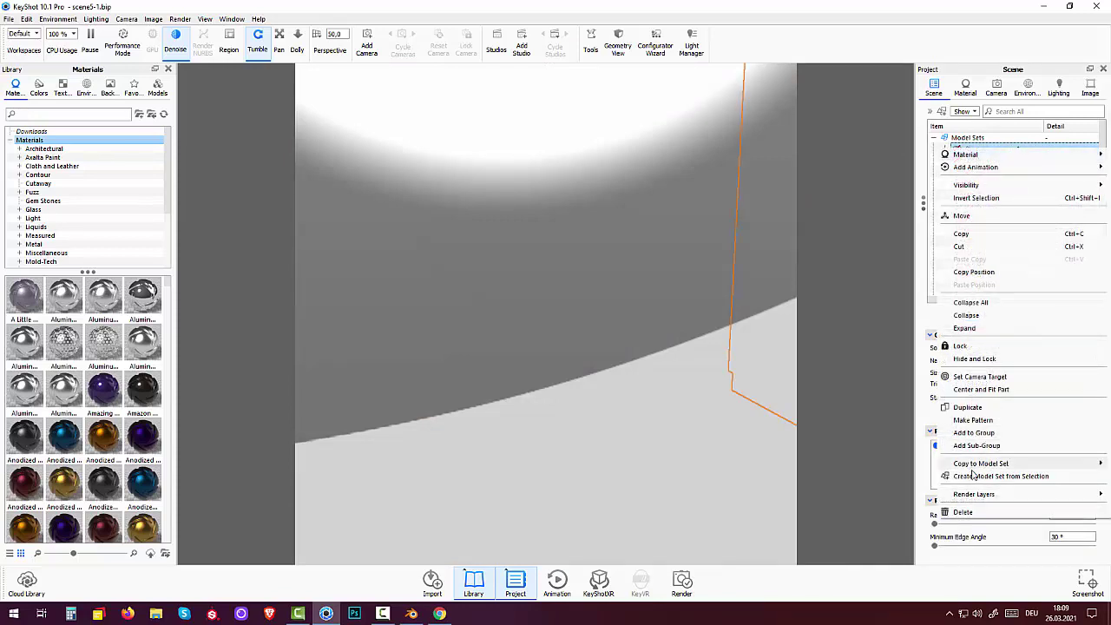
{"action": "left_click", "coordinate": [961, 512]}
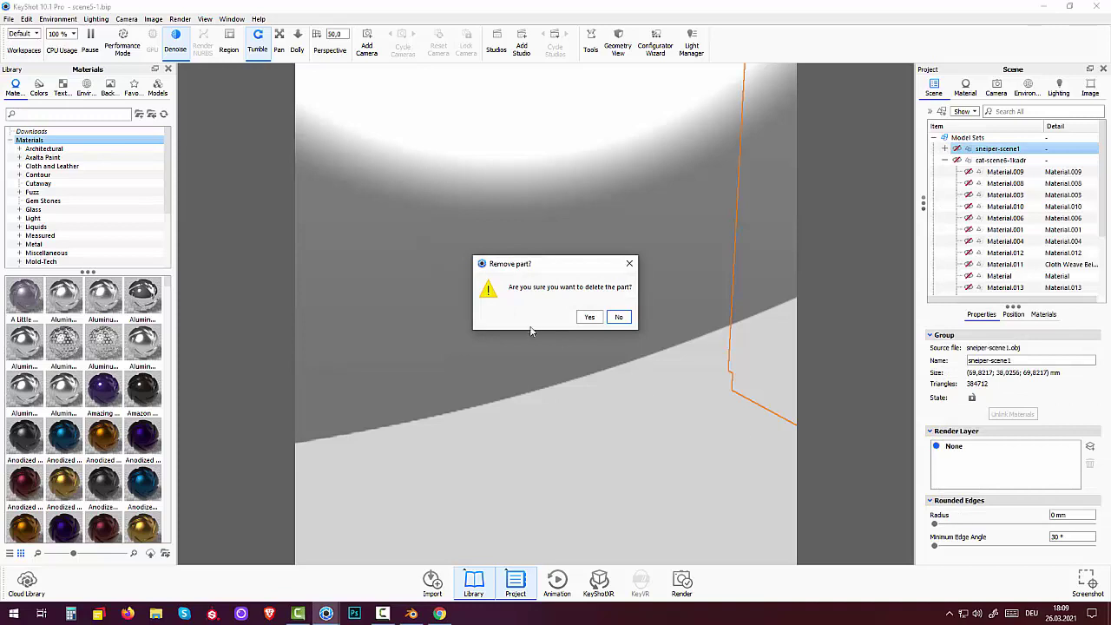
{"action": "left_click", "coordinate": [588, 318]}
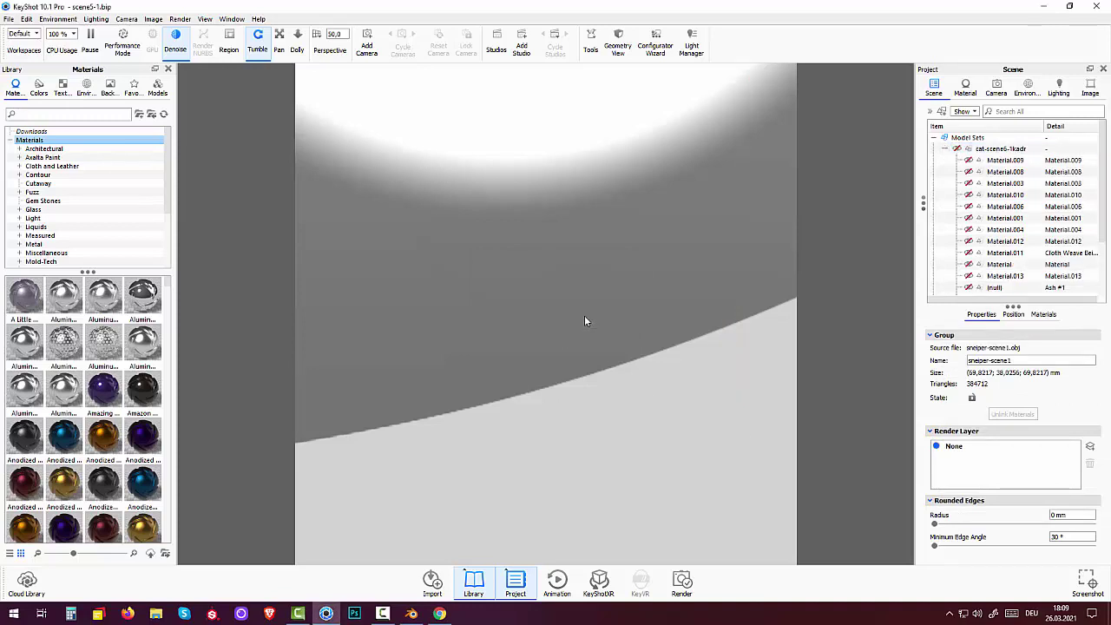
Choose cat-scene7-2kadr from the 04blend file folder for import, updating existing geometry.
{"action": "left_click", "coordinate": [12, 19]}
{"action": "left_click", "coordinate": [26, 38]}
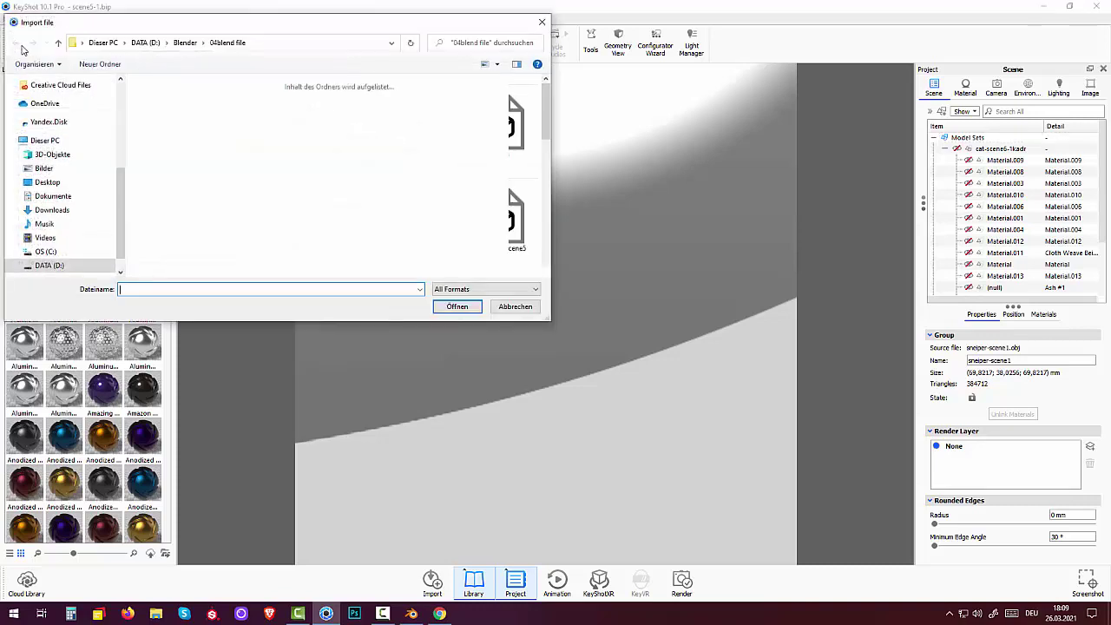
{"action": "left_click", "coordinate": [166, 128]}
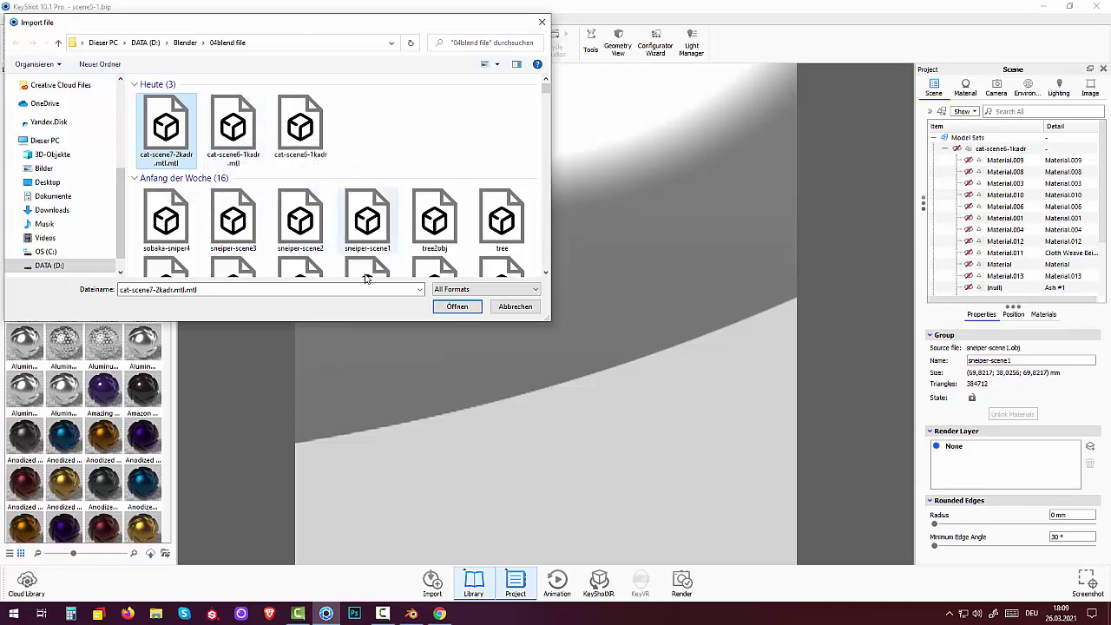
{"action": "left_click", "coordinate": [456, 306]}
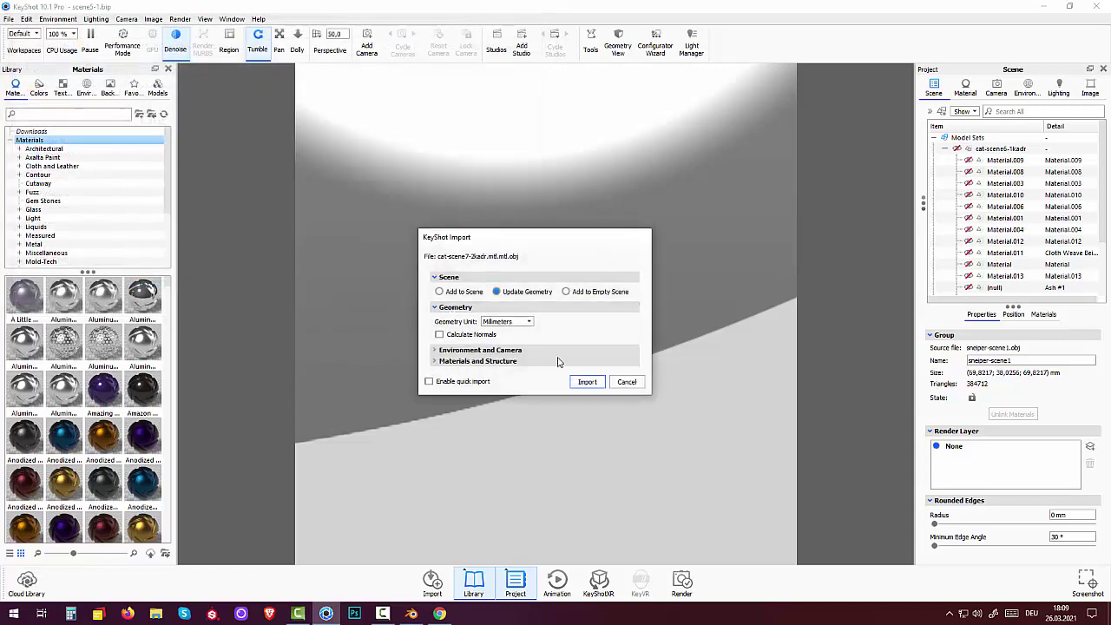
Import the updated cat geometry and zoom in on the cat.
{"action": "left_click", "coordinate": [588, 383]}
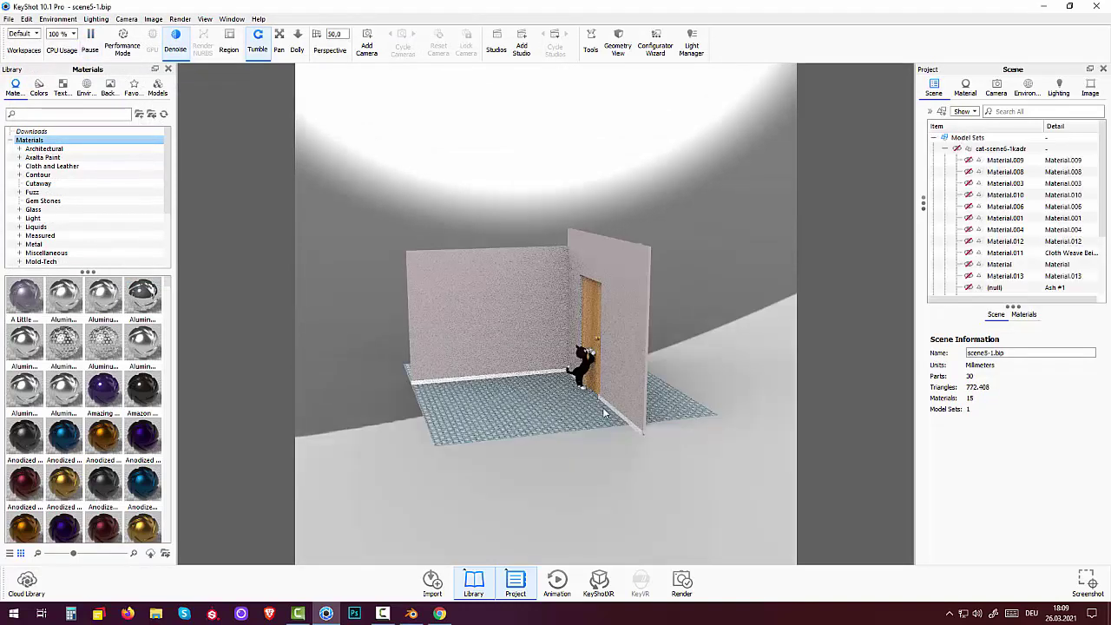
{"action": "scroll", "coordinate": [623, 426], "scroll_direction": "up", "scroll_amount": 1}
{"action": "scroll", "coordinate": [622, 425], "scroll_direction": "up", "scroll_amount": 2}
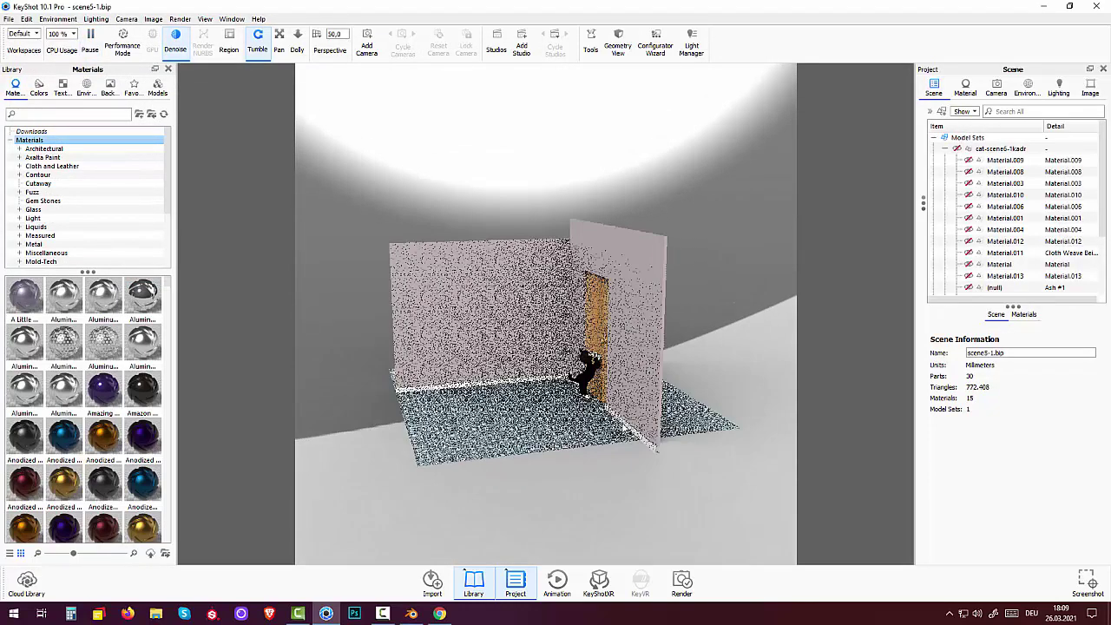
{"action": "scroll", "coordinate": [618, 426], "scroll_direction": "up", "scroll_amount": 3}
{"action": "scroll", "coordinate": [613, 427], "scroll_direction": "up", "scroll_amount": 2}
{"action": "scroll", "coordinate": [613, 427], "scroll_direction": "up", "scroll_amount": 2}
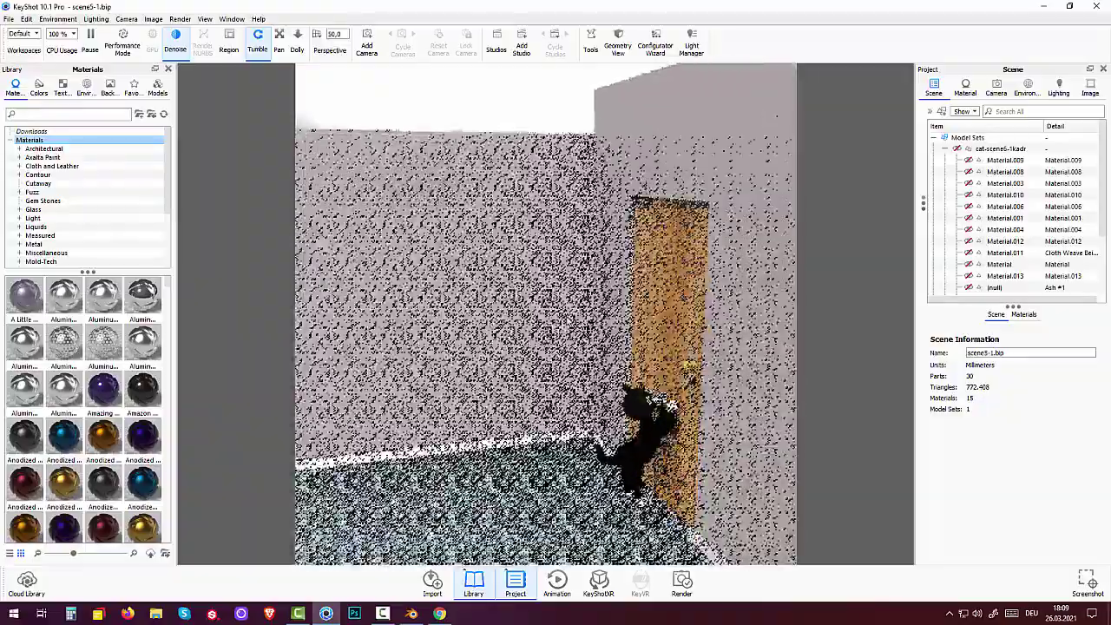
{"action": "scroll", "coordinate": [613, 427], "scroll_direction": "up", "scroll_amount": 2}
{"action": "scroll", "coordinate": [612, 427], "scroll_direction": "up", "scroll_amount": 2}
{"action": "scroll", "coordinate": [613, 427], "scroll_direction": "down", "scroll_amount": 4}
{"action": "scroll", "coordinate": [613, 427], "scroll_direction": "down", "scroll_amount": 1}
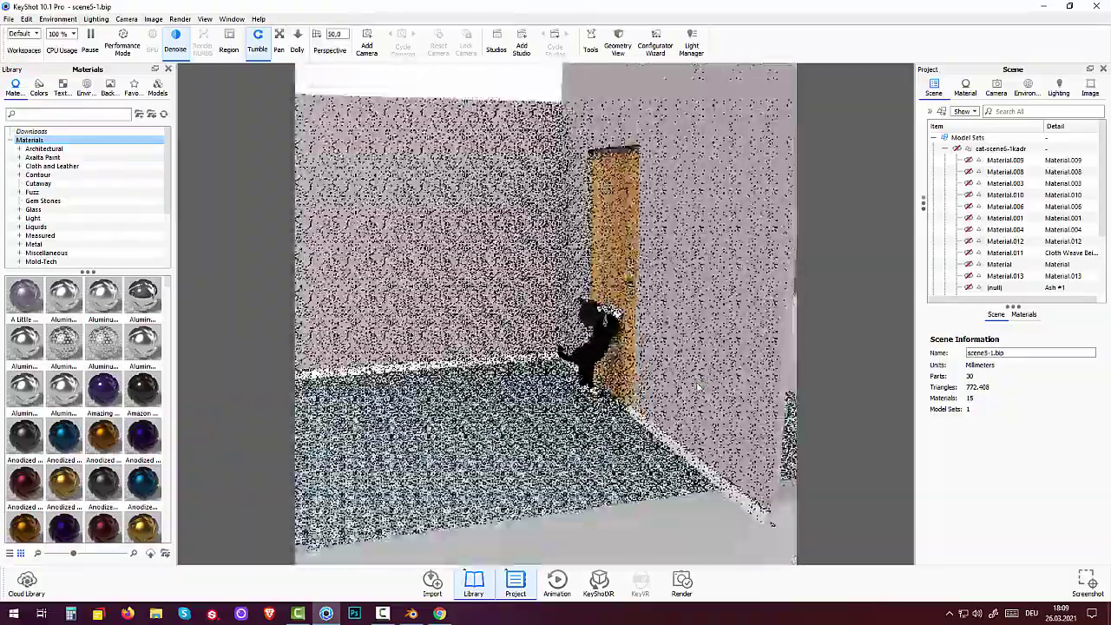
{"action": "scroll", "coordinate": [613, 427], "scroll_direction": "up", "scroll_amount": 3}
{"action": "scroll", "coordinate": [613, 427], "scroll_direction": "up", "scroll_amount": 4}
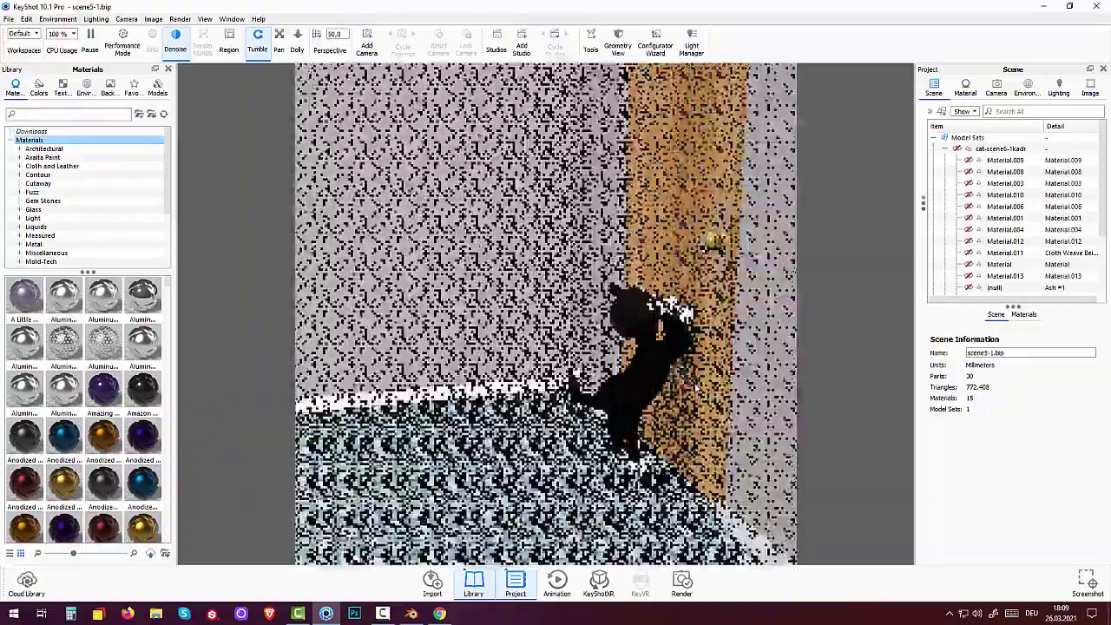
{"action": "scroll", "coordinate": [695, 382], "scroll_direction": "up", "scroll_amount": 2}
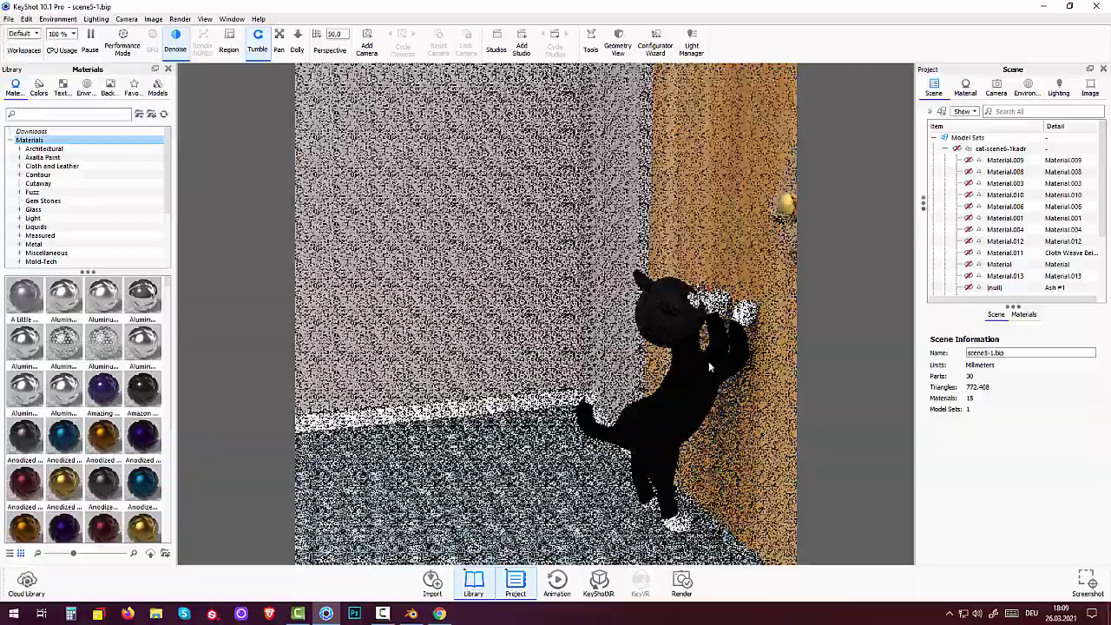
Tumble and zoom the view to frame the stretched cat beneath the brass knob.
{"action": "left_click_drag", "start_coordinate": [619, 351], "coordinate": [585, 369]}
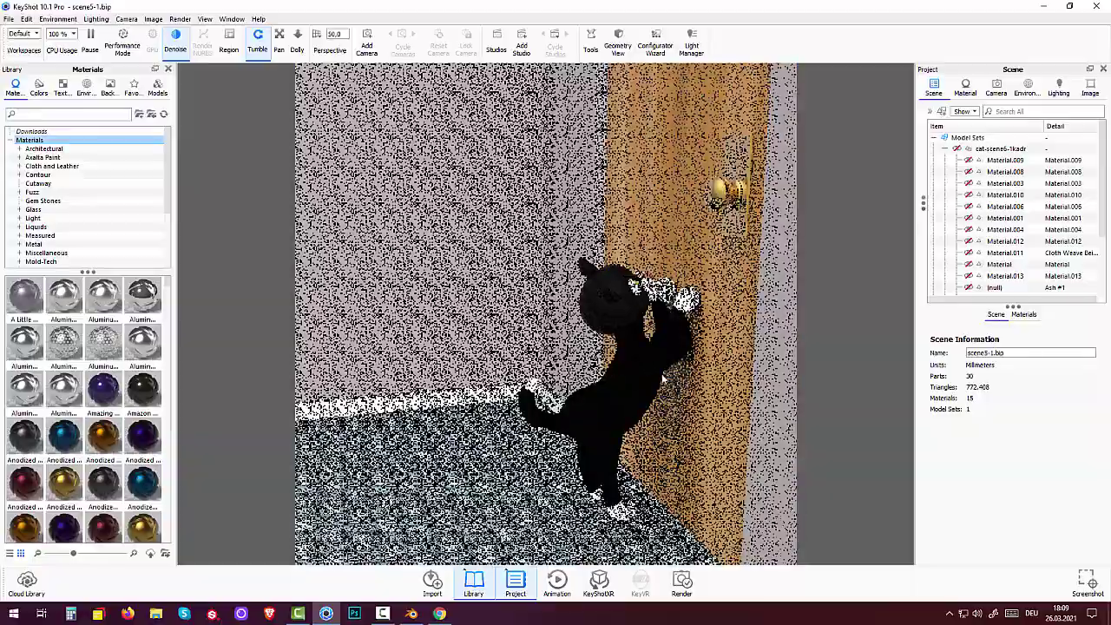
{"action": "scroll", "coordinate": [584, 369], "scroll_direction": "down", "scroll_amount": 3}
{"action": "scroll", "coordinate": [606, 410], "scroll_direction": "up", "scroll_amount": 1}
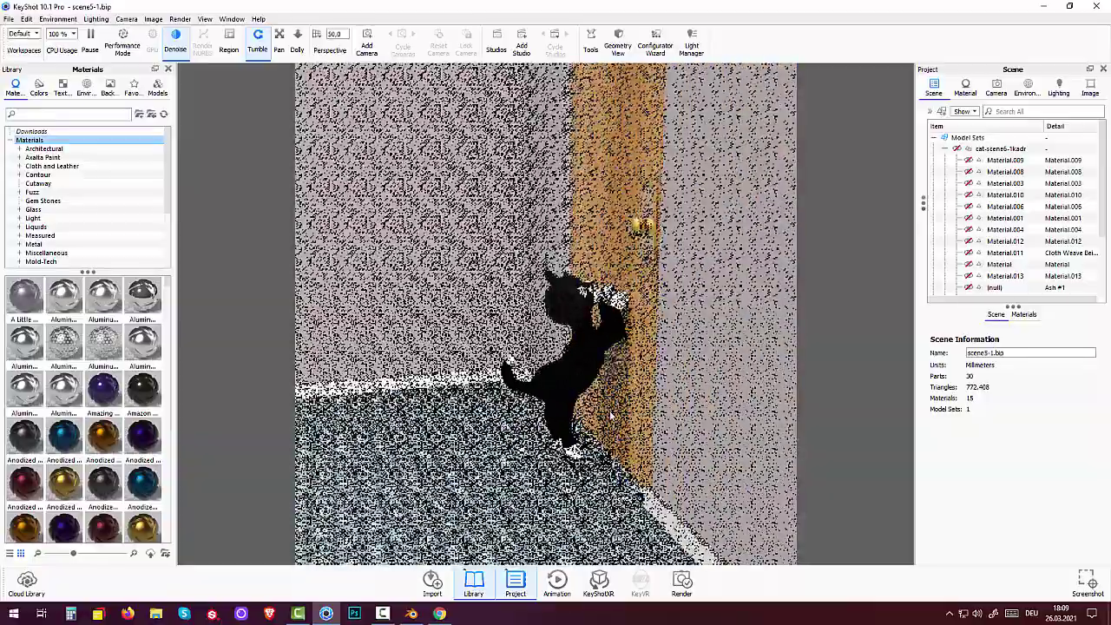
{"action": "scroll", "coordinate": [606, 410], "scroll_direction": "up", "scroll_amount": 2}
{"action": "scroll", "coordinate": [608, 415], "scroll_direction": "up", "scroll_amount": 2}
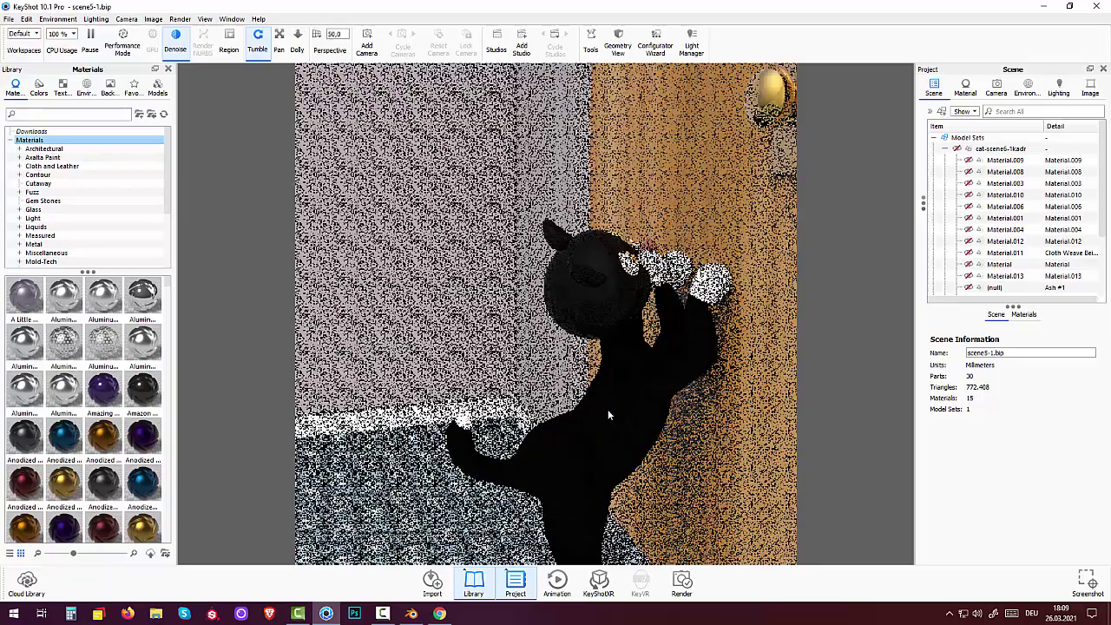
{"action": "scroll", "coordinate": [627, 405], "scroll_direction": "down", "scroll_amount": 1}
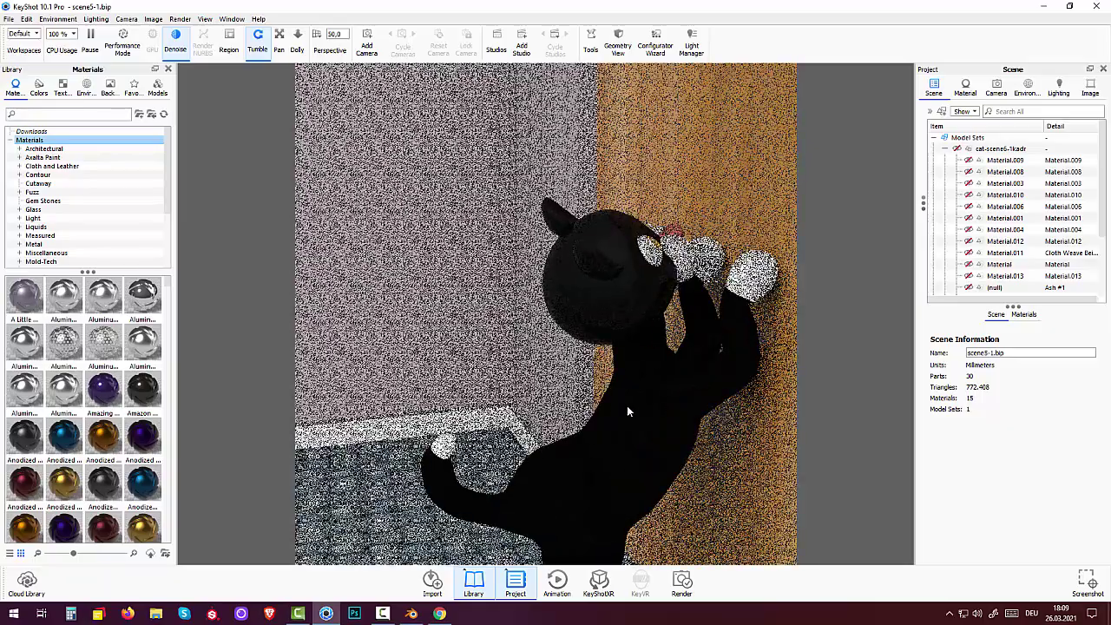
{"action": "scroll", "coordinate": [627, 406], "scroll_direction": "up", "scroll_amount": 1}
{"action": "scroll", "coordinate": [631, 409], "scroll_direction": "down", "scroll_amount": 1}
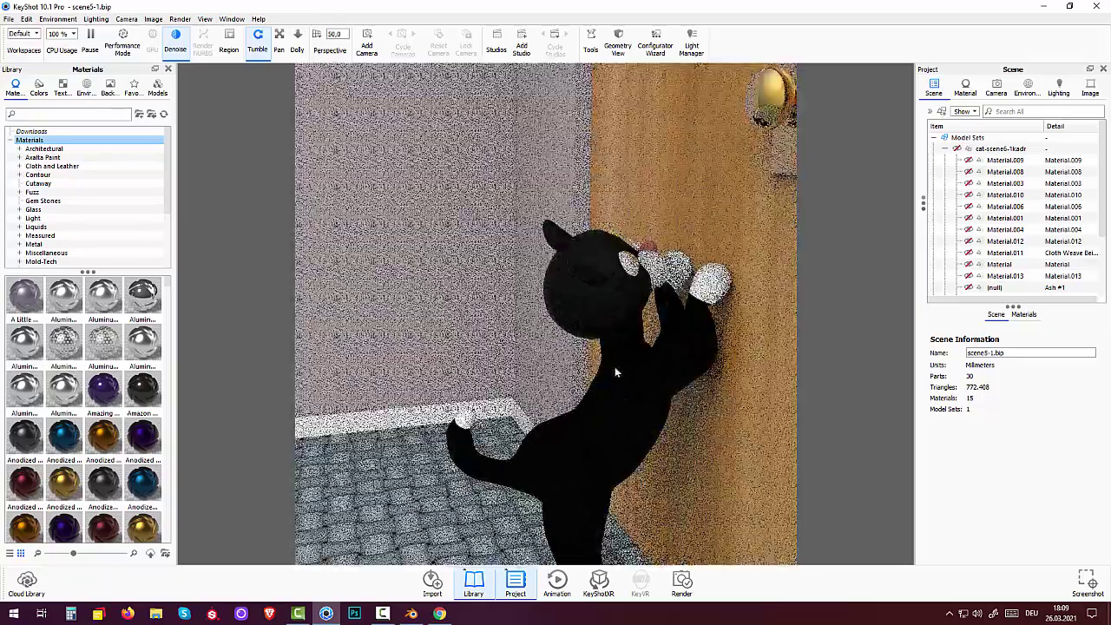
{"action": "scroll", "coordinate": [636, 356], "scroll_direction": "up", "scroll_amount": 1}
{"action": "scroll", "coordinate": [565, 318], "scroll_direction": "up", "scroll_amount": 1}
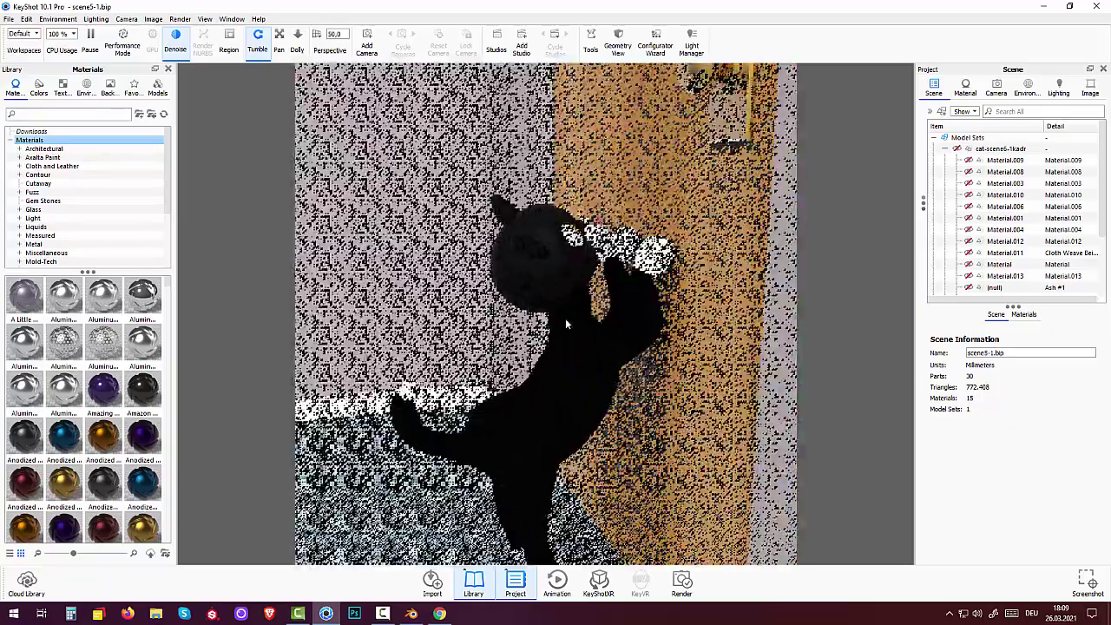
{"action": "scroll", "coordinate": [565, 318], "scroll_direction": "down", "scroll_amount": 1}
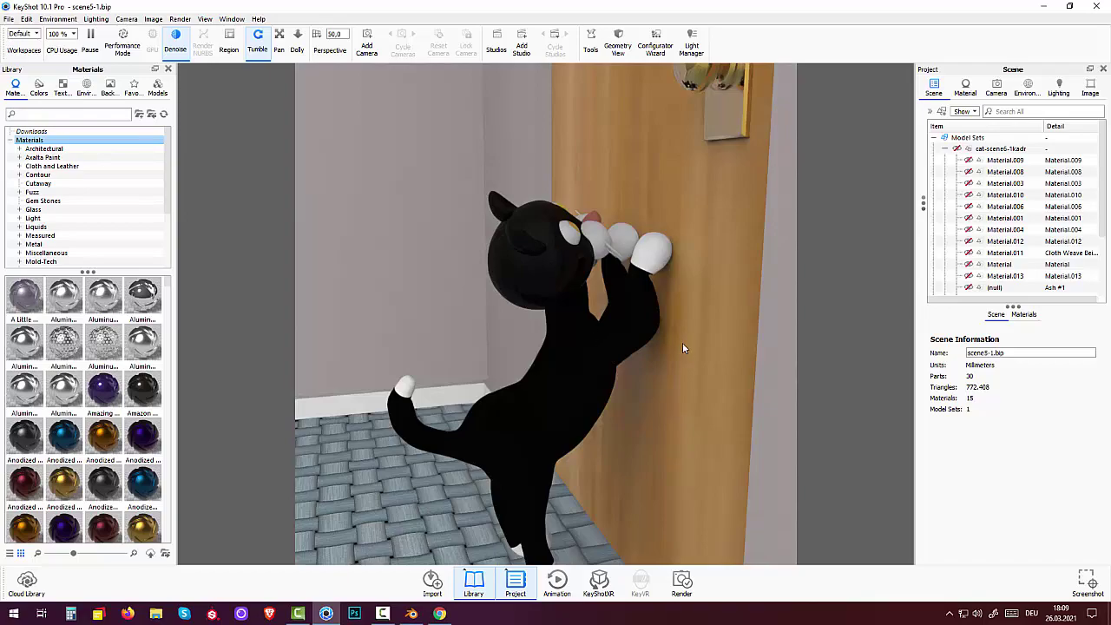
Close KeyShot, discarding the project's unsaved changes.
{"action": "left_click_drag", "start_coordinate": [681, 343], "coordinate": [661, 299]}
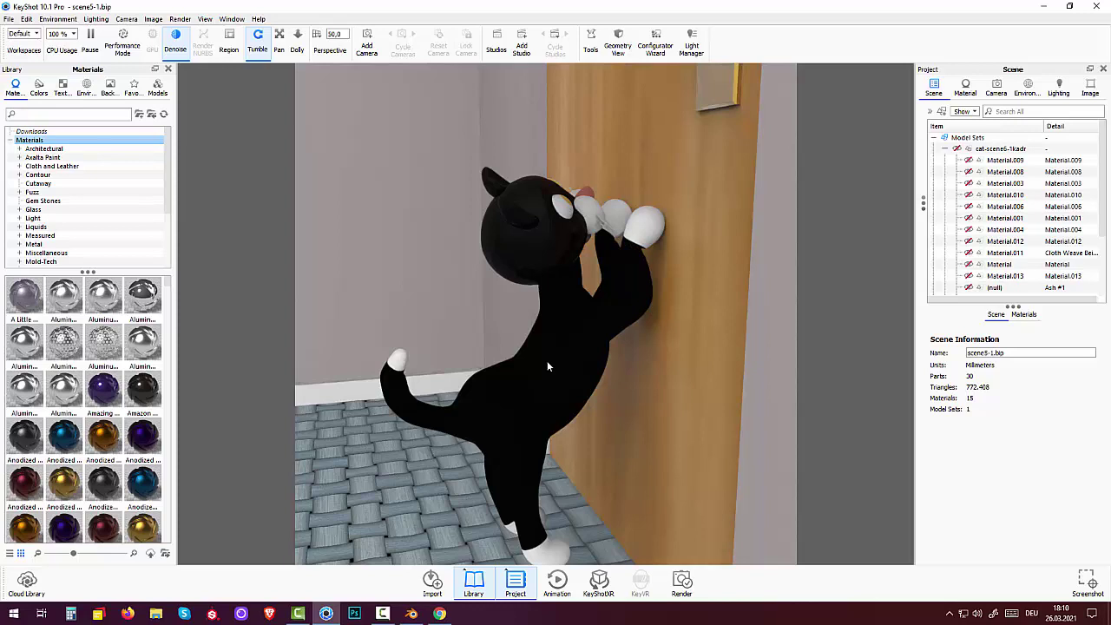
{"action": "left_click", "coordinate": [1098, 7]}
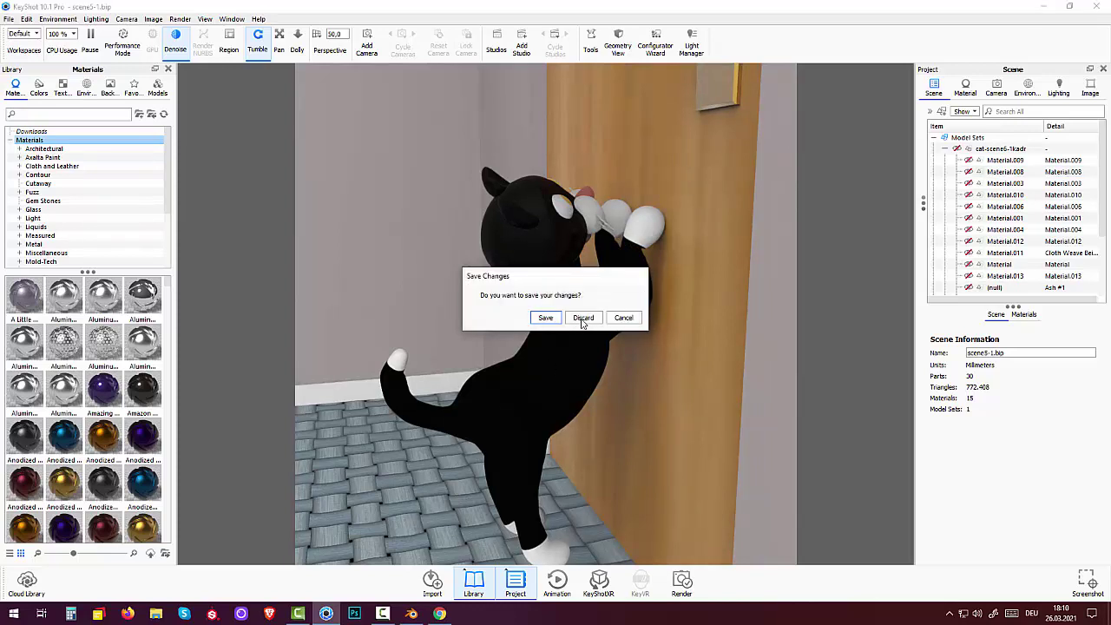
{"action": "left_click", "coordinate": [583, 319]}
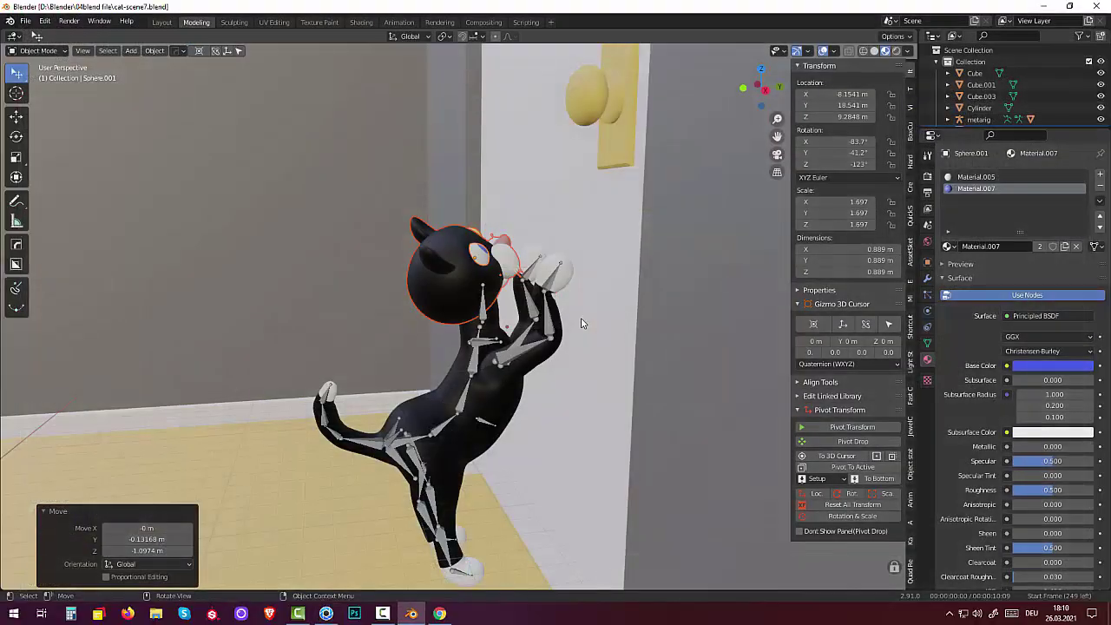
Rotate the head's Sphere 13.3° about view Z and raise it slightly.
{"action": "left_click", "coordinate": [479, 289]}
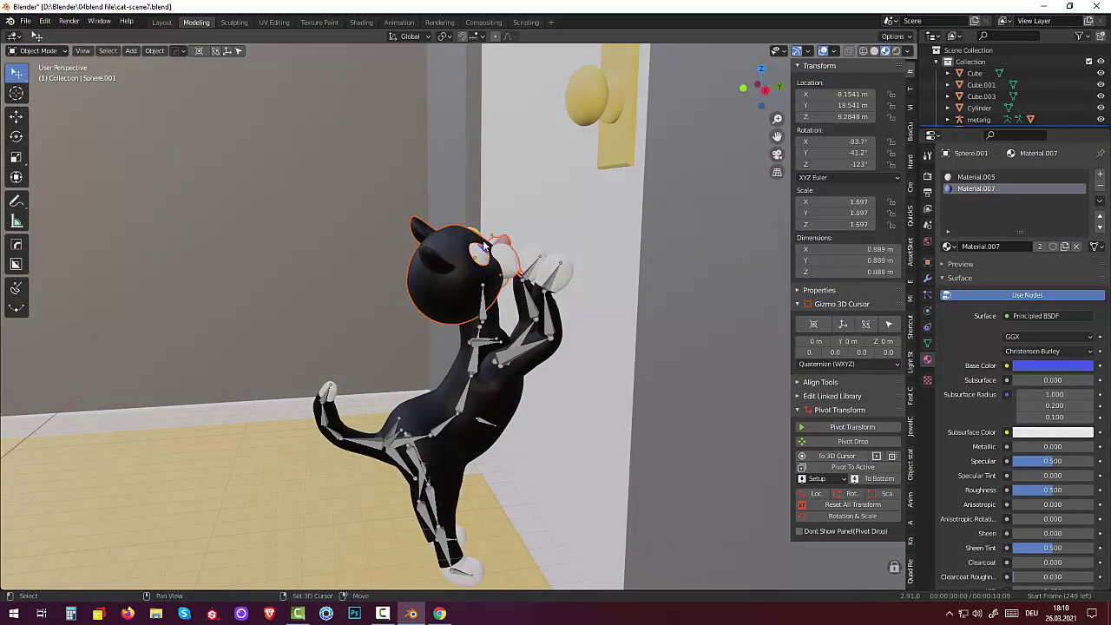
{"action": "mouse_move", "coordinate": [513, 290]}
{"action": "middle_mouse_down"}
{"action": "mouse_move", "coordinate": [469, 267]}
{"action": "mouse_move", "coordinate": [487, 230]}
{"action": "middle_mouse_up"}
{"action": "left_click", "coordinate": [457, 267]}
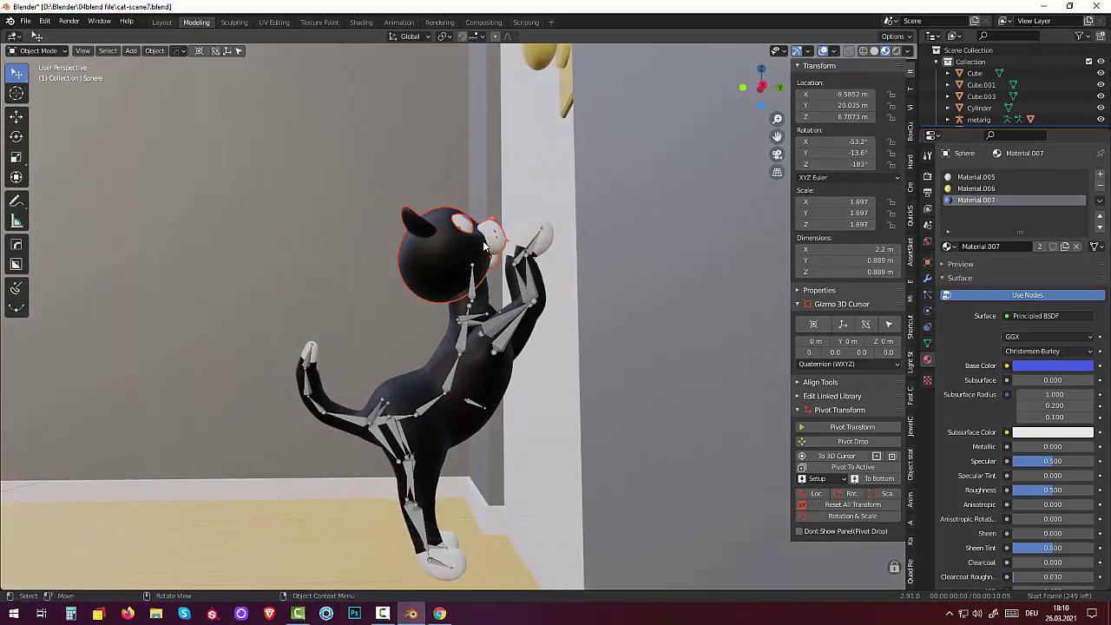
{"action": "key", "text": "r"}
{"action": "left_click", "coordinate": [510, 196]}
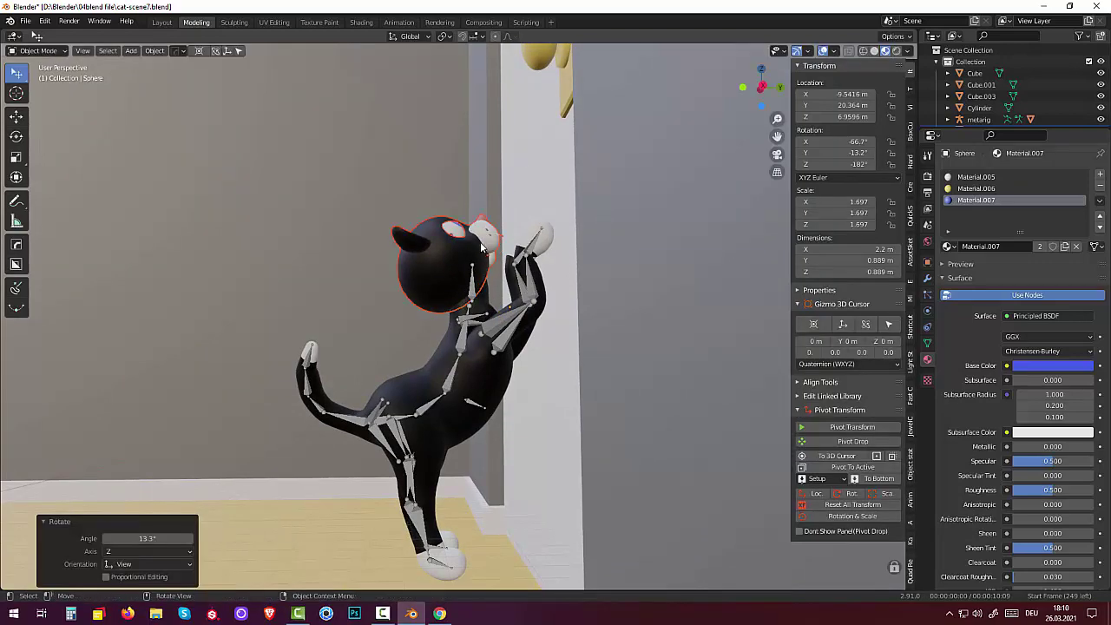
{"action": "key", "text": "g"}
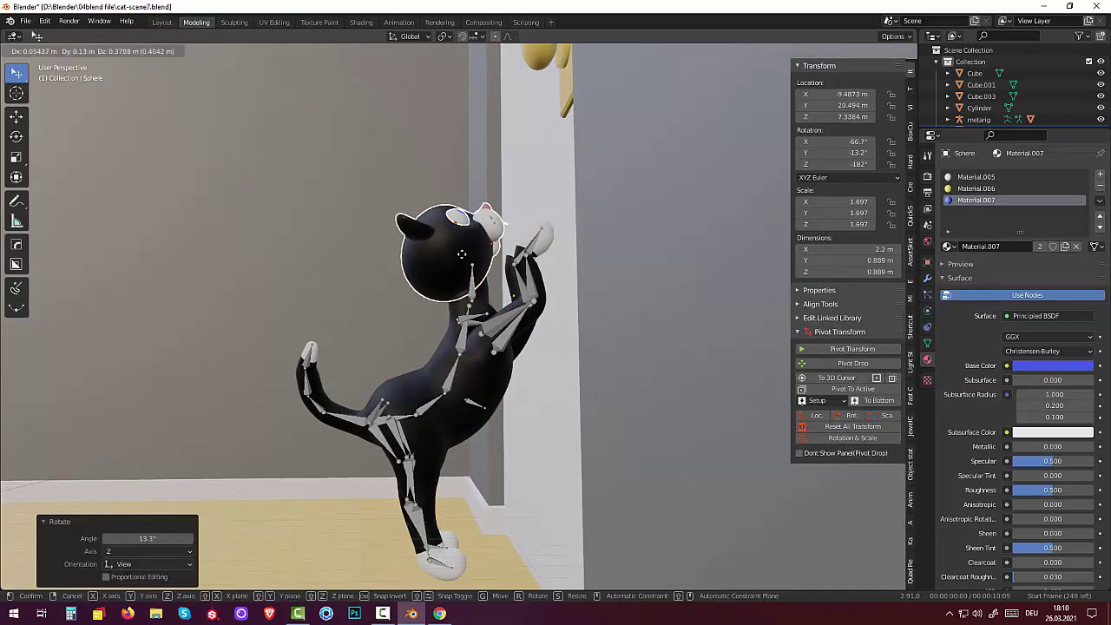
{"action": "left_click", "coordinate": [462, 254]}
{"action": "mouse_move", "coordinate": [487, 284]}
{"action": "middle_mouse_down"}
{"action": "mouse_move", "coordinate": [500, 306]}
{"action": "mouse_move", "coordinate": [757, 298]}
{"action": "mouse_move", "coordinate": [800, 325]}
{"action": "mouse_move", "coordinate": [748, 345]}
{"action": "mouse_move", "coordinate": [719, 330]}
{"action": "mouse_move", "coordinate": [715, 289]}
{"action": "mouse_move", "coordinate": [719, 302]}
{"action": "middle_mouse_up"}
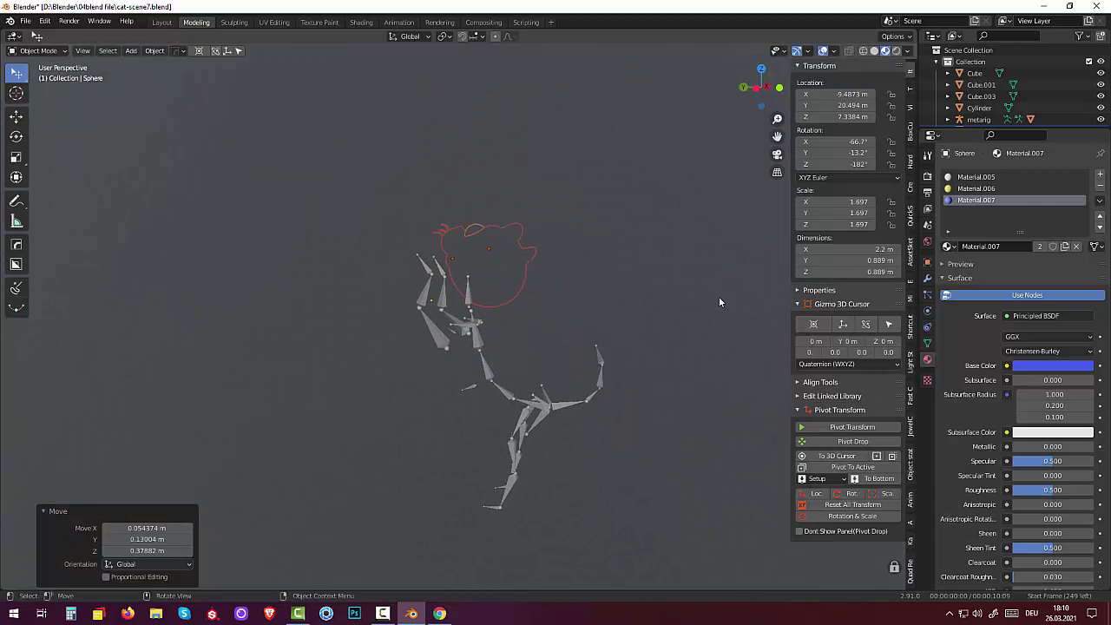
Hide Cube and Cube.001, then put the metarig armature into Pose Mode.
{"action": "left_click", "coordinate": [1100, 73]}
{"action": "left_click", "coordinate": [1101, 85]}
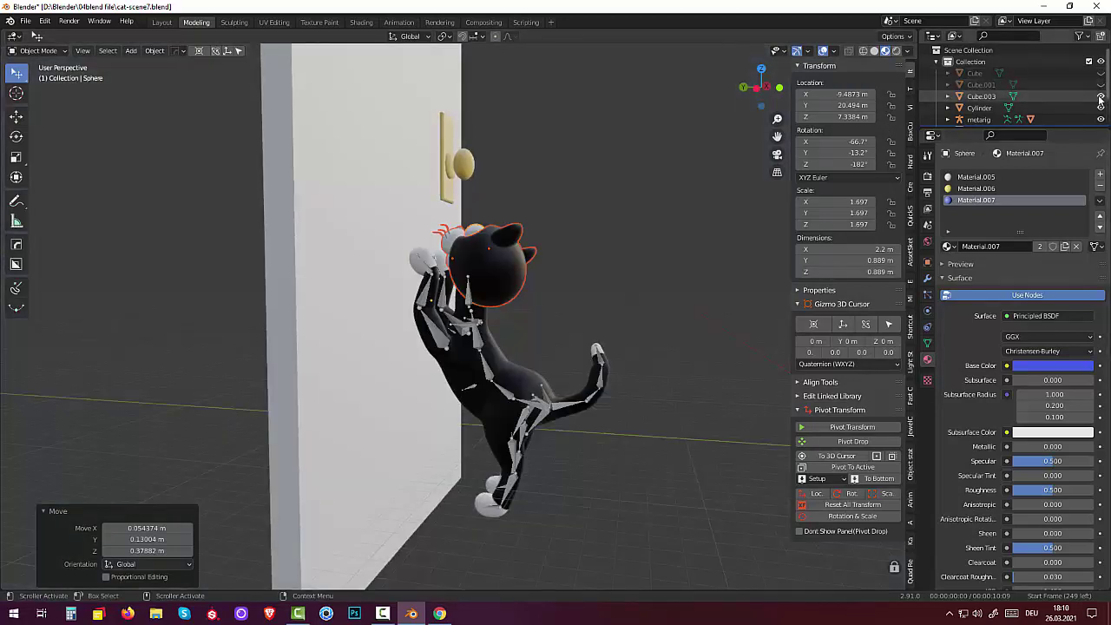
{"action": "left_click", "coordinate": [434, 337]}
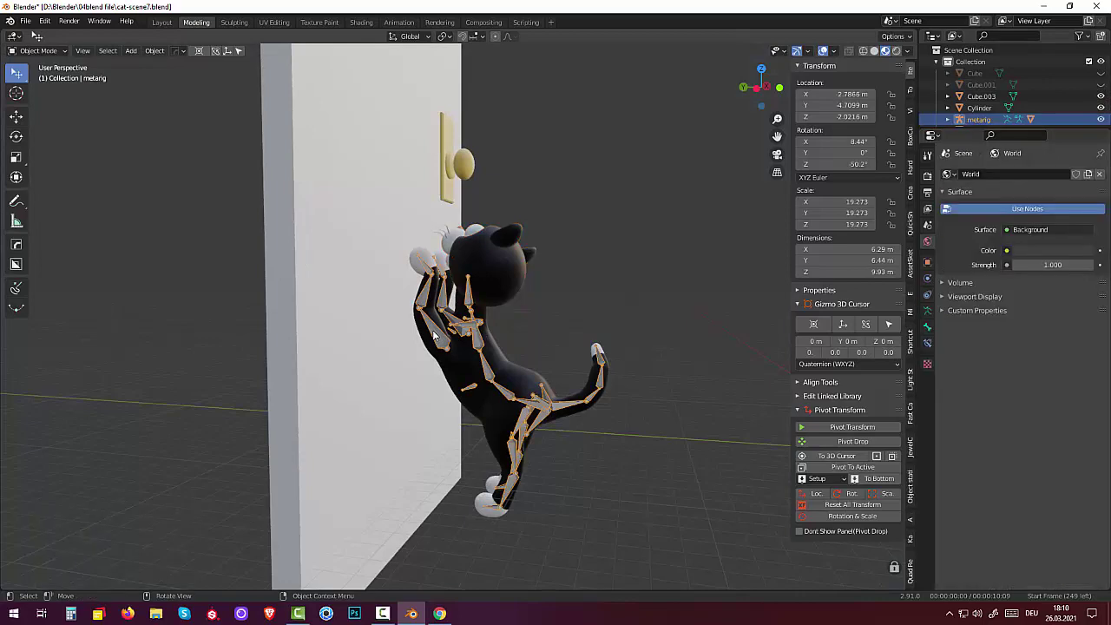
{"action": "mouse_move", "coordinate": [437, 335]}
{"action": "middle_mouse_down"}
{"action": "mouse_move", "coordinate": [441, 326]}
{"action": "mouse_move", "coordinate": [410, 333]}
{"action": "mouse_move", "coordinate": [212, 300]}
{"action": "mouse_move", "coordinate": [194, 352]}
{"action": "mouse_move", "coordinate": [288, 402]}
{"action": "mouse_move", "coordinate": [402, 370]}
{"action": "mouse_move", "coordinate": [434, 345]}
{"action": "mouse_move", "coordinate": [392, 358]}
{"action": "middle_mouse_up"}
{"action": "left_click", "coordinate": [38, 51]}
{"action": "left_click", "coordinate": [35, 93]}
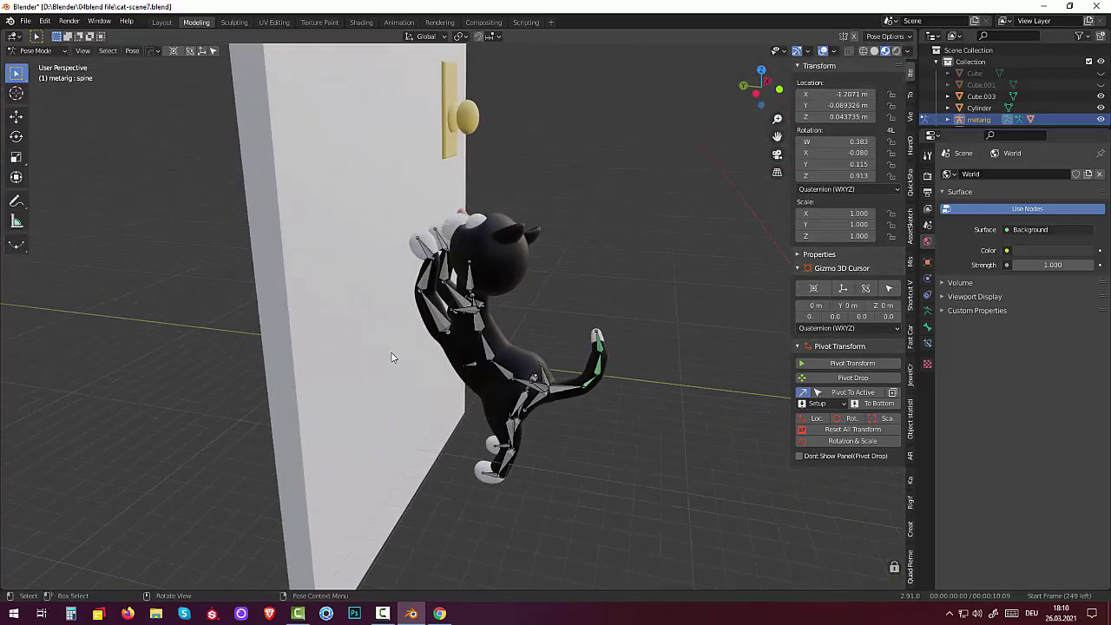
Move the upper_arm.L and upper_arm.R bones so the paws reach up the door.
{"action": "left_click", "coordinate": [443, 330]}
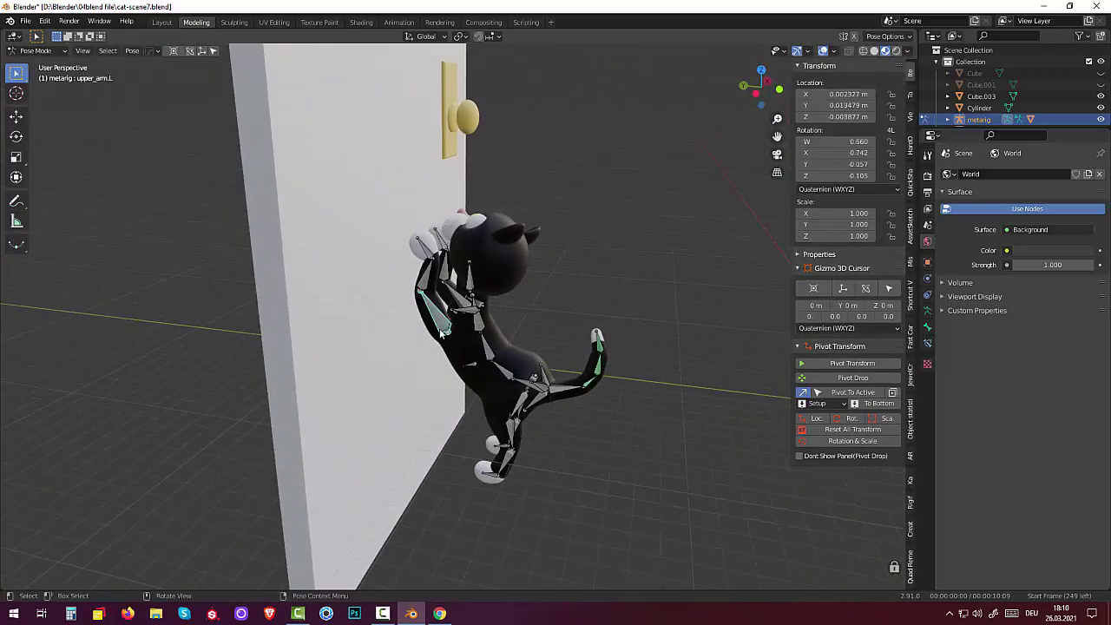
{"action": "key", "text": "g"}
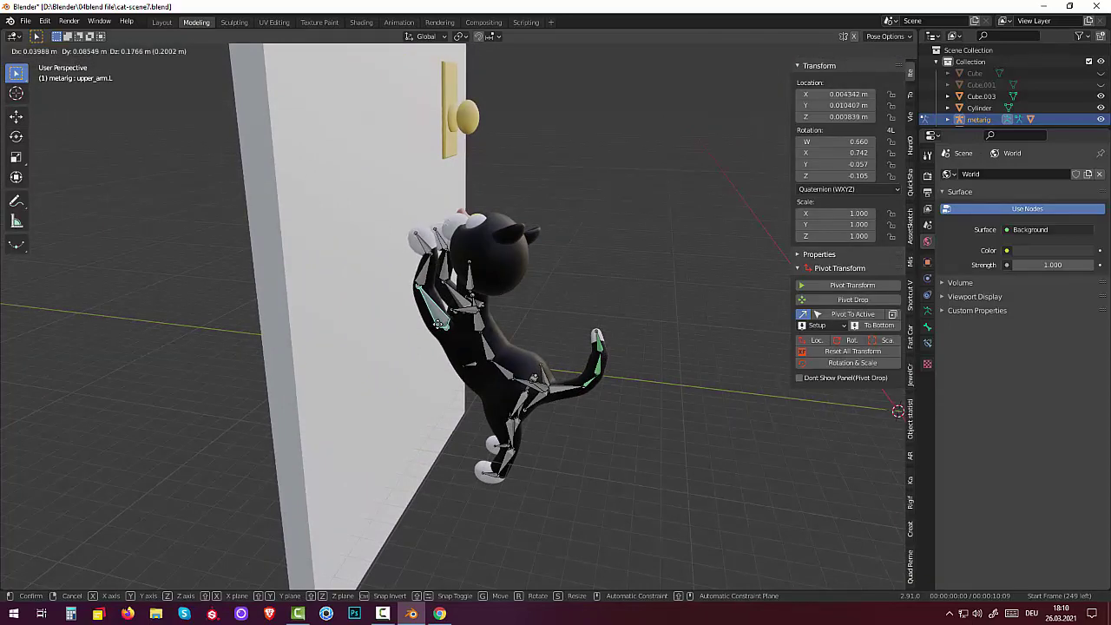
{"action": "left_click", "coordinate": [437, 323]}
{"action": "mouse_move", "coordinate": [436, 323]}
{"action": "middle_mouse_down"}
{"action": "mouse_move", "coordinate": [377, 337]}
{"action": "mouse_move", "coordinate": [274, 299]}
{"action": "mouse_move", "coordinate": [203, 324]}
{"action": "mouse_move", "coordinate": [200, 308]}
{"action": "middle_mouse_up"}
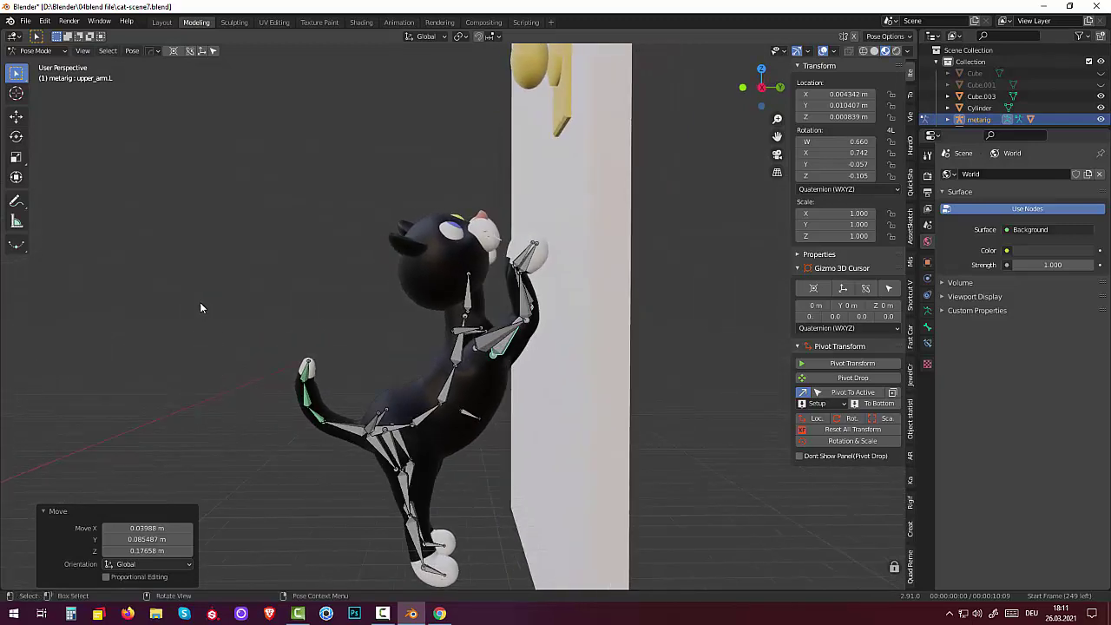
{"action": "left_click", "coordinate": [513, 331]}
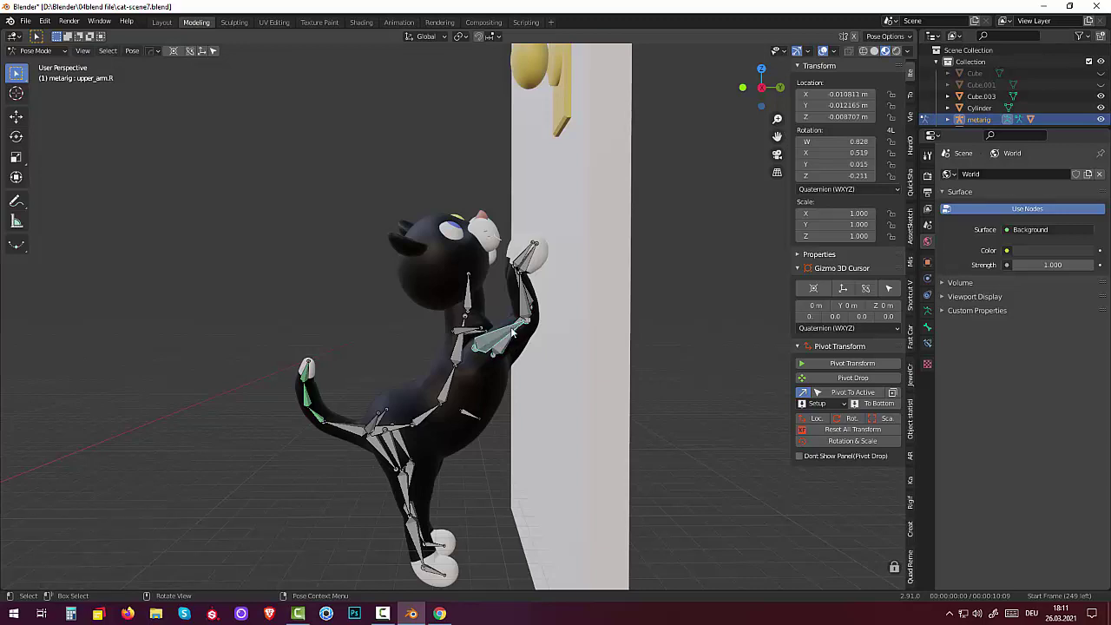
{"action": "key", "text": "g"}
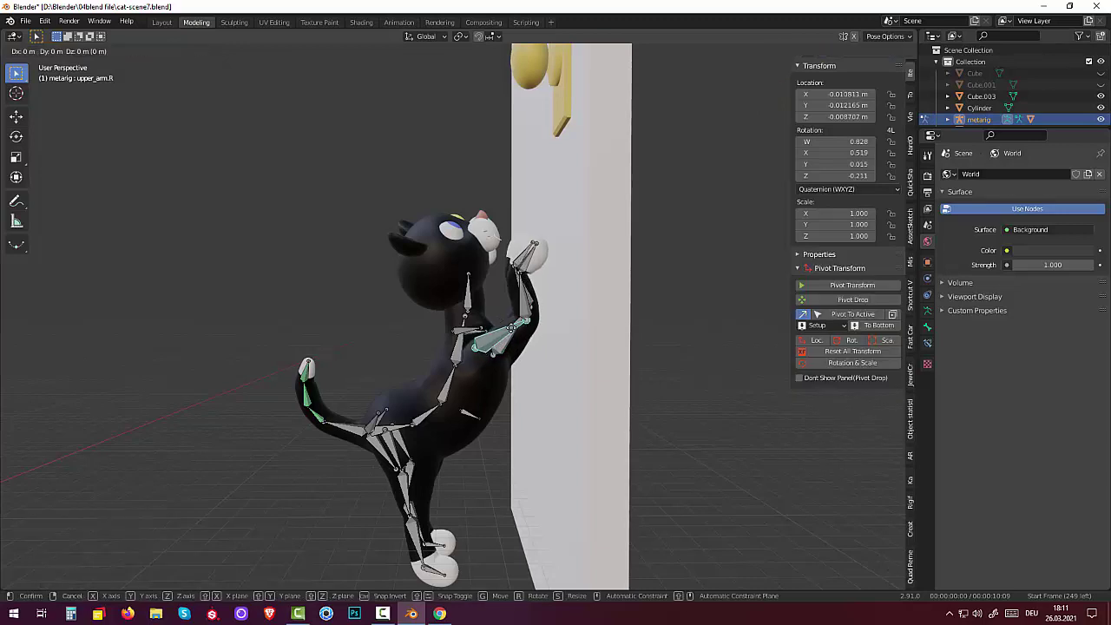
{"action": "left_click", "coordinate": [521, 334]}
{"action": "mouse_move", "coordinate": [521, 334]}
{"action": "middle_mouse_down"}
{"action": "mouse_move", "coordinate": [549, 323]}
{"action": "mouse_move", "coordinate": [524, 342]}
{"action": "middle_mouse_up"}
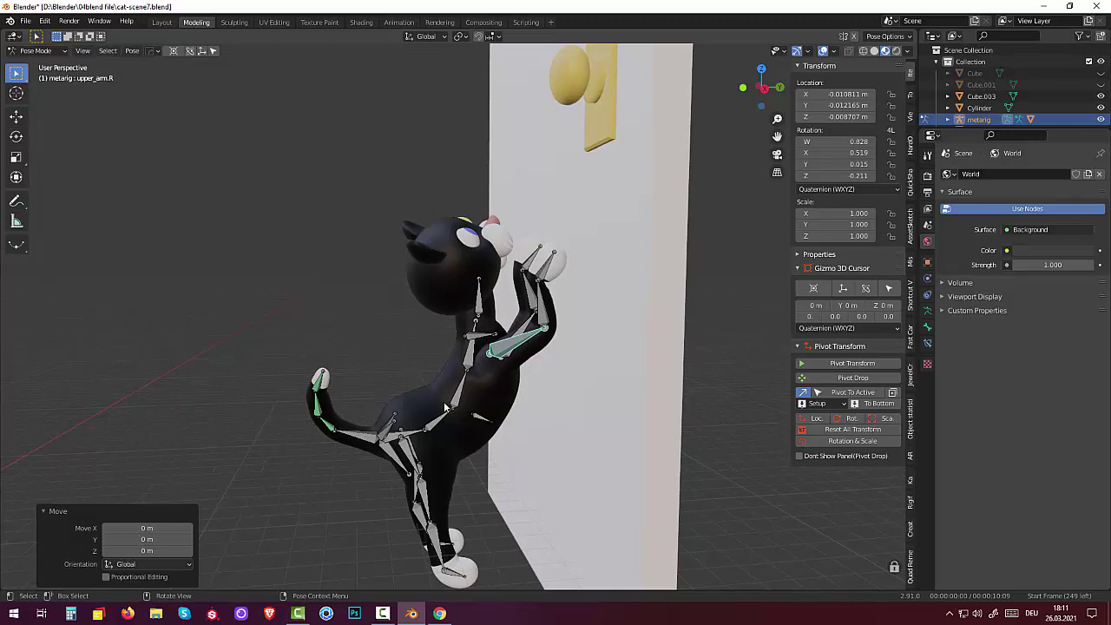
Reposition the spine.004 bone, then return the metarig to Object Mode.
{"action": "left_click", "coordinate": [476, 318]}
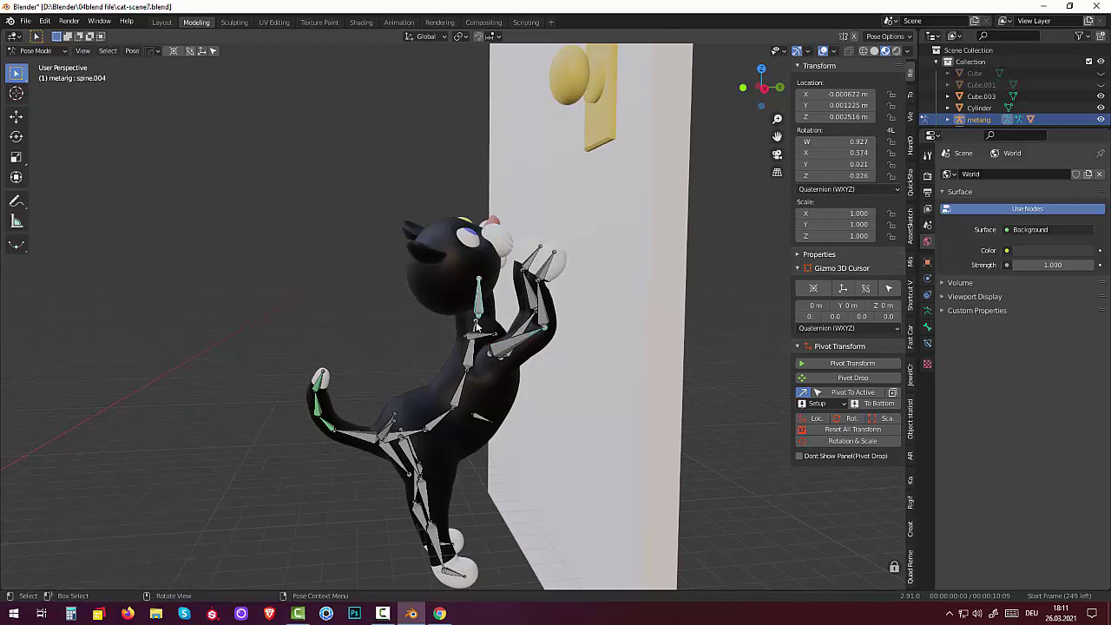
{"action": "key", "text": "g"}
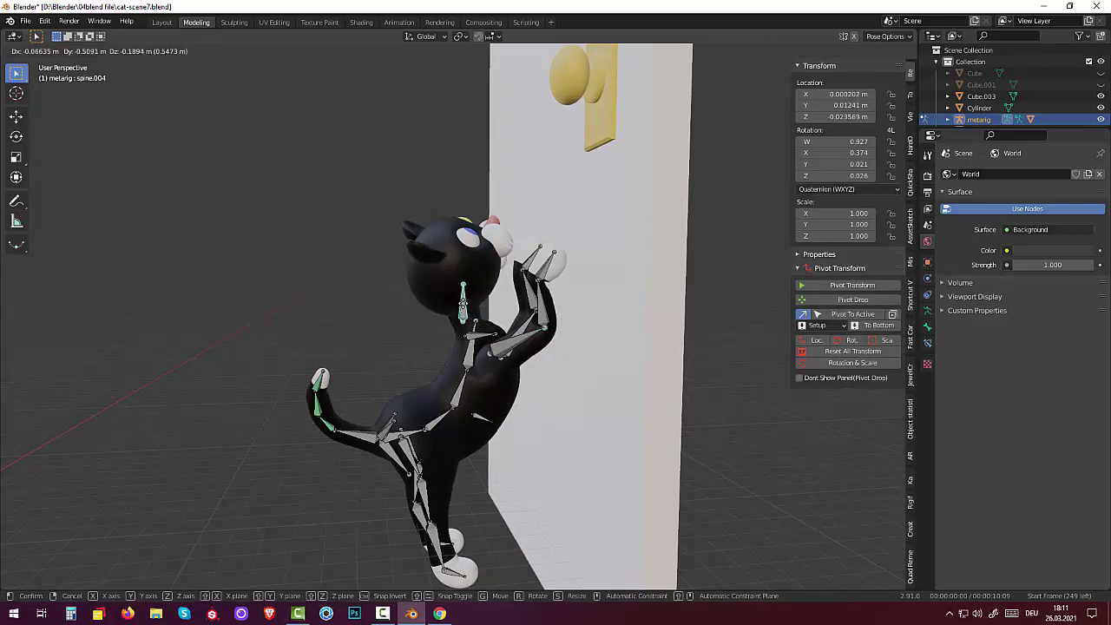
{"action": "left_click", "coordinate": [469, 303]}
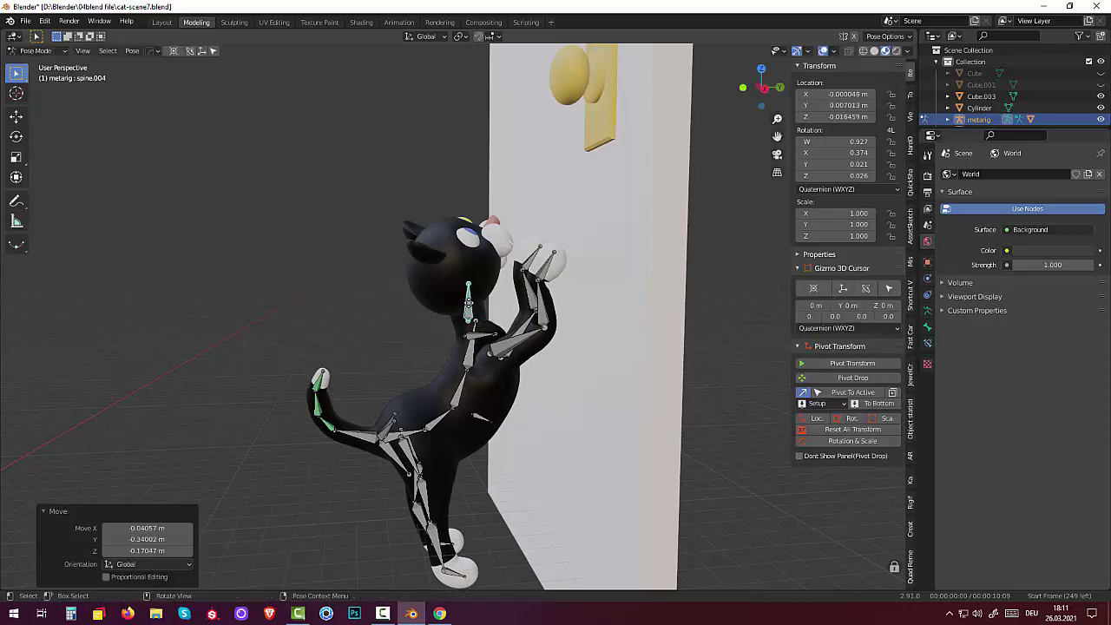
{"action": "left_click", "coordinate": [486, 281]}
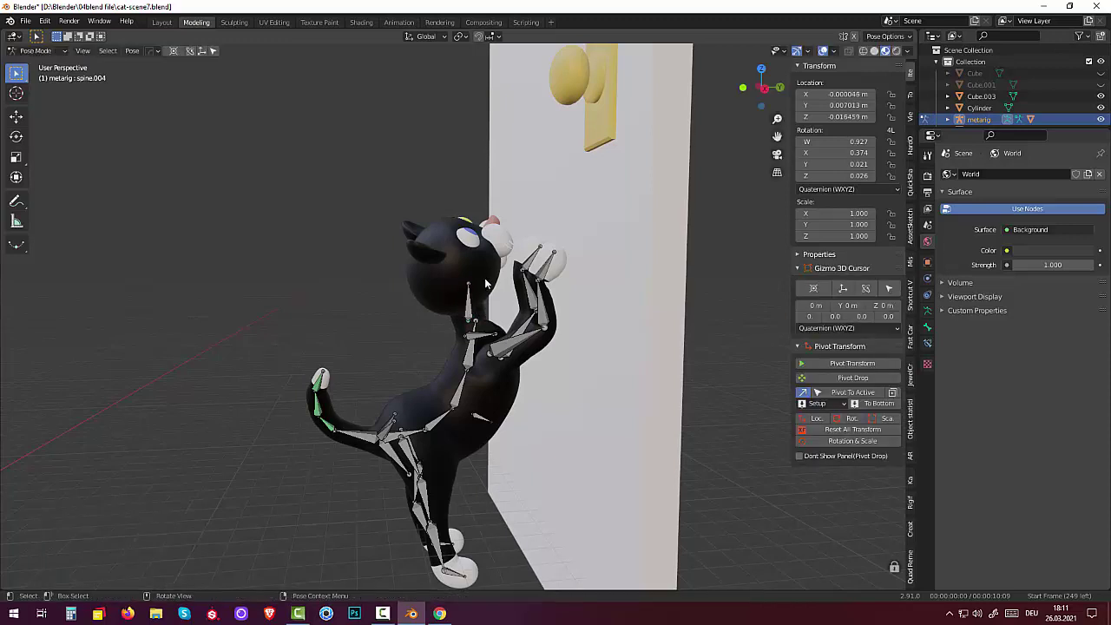
{"action": "mouse_move", "coordinate": [486, 280]}
{"action": "middle_mouse_down"}
{"action": "mouse_move", "coordinate": [475, 313]}
{"action": "mouse_move", "coordinate": [480, 287]}
{"action": "mouse_move", "coordinate": [460, 297]}
{"action": "middle_mouse_up"}
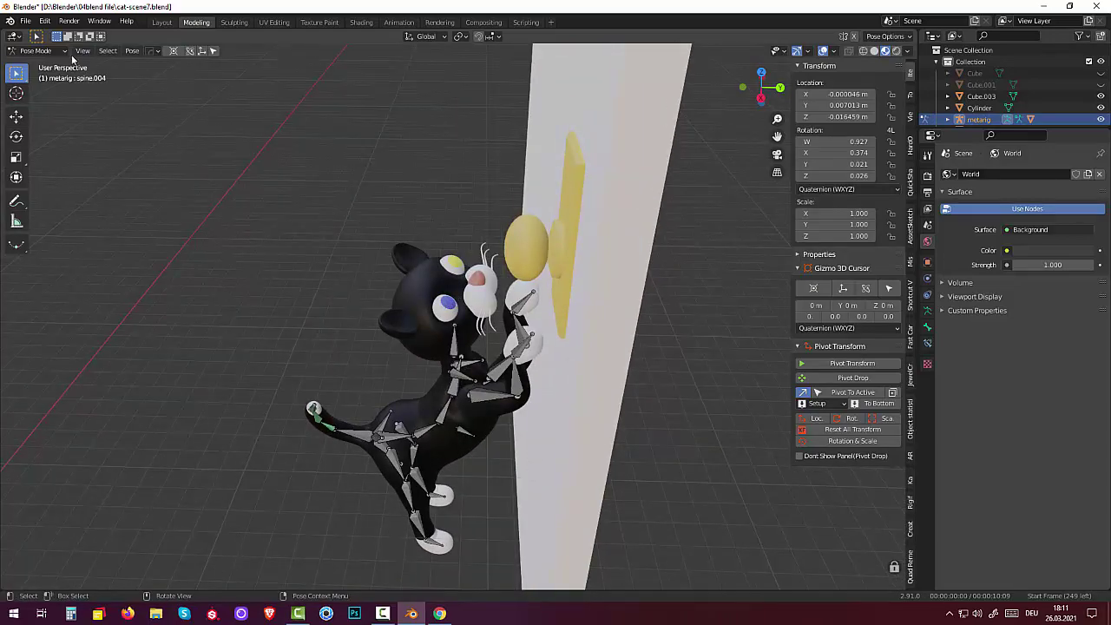
{"action": "left_click", "coordinate": [43, 51]}
{"action": "left_click", "coordinate": [39, 67]}
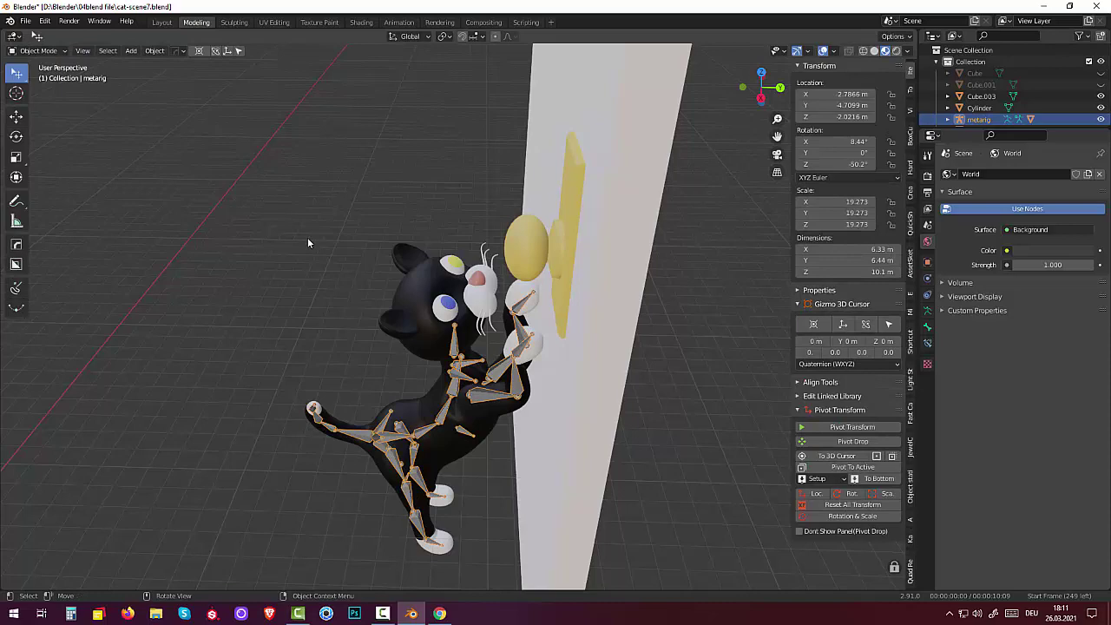
Nudge the head object Roundcube.002 into place and clear the selection.
{"action": "left_click", "coordinate": [451, 265]}
{"action": "left_click", "coordinate": [448, 312]}
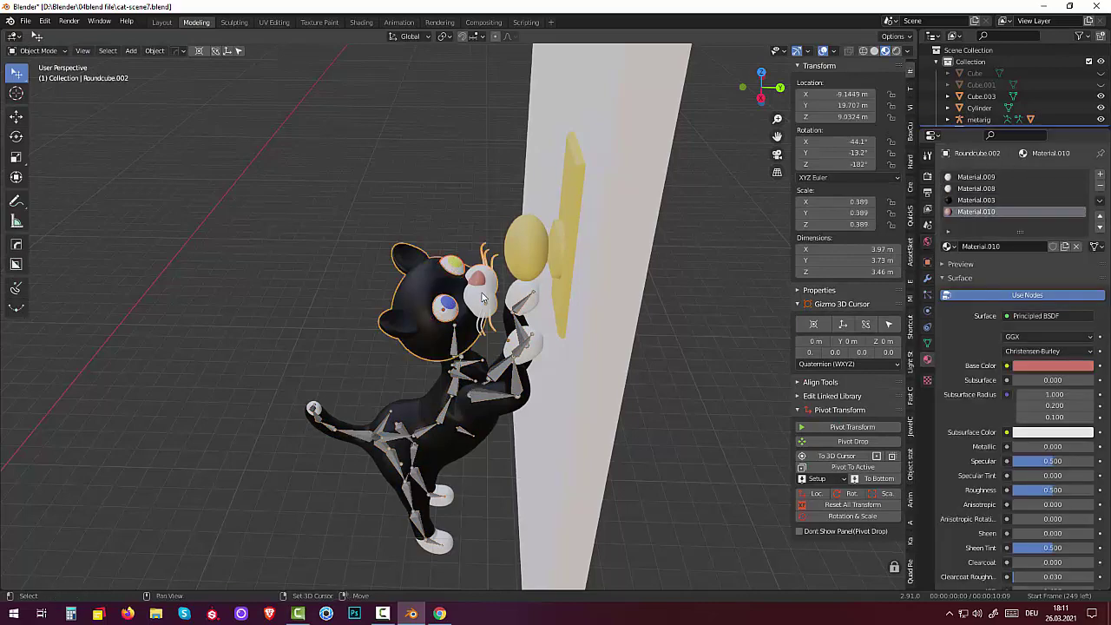
{"action": "left_click", "coordinate": [438, 304]}
{"action": "mouse_move", "coordinate": [438, 304]}
{"action": "middle_mouse_down"}
{"action": "mouse_move", "coordinate": [476, 269]}
{"action": "mouse_move", "coordinate": [459, 274]}
{"action": "middle_mouse_up"}
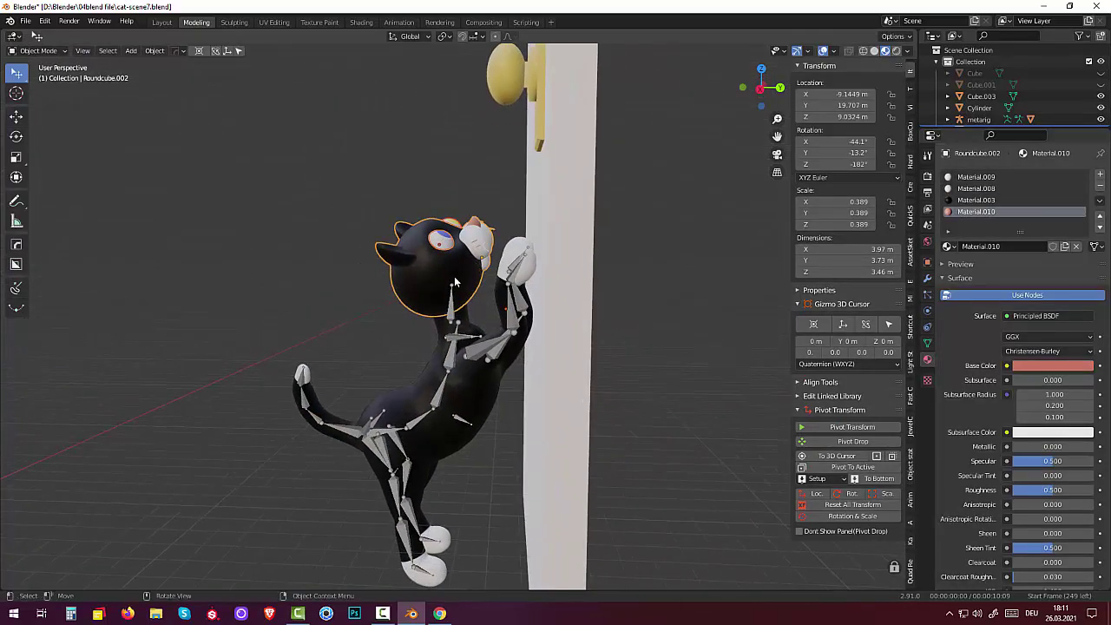
{"action": "key", "text": "g"}
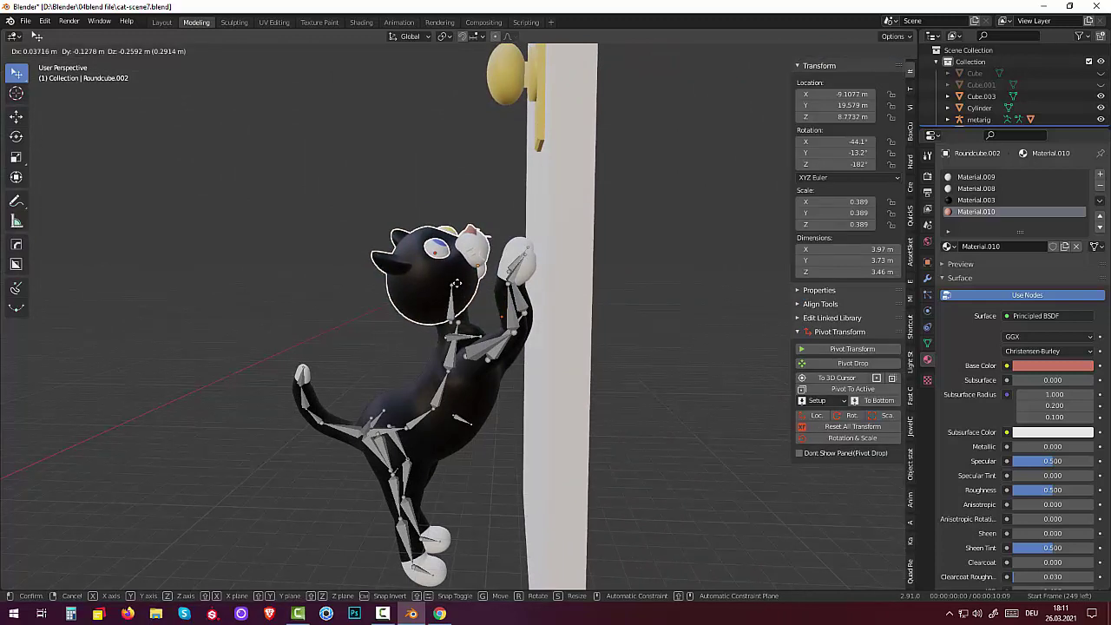
{"action": "left_click", "coordinate": [449, 304]}
{"action": "left_click", "coordinate": [451, 302]}
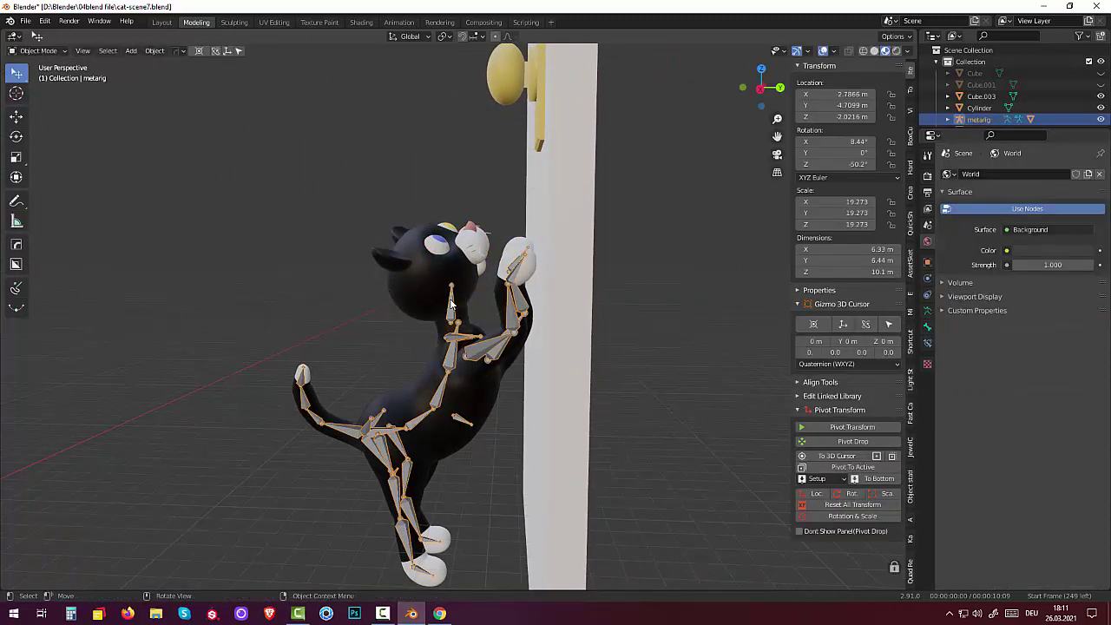
{"action": "left_click", "coordinate": [604, 378]}
{"action": "mouse_move", "coordinate": [616, 373]}
{"action": "middle_mouse_down"}
{"action": "mouse_move", "coordinate": [641, 385]}
{"action": "mouse_move", "coordinate": [617, 370]}
{"action": "middle_mouse_up"}
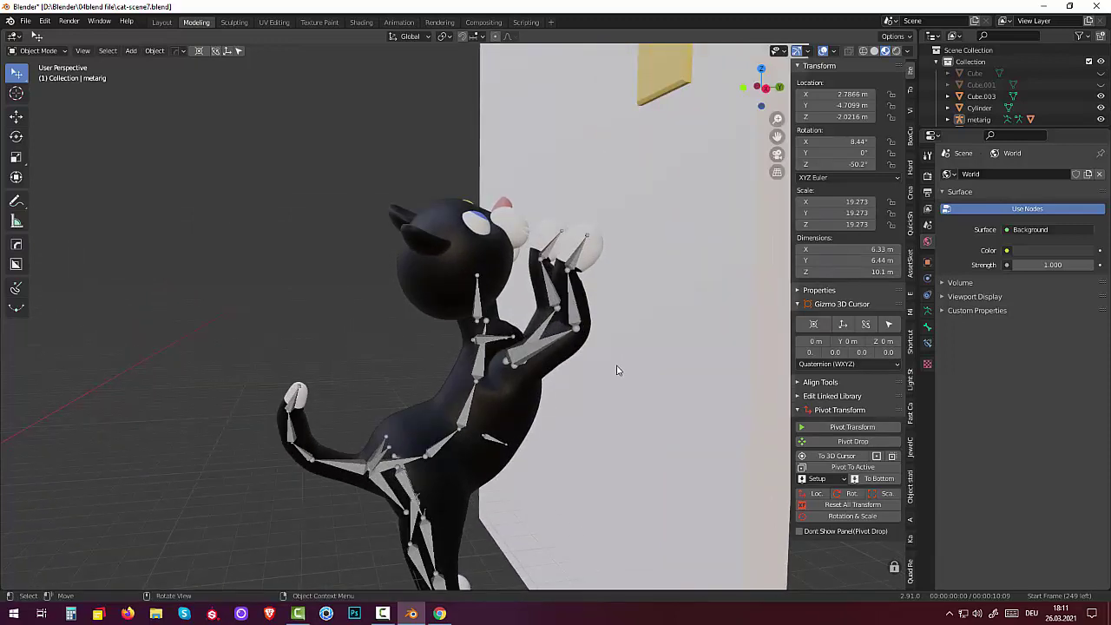
Zoom out and unhide the wall Cube and floor Cube.001.
{"action": "scroll", "coordinate": [614, 372], "scroll_direction": "down", "scroll_amount": 4}
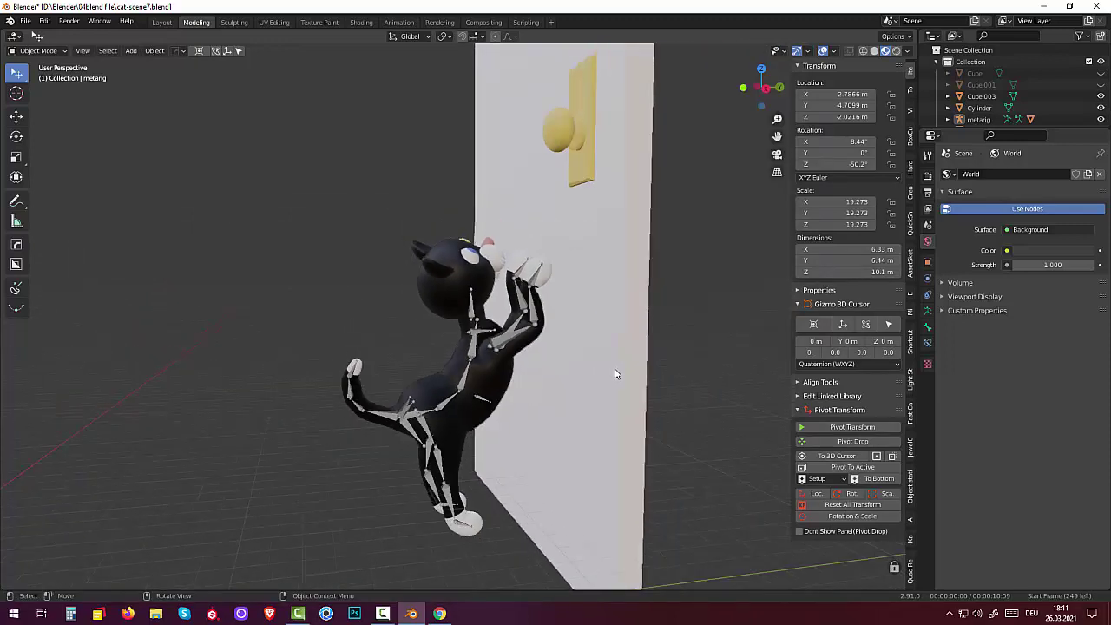
{"action": "scroll", "coordinate": [625, 347], "scroll_direction": "down", "scroll_amount": 3}
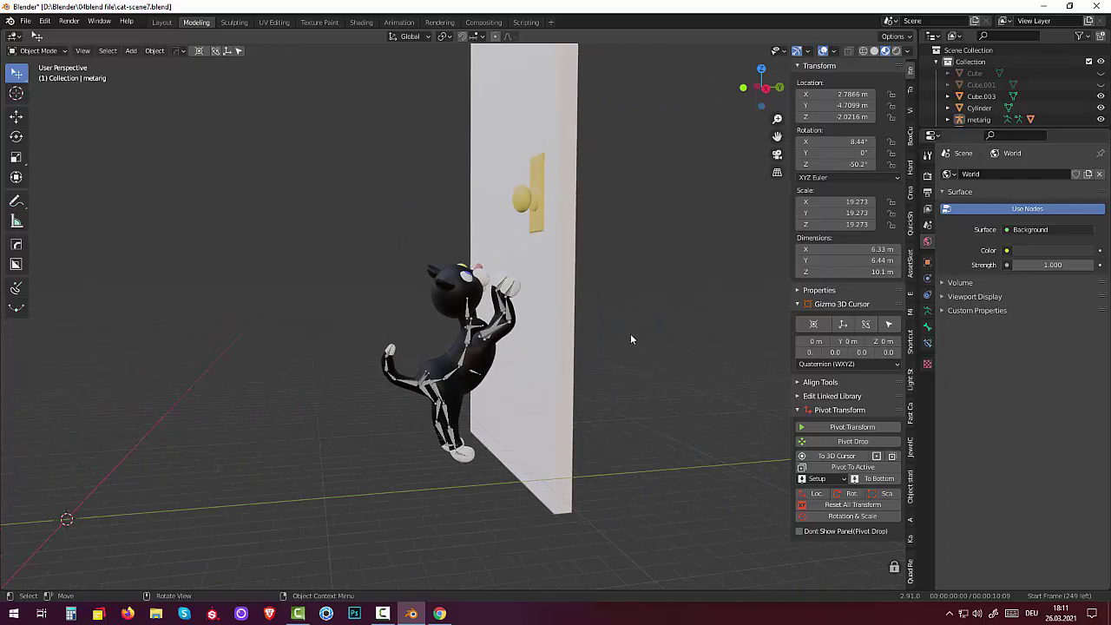
{"action": "left_click", "coordinate": [1101, 73]}
{"action": "left_click", "coordinate": [1101, 84]}
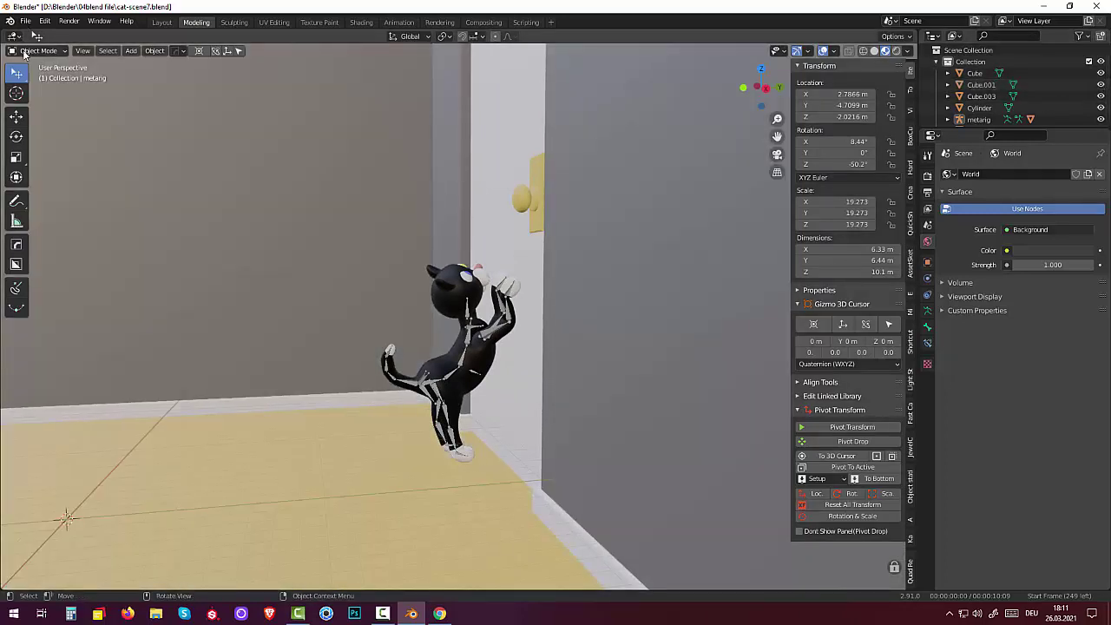
Save cat-scene7.blend and overwrite the Wavefront OBJ export cat-scene7-2kadr.mtl.mtl.obj.
{"action": "left_click", "coordinate": [25, 21]}
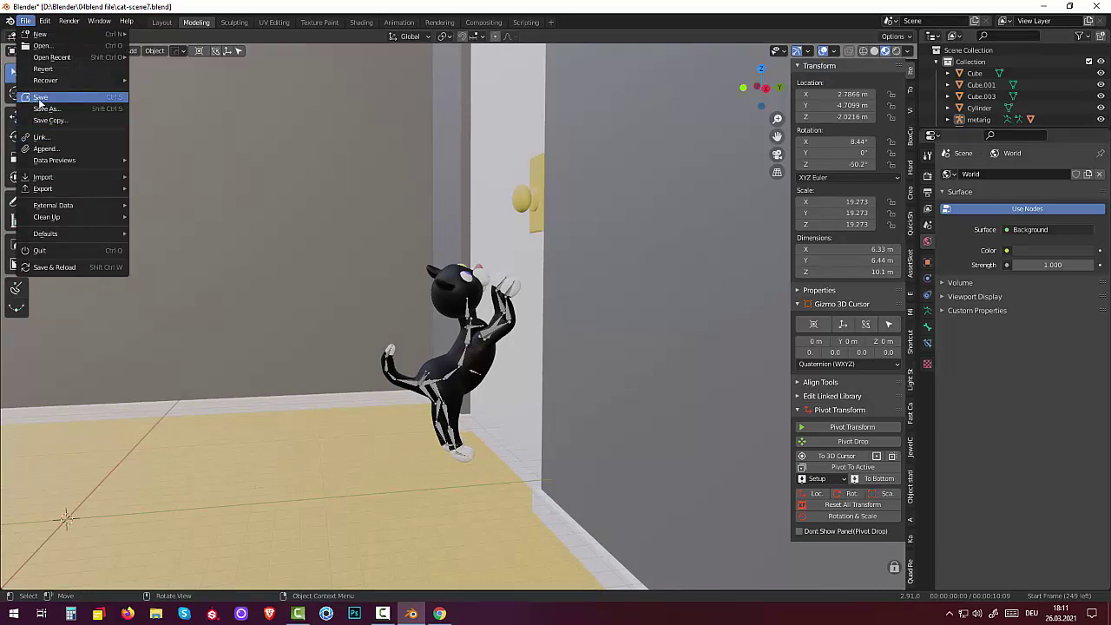
{"action": "left_click", "coordinate": [41, 98]}
{"action": "left_click", "coordinate": [25, 23]}
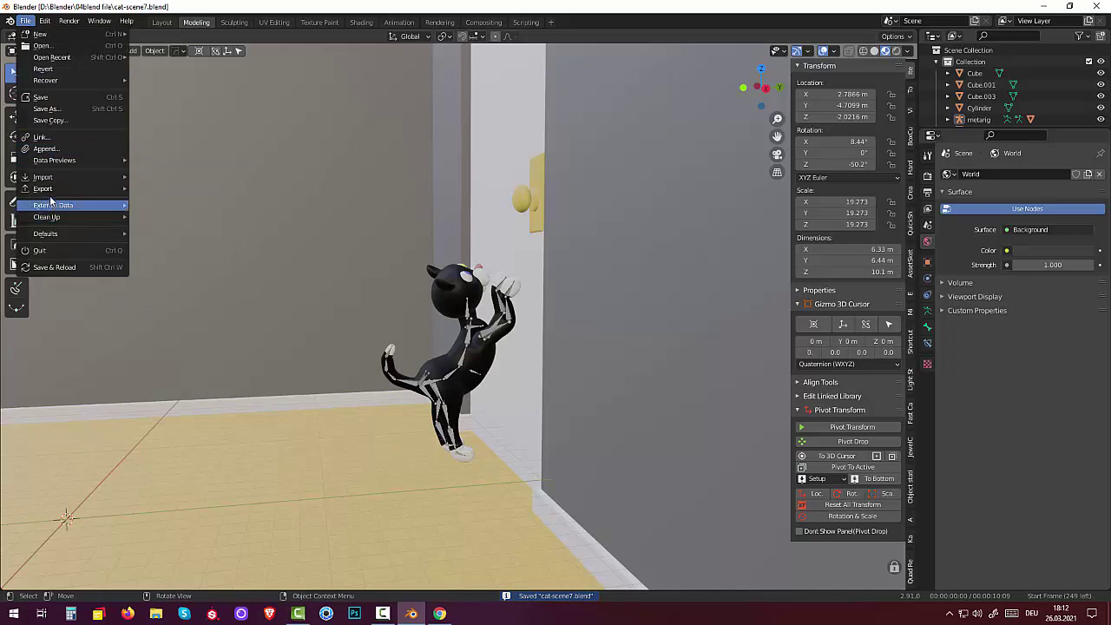
{"action": "mouse_move", "coordinate": [42, 189]}
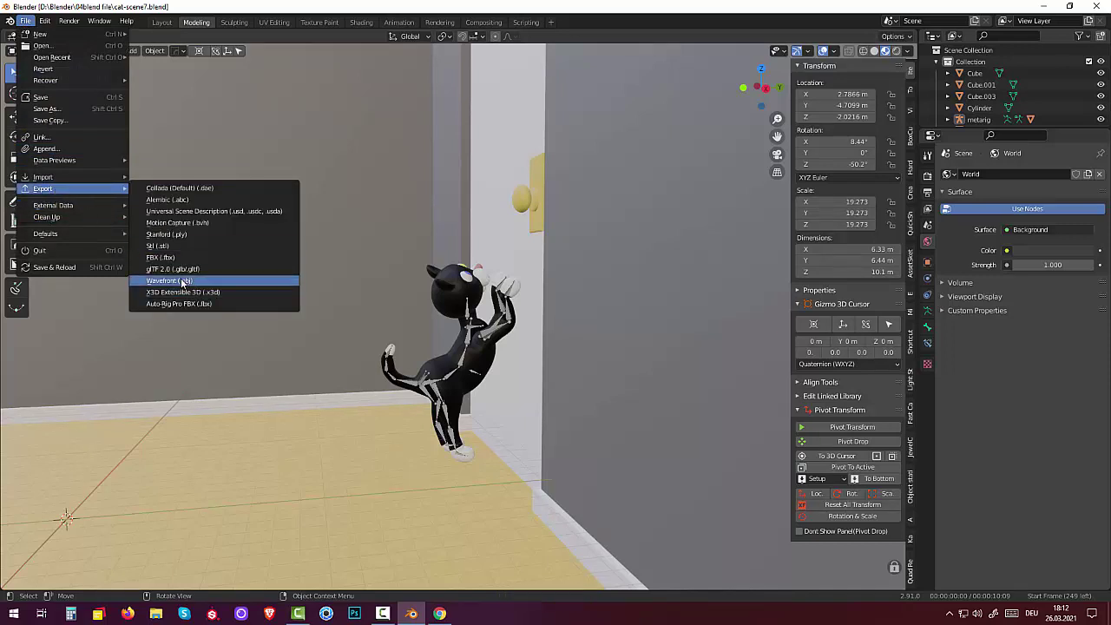
{"action": "left_click", "coordinate": [183, 283]}
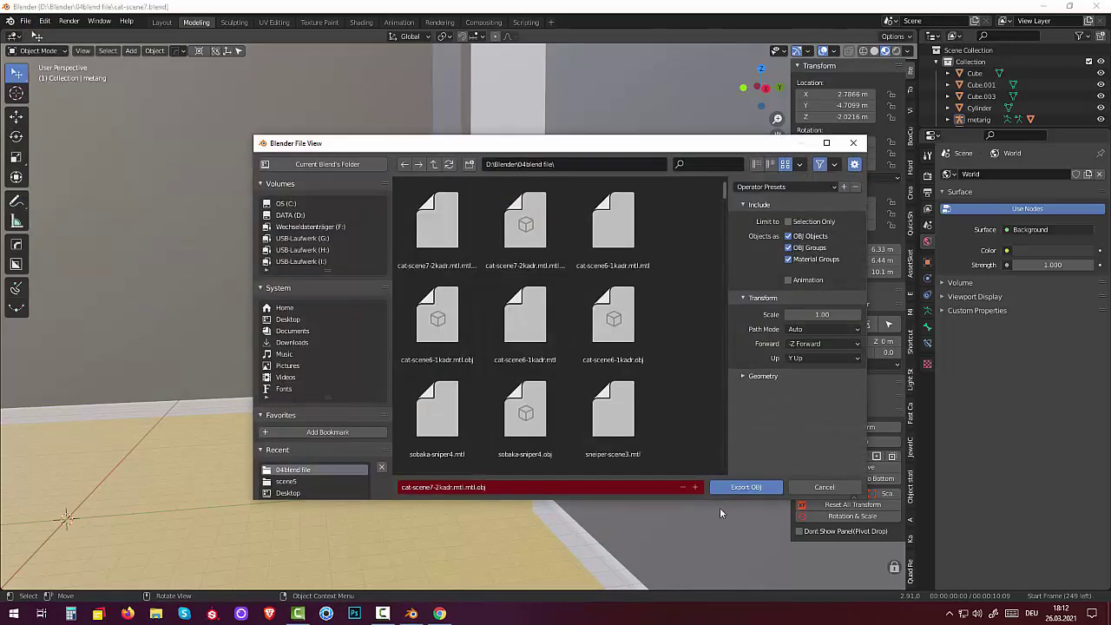
{"action": "left_click", "coordinate": [732, 489]}
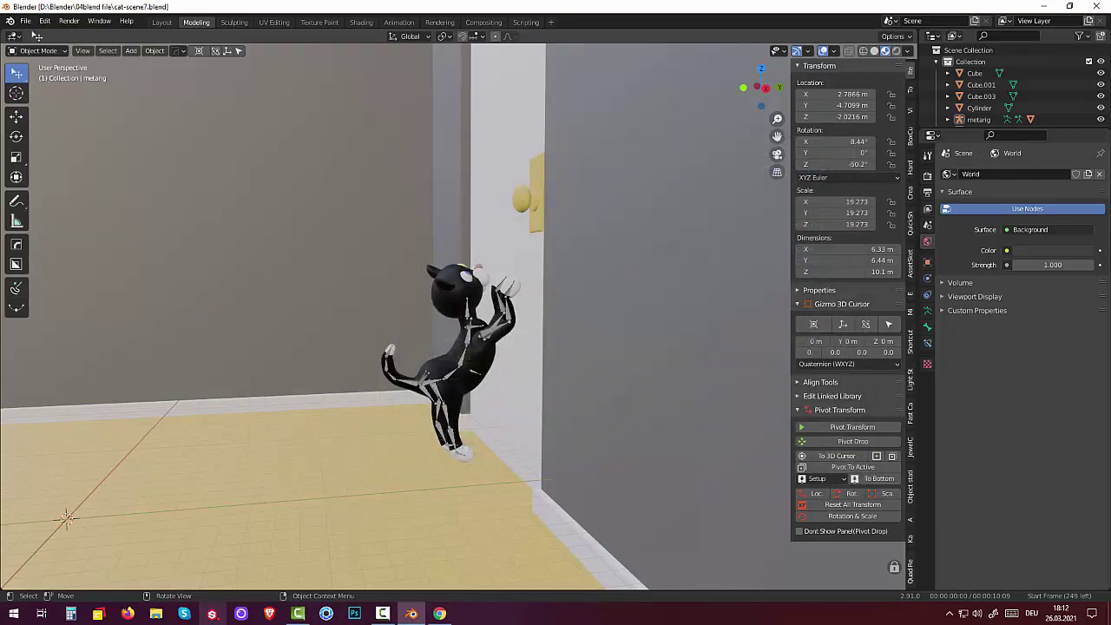
Launch KeyShot and load scene5-1.bip from the Recent list.
{"action": "left_click", "coordinate": [325, 613]}
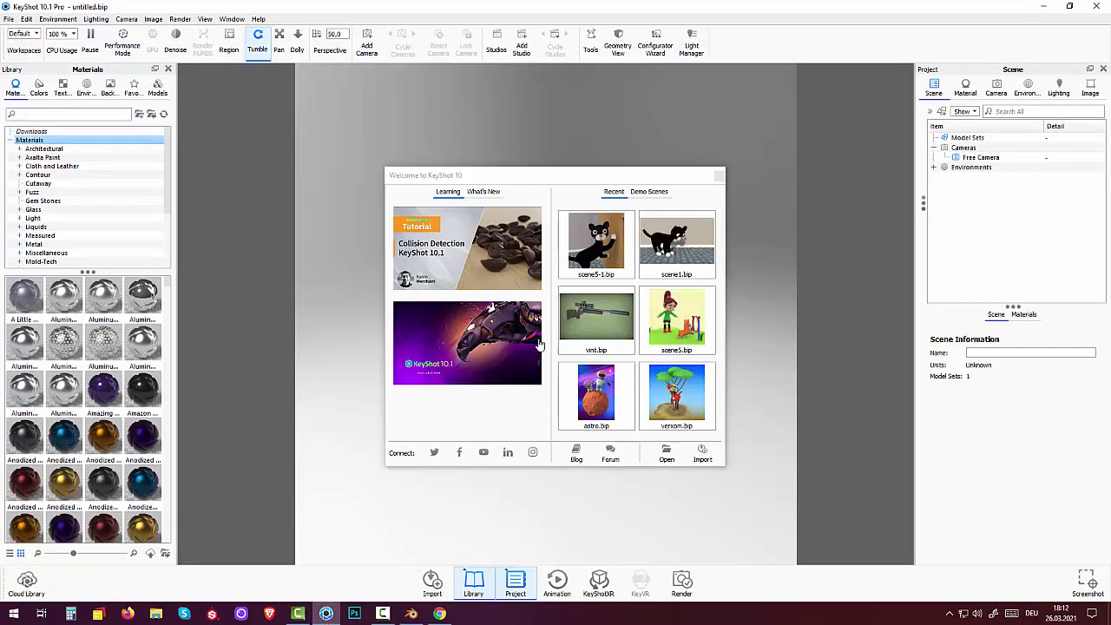
{"action": "left_click", "coordinate": [596, 243]}
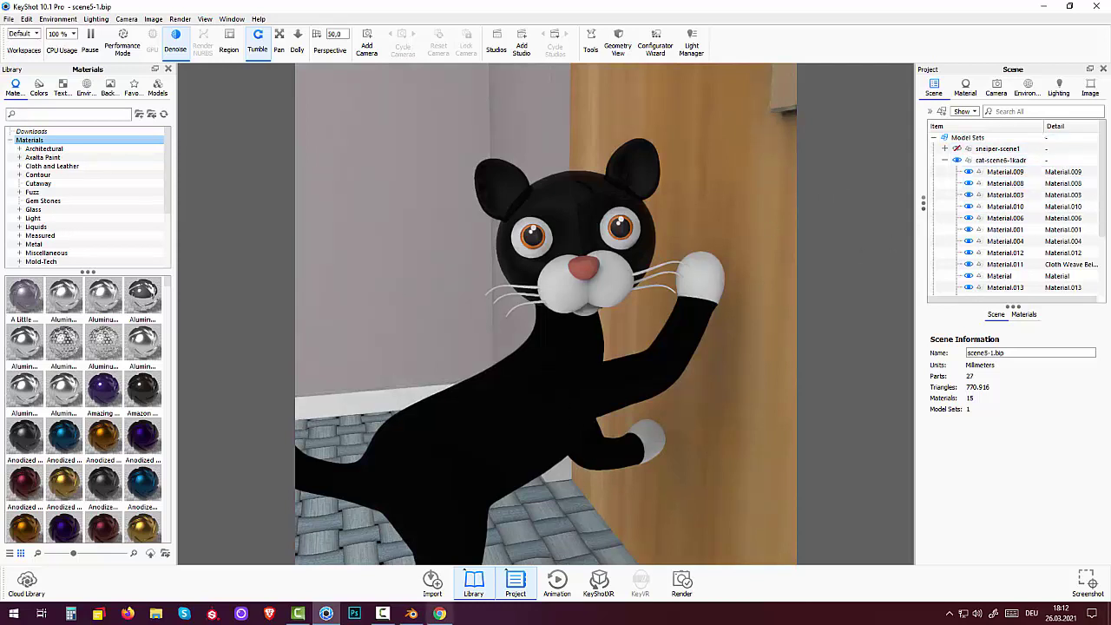
{"action": "left_click", "coordinate": [383, 614]}
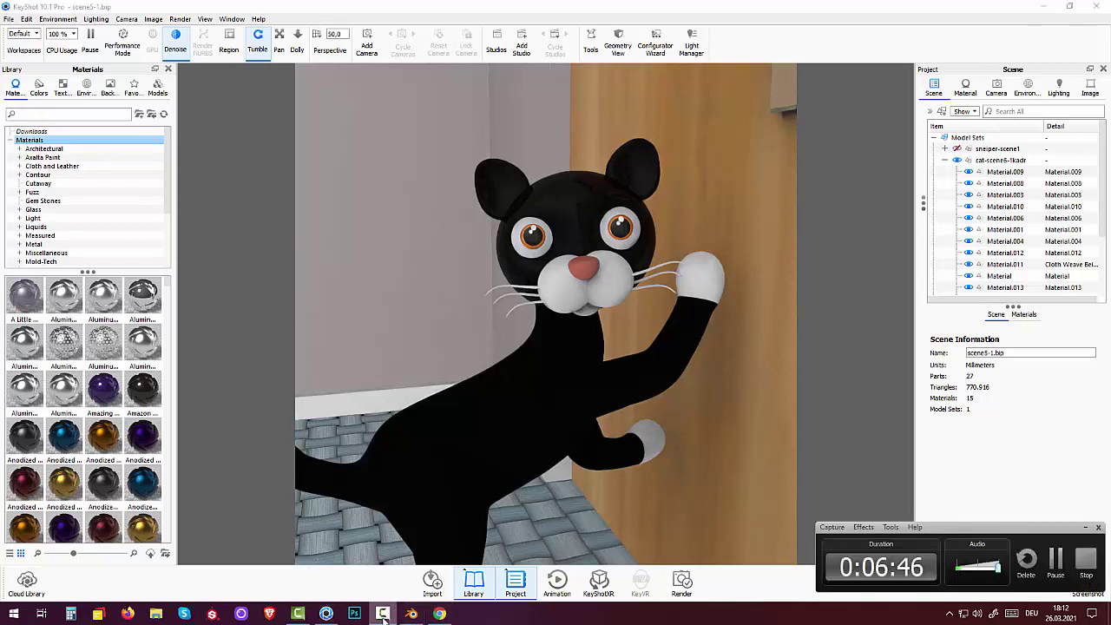
{"action": "left_click", "coordinate": [1055, 560]}
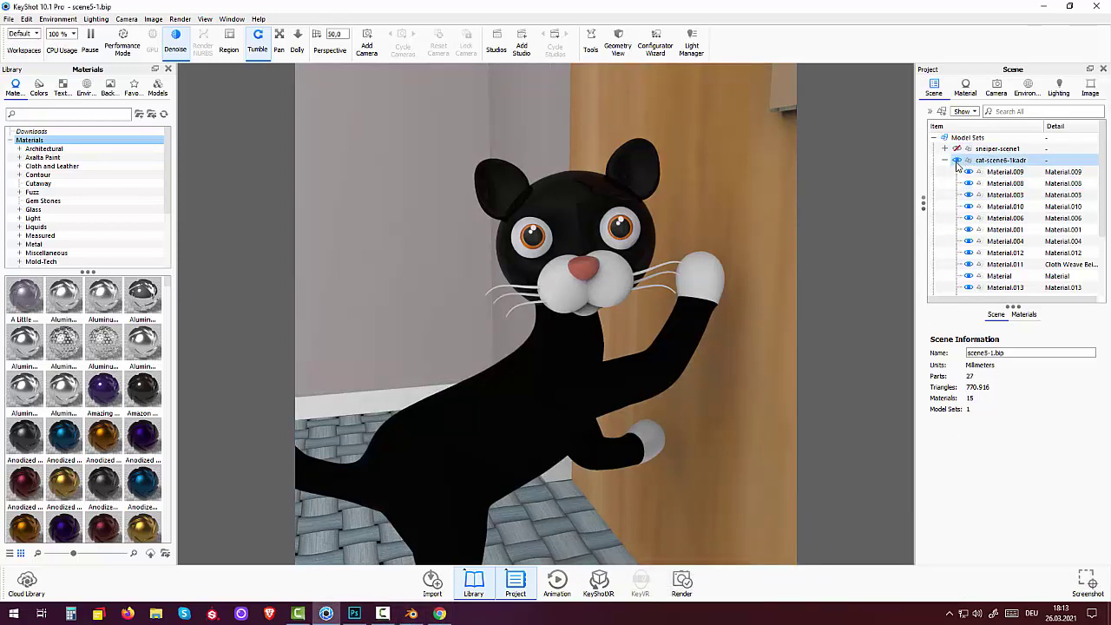
Hide the cat-scene6-1kadr model set and import cat-scene7-2kadr with default options.
{"action": "left_click", "coordinate": [957, 162]}
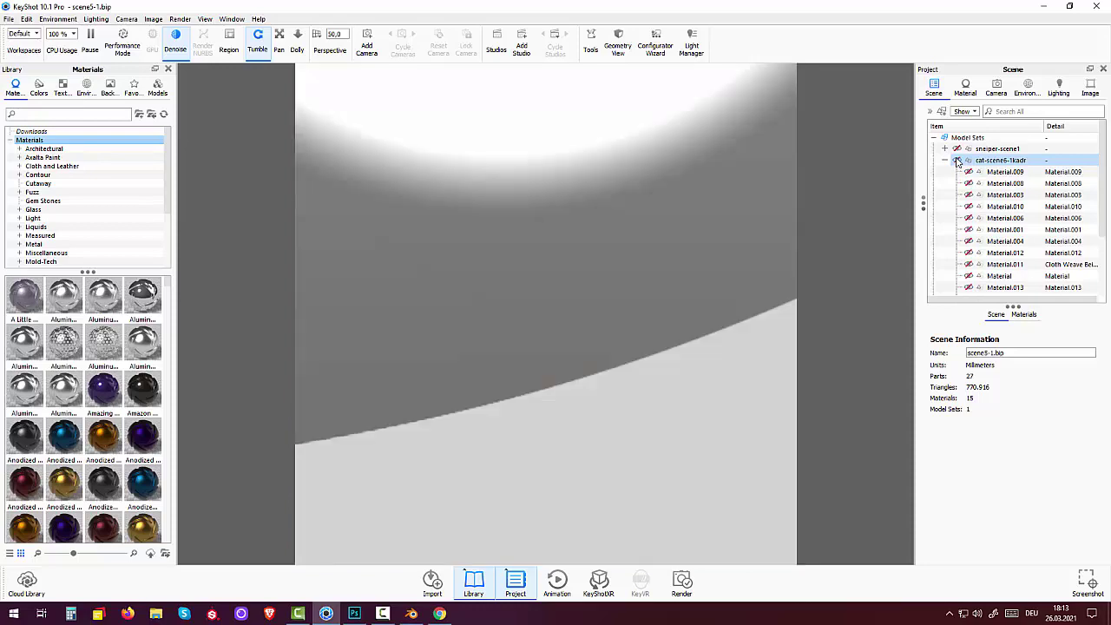
{"action": "left_click", "coordinate": [8, 18]}
{"action": "left_click", "coordinate": [20, 44]}
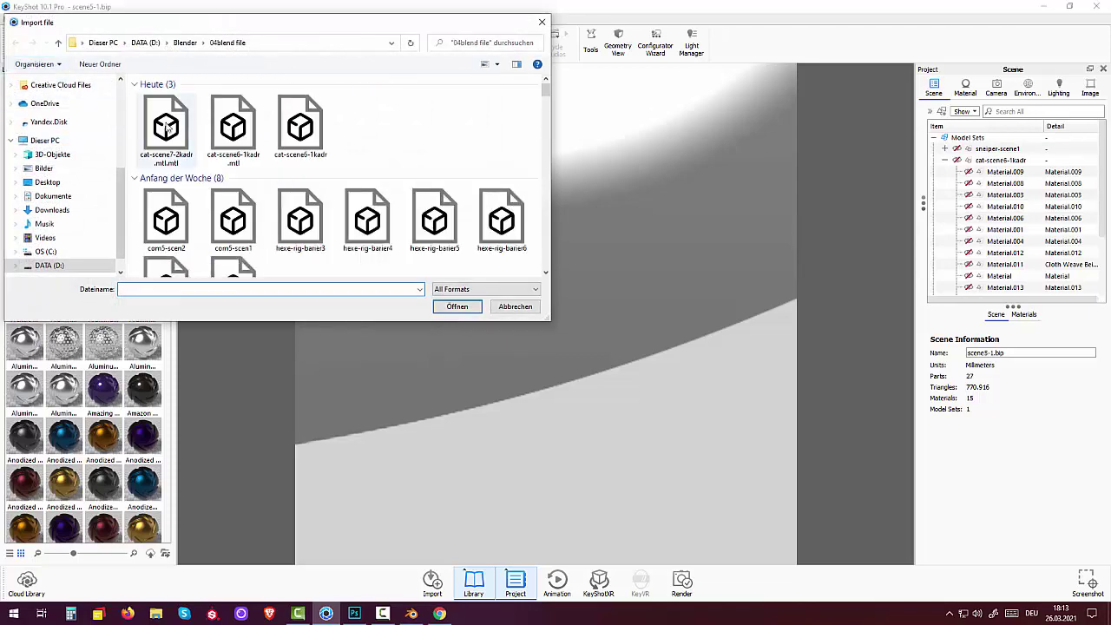
{"action": "left_click", "coordinate": [171, 130]}
{"action": "left_click", "coordinate": [454, 308]}
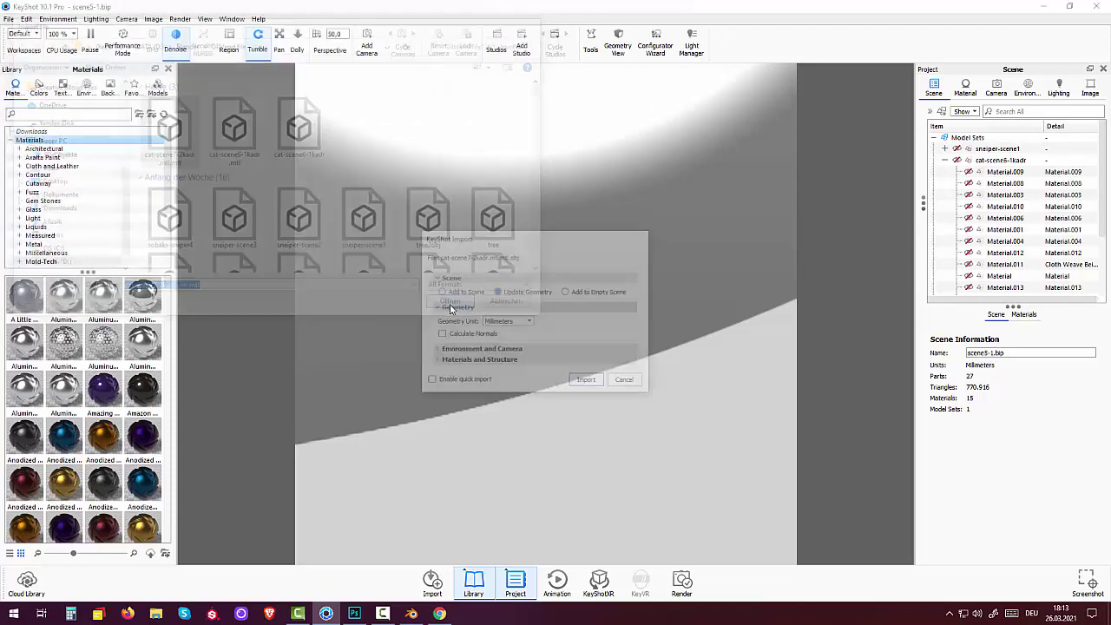
{"action": "left_click", "coordinate": [587, 383]}
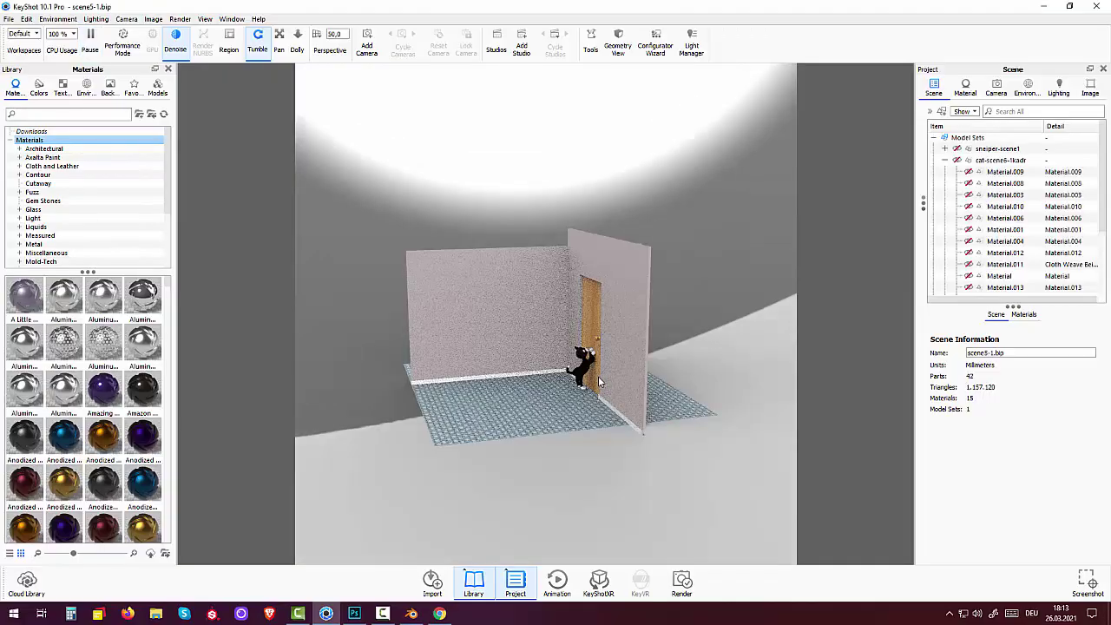
Zoom and orbit the camera close on the cat's head and paws near the brass knob.
{"action": "scroll", "coordinate": [593, 396], "scroll_direction": "up", "scroll_amount": 2}
{"action": "scroll", "coordinate": [594, 396], "scroll_direction": "up", "scroll_amount": 2}
{"action": "scroll", "coordinate": [591, 396], "scroll_direction": "up", "scroll_amount": 3}
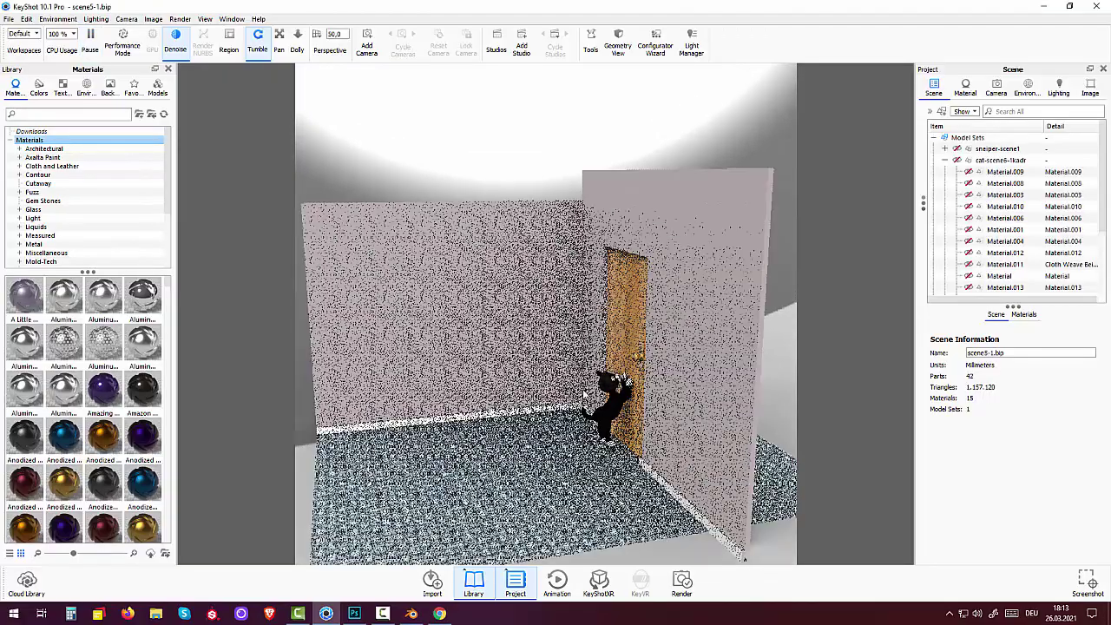
{"action": "scroll", "coordinate": [585, 395], "scroll_direction": "up", "scroll_amount": 3}
{"action": "left_click_drag", "start_coordinate": [584, 395], "coordinate": [346, 63]}
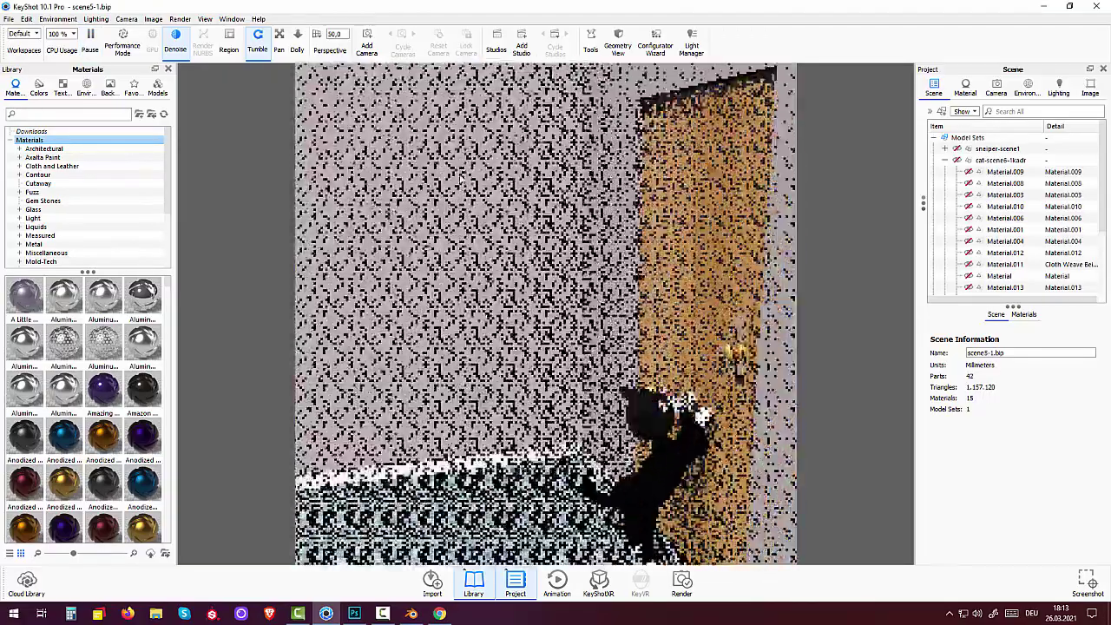
{"action": "scroll", "coordinate": [608, 364], "scroll_direction": "down", "scroll_amount": 2}
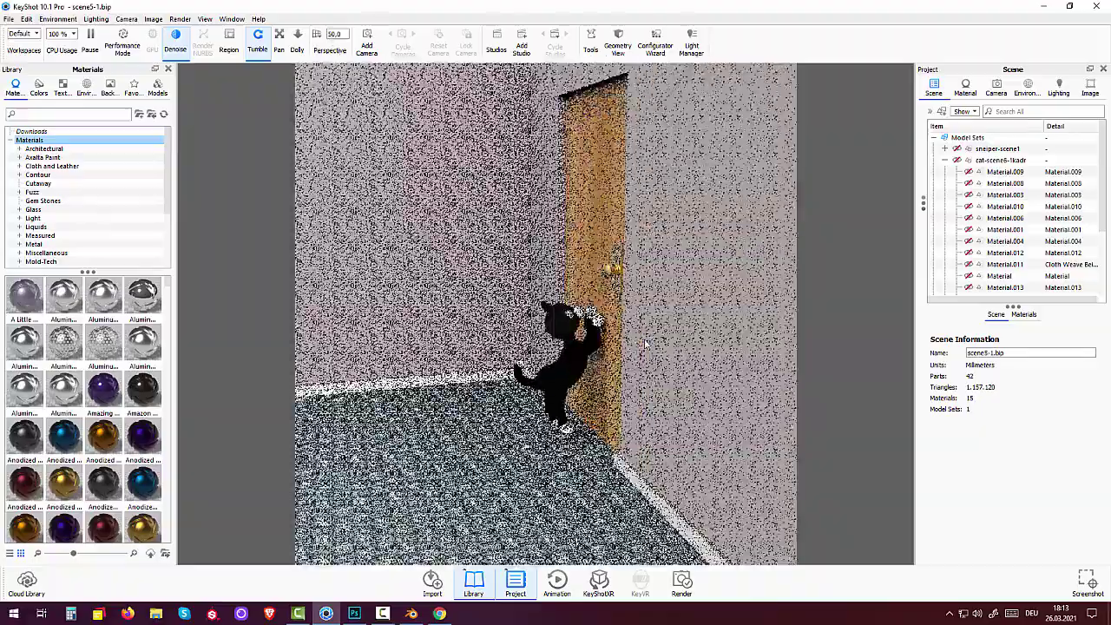
{"action": "scroll", "coordinate": [639, 346], "scroll_direction": "up", "scroll_amount": 3}
{"action": "scroll", "coordinate": [640, 345], "scroll_direction": "up", "scroll_amount": 2}
{"action": "scroll", "coordinate": [642, 337], "scroll_direction": "up", "scroll_amount": 2}
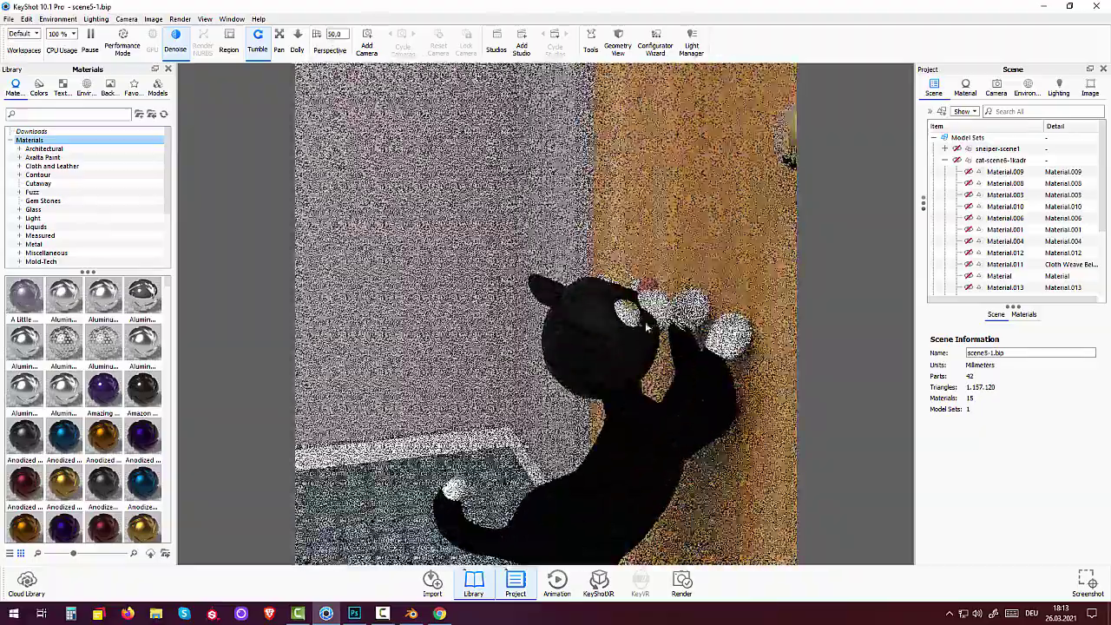
{"action": "scroll", "coordinate": [529, 303], "scroll_direction": "up", "scroll_amount": 2}
{"action": "mouse_move", "coordinate": [531, 309]}
{"action": "left_mouse_down"}
{"action": "mouse_move", "coordinate": [601, 414]}
{"action": "mouse_move", "coordinate": [602, 401]}
{"action": "left_mouse_up"}
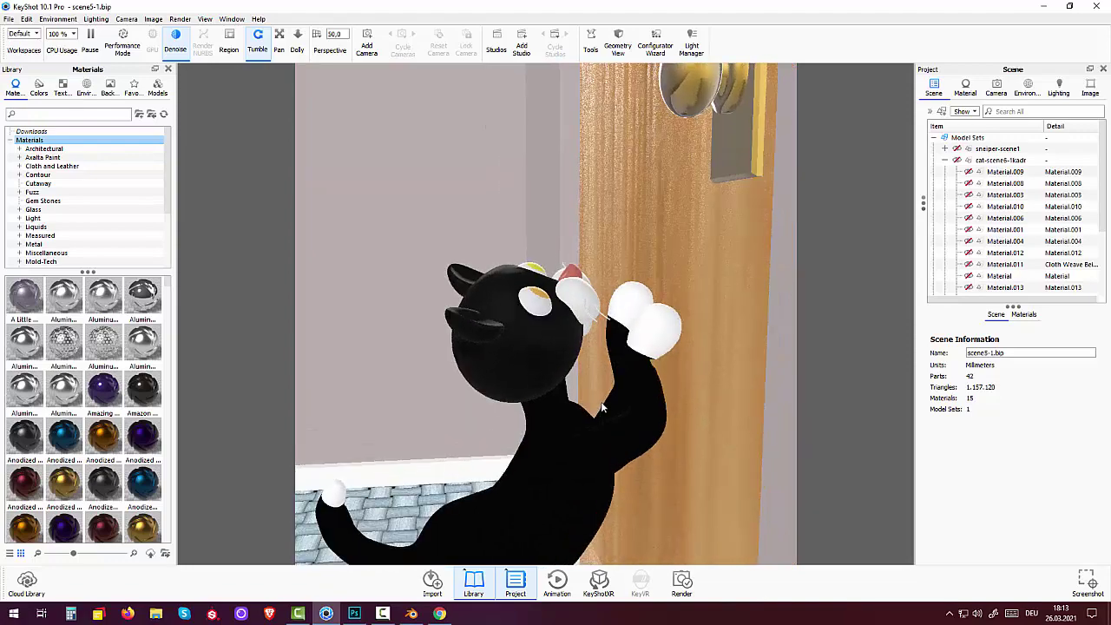
{"action": "left_click", "coordinate": [680, 428]}
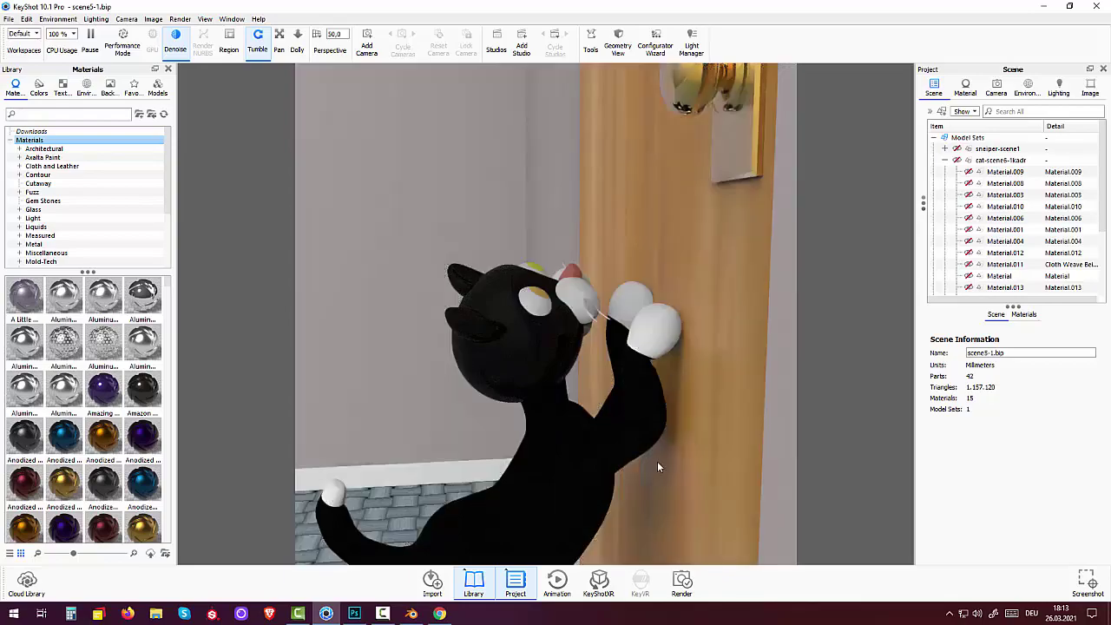
{"action": "left_click_drag", "start_coordinate": [656, 467], "coordinate": [651, 467]}
Show the (null) part's properties, then orbit to a close-up of the white paws on the door.
{"action": "left_click", "coordinate": [755, 302]}
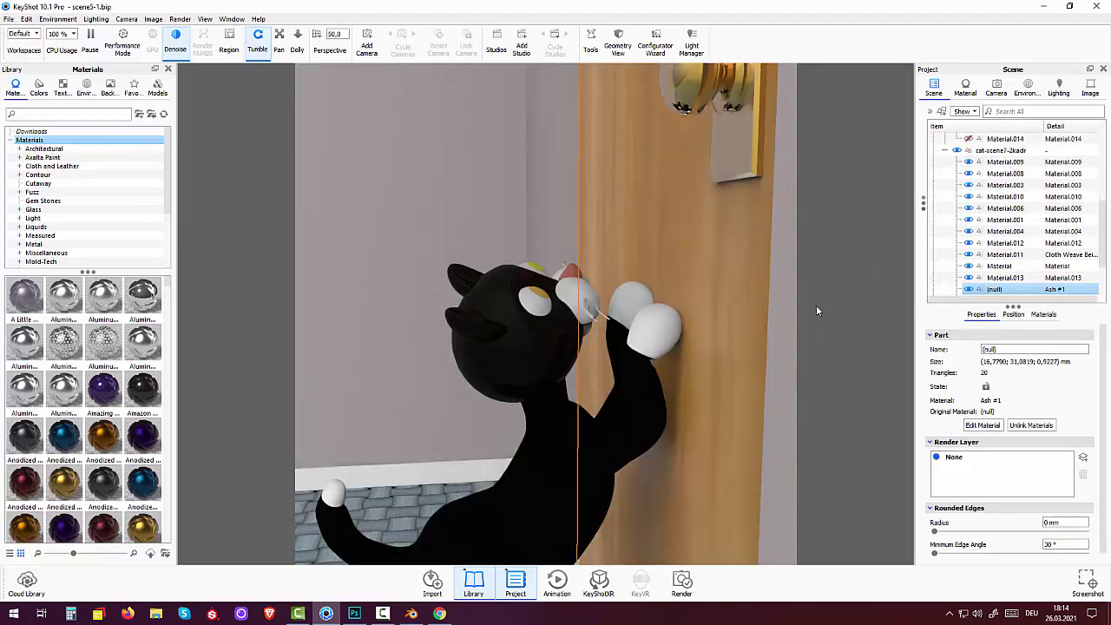
{"action": "scroll", "coordinate": [569, 312], "scroll_direction": "up", "scroll_amount": 3}
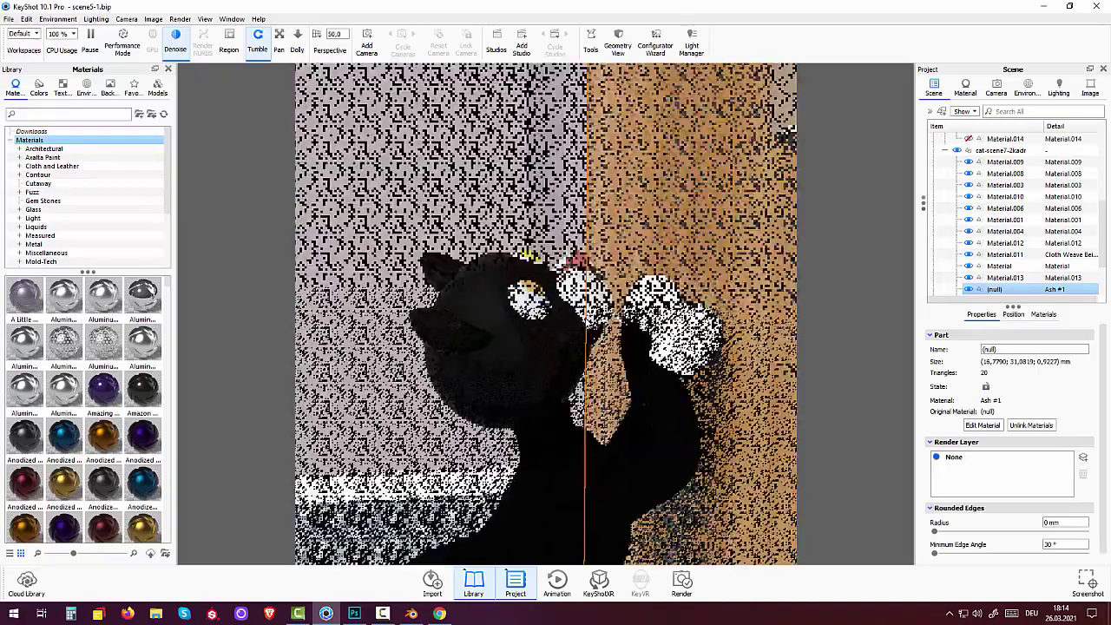
{"action": "left_click_drag", "start_coordinate": [434, 233], "coordinate": [456, 228]}
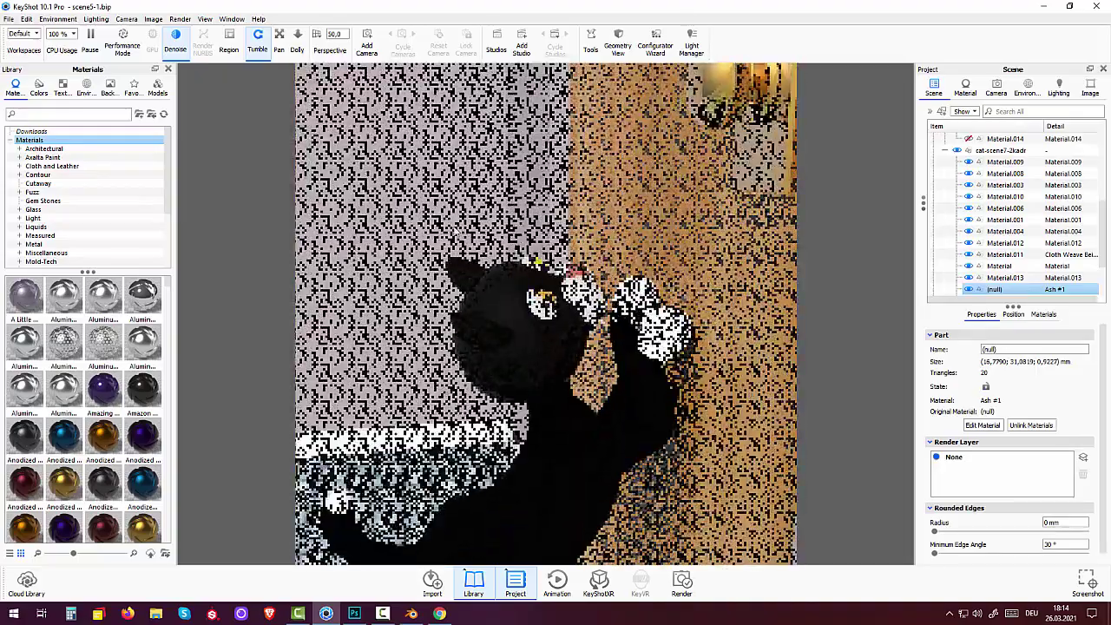
{"action": "left_click_drag", "start_coordinate": [733, 258], "coordinate": [727, 265]}
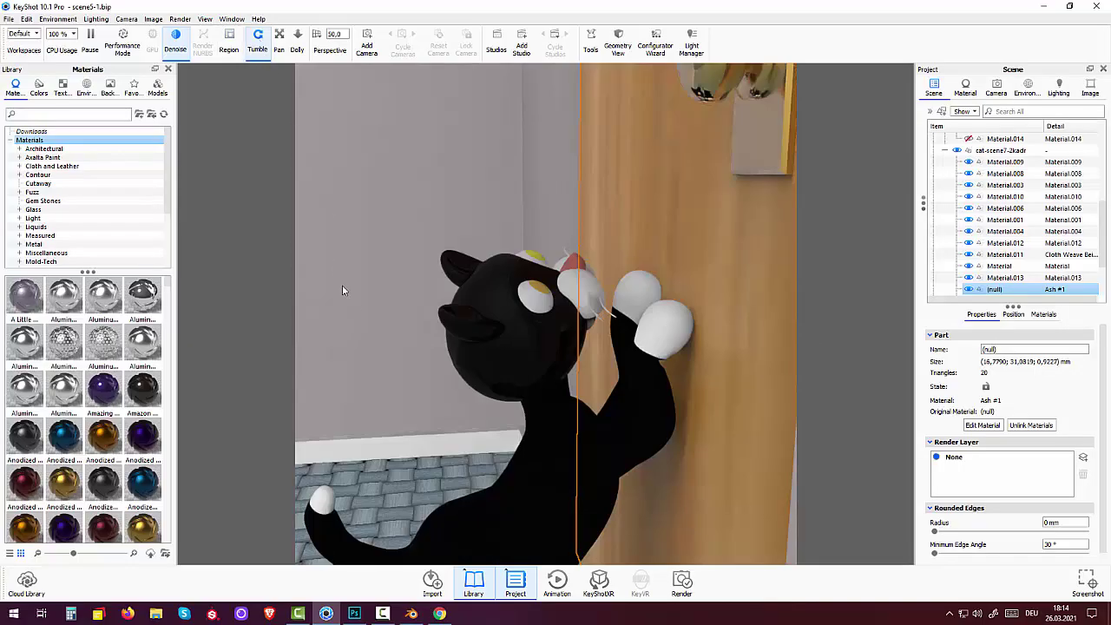
{"action": "left_click_drag", "start_coordinate": [342, 290], "coordinate": [374, 296]}
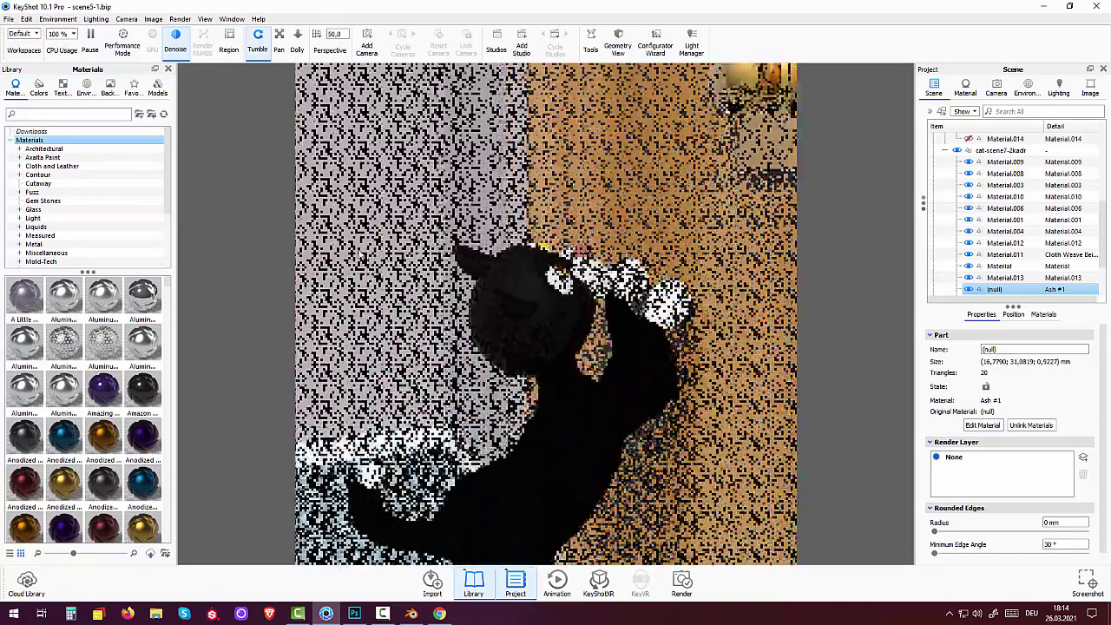
{"action": "left_click_drag", "start_coordinate": [365, 257], "coordinate": [344, 254]}
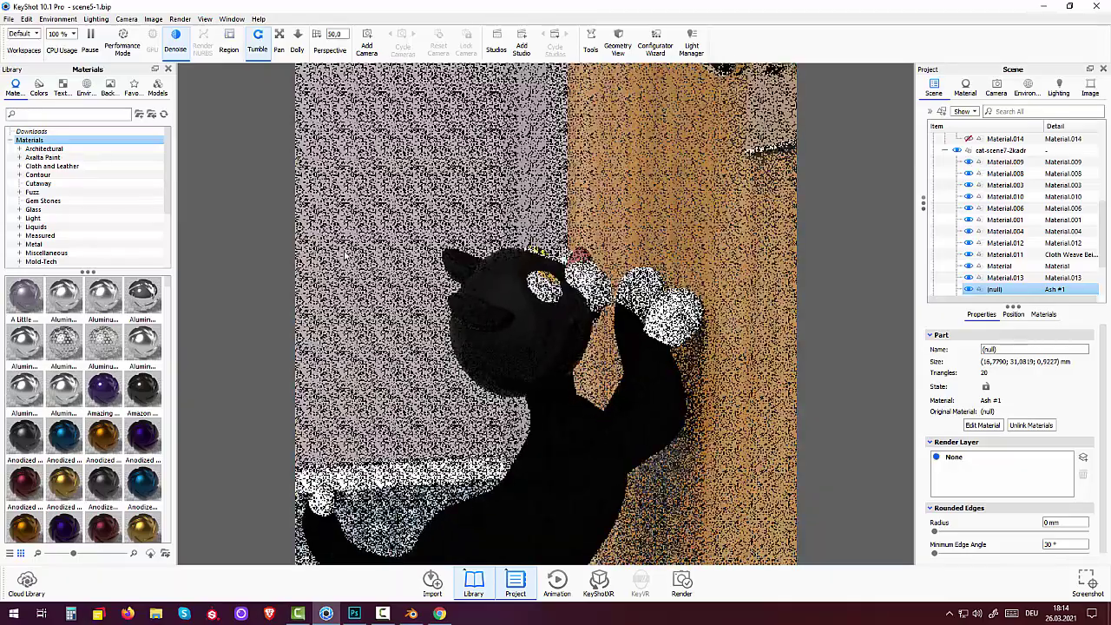
{"action": "mouse_move", "coordinate": [477, 309]}
{"action": "left_mouse_down"}
{"action": "mouse_move", "coordinate": [531, 384]}
{"action": "mouse_move", "coordinate": [603, 416]}
{"action": "mouse_move", "coordinate": [888, 371]}
{"action": "left_mouse_up"}
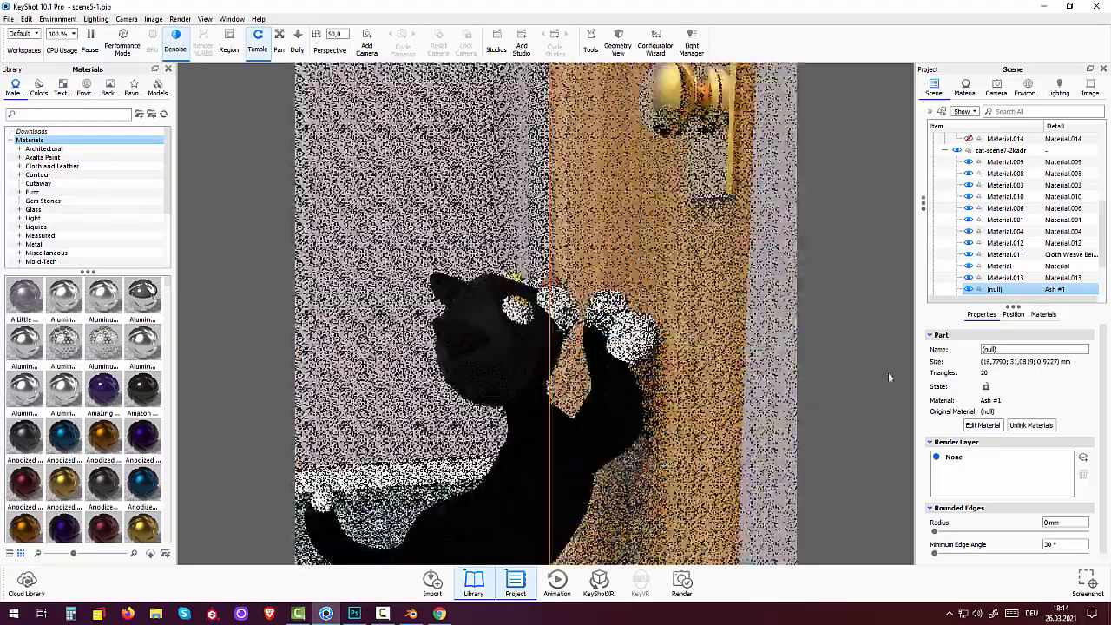
{"action": "mouse_move", "coordinate": [862, 382]}
{"action": "left_mouse_down"}
{"action": "mouse_move", "coordinate": [715, 313]}
{"action": "mouse_move", "coordinate": [734, 326]}
{"action": "mouse_move", "coordinate": [728, 286]}
{"action": "mouse_move", "coordinate": [734, 333]}
{"action": "left_mouse_up"}
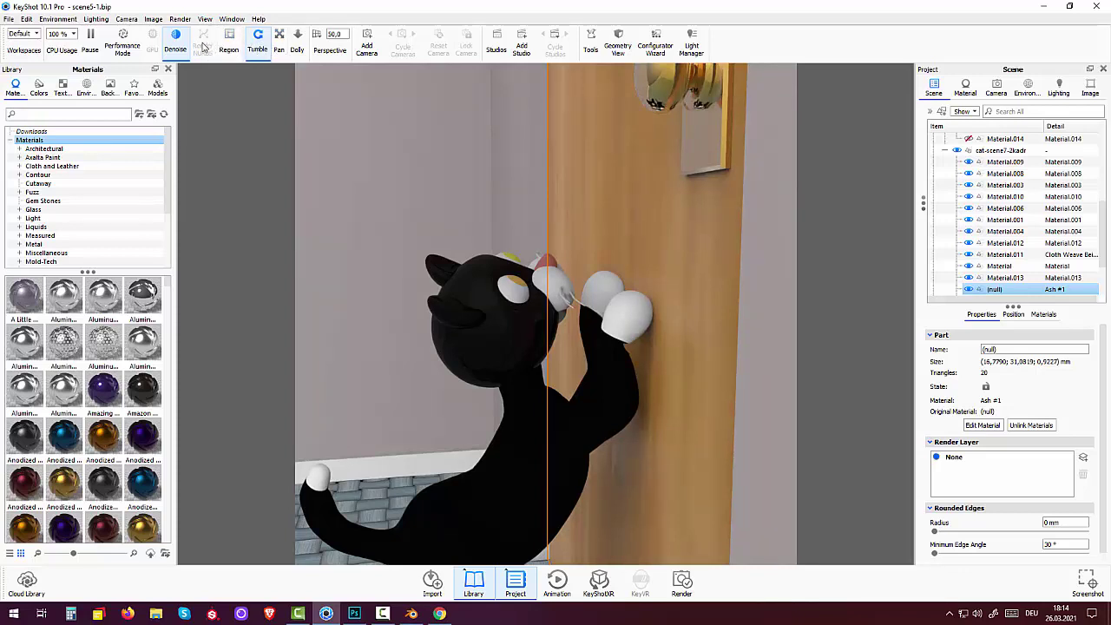
Zoom, tilt and pan to a wider rear shot of the cat, tail raised, paws on the door.
{"action": "mouse_move", "coordinate": [529, 417]}
{"action": "left_mouse_down"}
{"action": "mouse_move", "coordinate": [579, 363]}
{"action": "mouse_move", "coordinate": [697, 311]}
{"action": "mouse_move", "coordinate": [685, 272]}
{"action": "mouse_move", "coordinate": [726, 271]}
{"action": "mouse_move", "coordinate": [702, 273]}
{"action": "mouse_move", "coordinate": [679, 293]}
{"action": "left_mouse_up"}
{"action": "scroll", "coordinate": [677, 293], "scroll_direction": "up", "scroll_amount": 2}
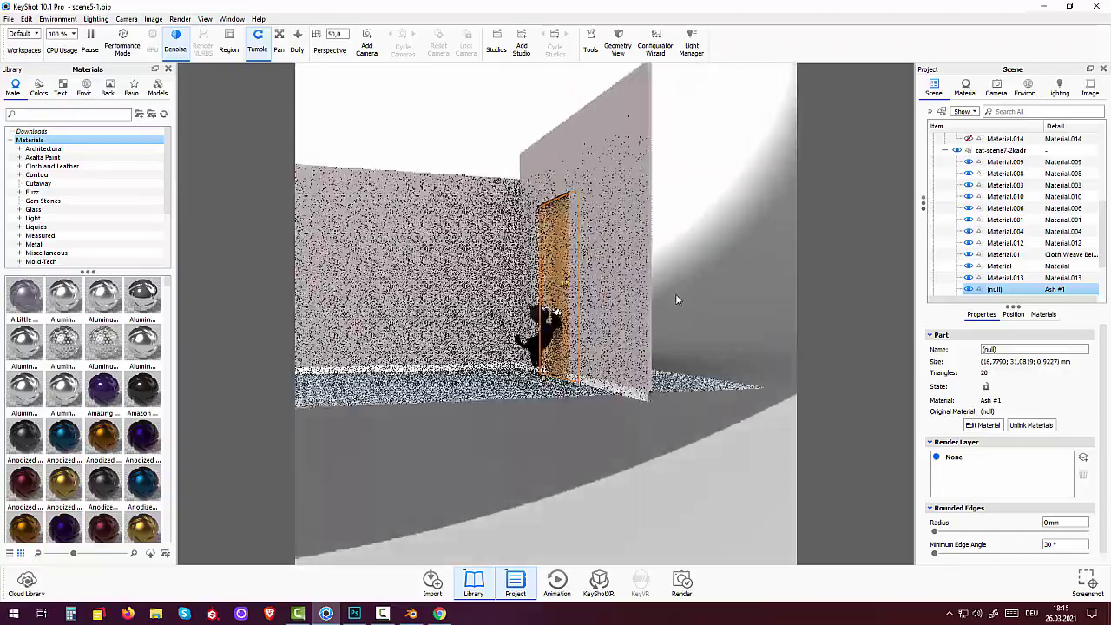
{"action": "scroll", "coordinate": [675, 294], "scroll_direction": "up", "scroll_amount": 3}
{"action": "scroll", "coordinate": [677, 300], "scroll_direction": "up", "scroll_amount": 3}
{"action": "scroll", "coordinate": [677, 298], "scroll_direction": "up", "scroll_amount": 2}
{"action": "scroll", "coordinate": [676, 296], "scroll_direction": "up", "scroll_amount": 2}
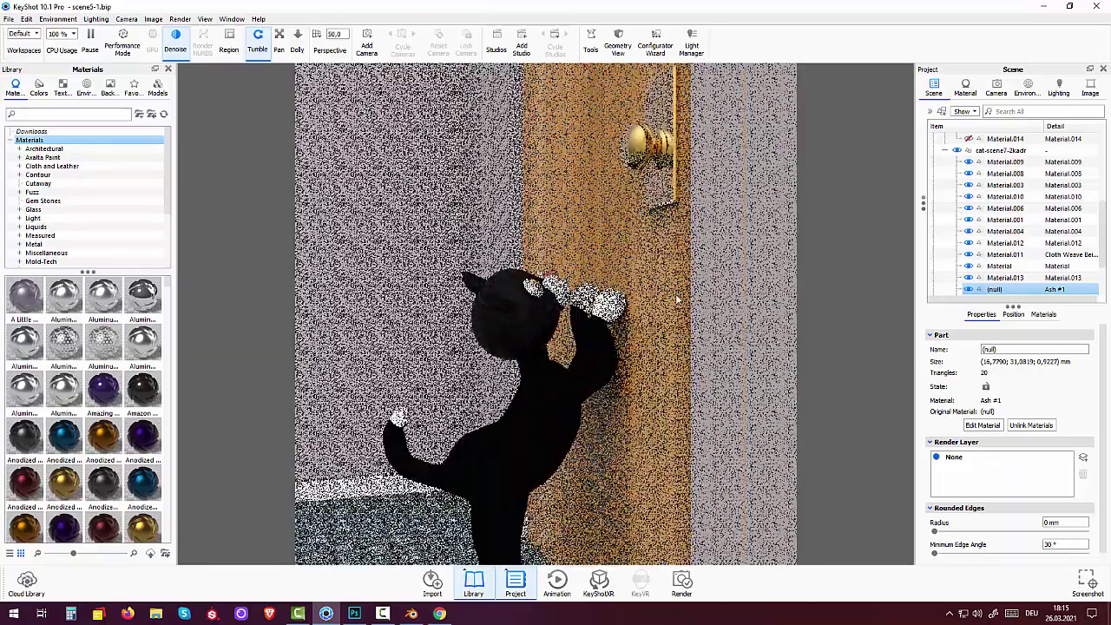
{"action": "scroll", "coordinate": [675, 294], "scroll_direction": "up", "scroll_amount": 2}
{"action": "scroll", "coordinate": [676, 293], "scroll_direction": "up", "scroll_amount": 3}
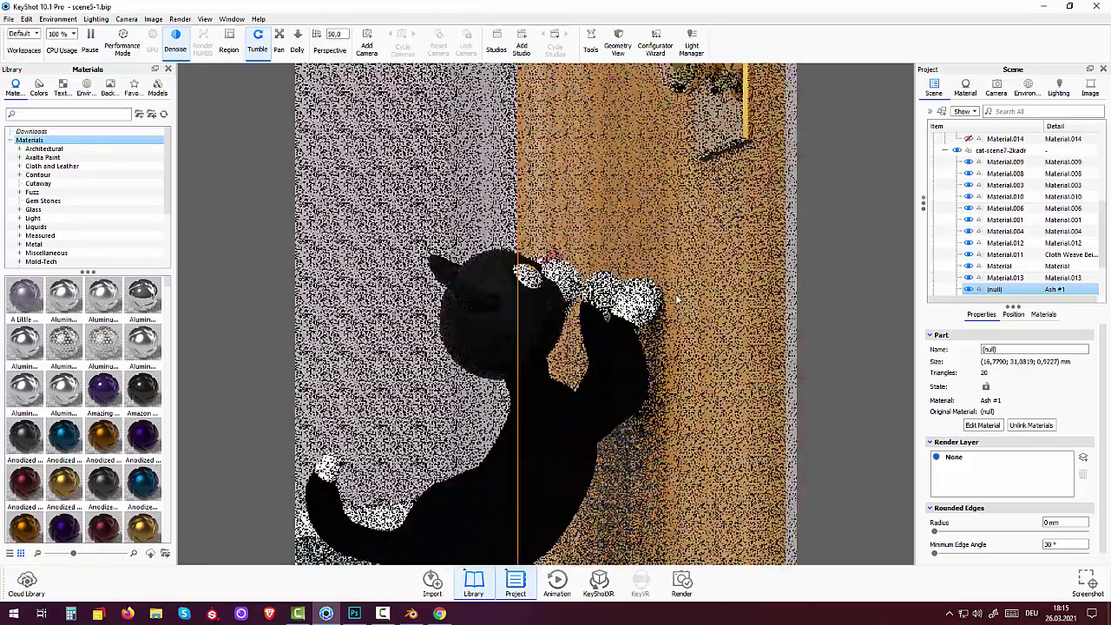
{"action": "scroll", "coordinate": [720, 337], "scroll_direction": "up", "scroll_amount": 2}
{"action": "scroll", "coordinate": [736, 305], "scroll_direction": "up", "scroll_amount": 2}
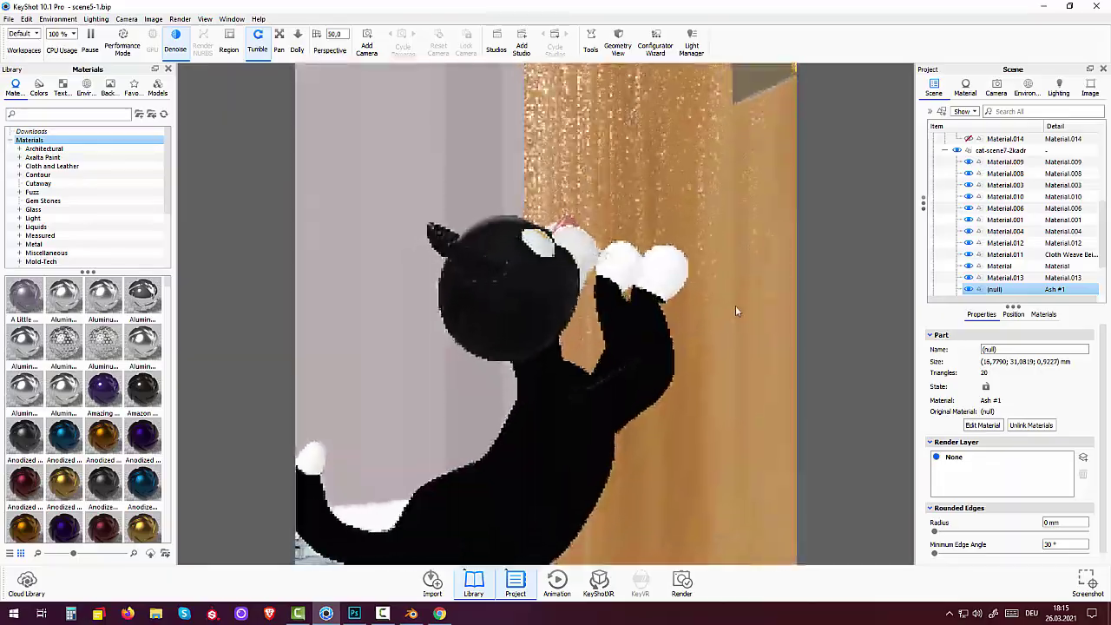
{"action": "scroll", "coordinate": [736, 305], "scroll_direction": "up", "scroll_amount": 1}
{"action": "scroll", "coordinate": [730, 314], "scroll_direction": "up", "scroll_amount": 1}
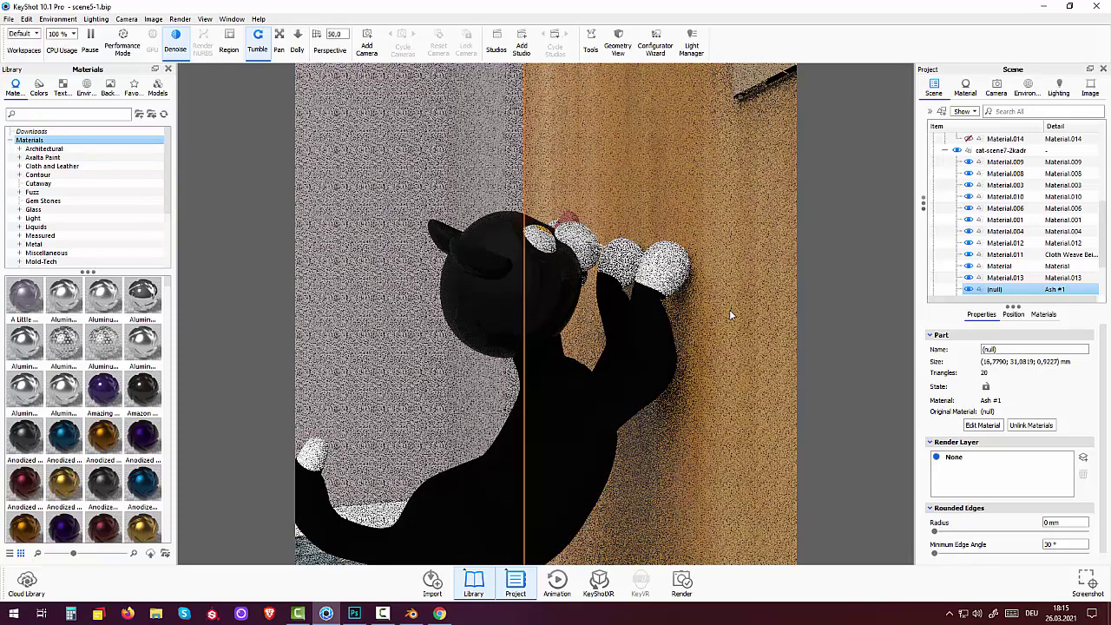
{"action": "left_click_drag", "start_coordinate": [730, 315], "coordinate": [731, 348]}
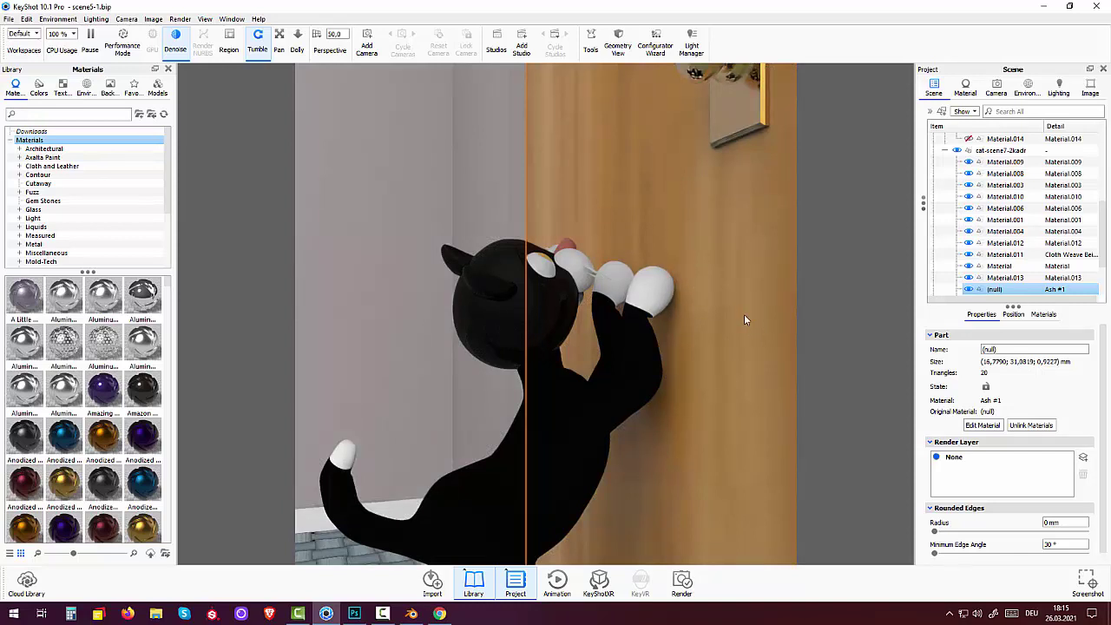
{"action": "scroll", "coordinate": [761, 378], "scroll_direction": "up", "scroll_amount": 3}
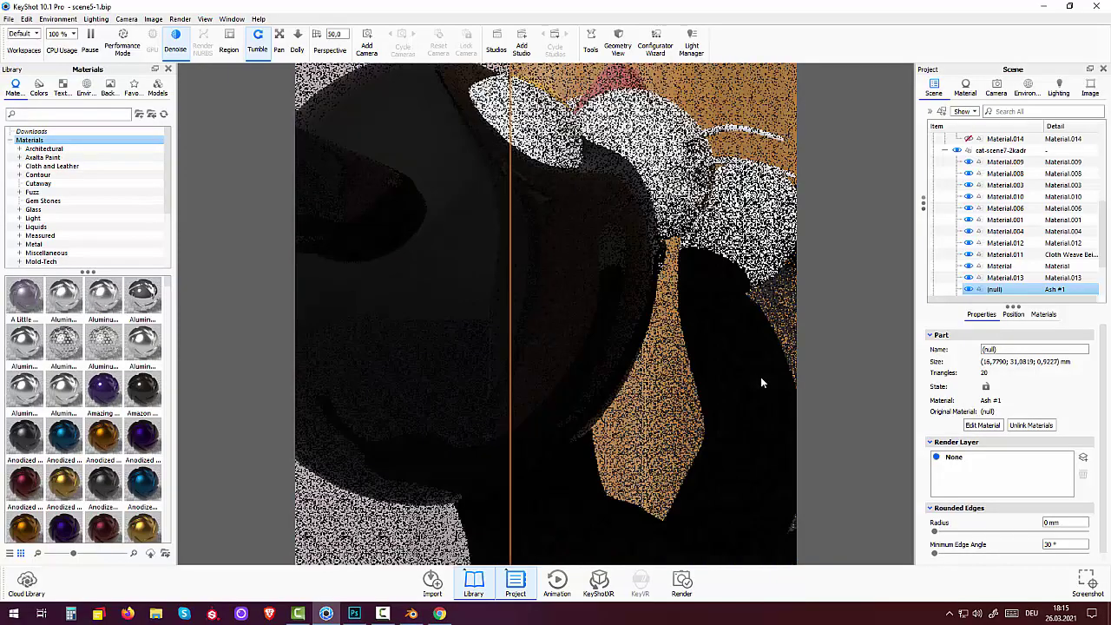
{"action": "scroll", "coordinate": [760, 376], "scroll_direction": "down", "scroll_amount": 3}
{"action": "scroll", "coordinate": [760, 377], "scroll_direction": "down", "scroll_amount": 2}
{"action": "scroll", "coordinate": [760, 377], "scroll_direction": "down", "scroll_amount": 3}
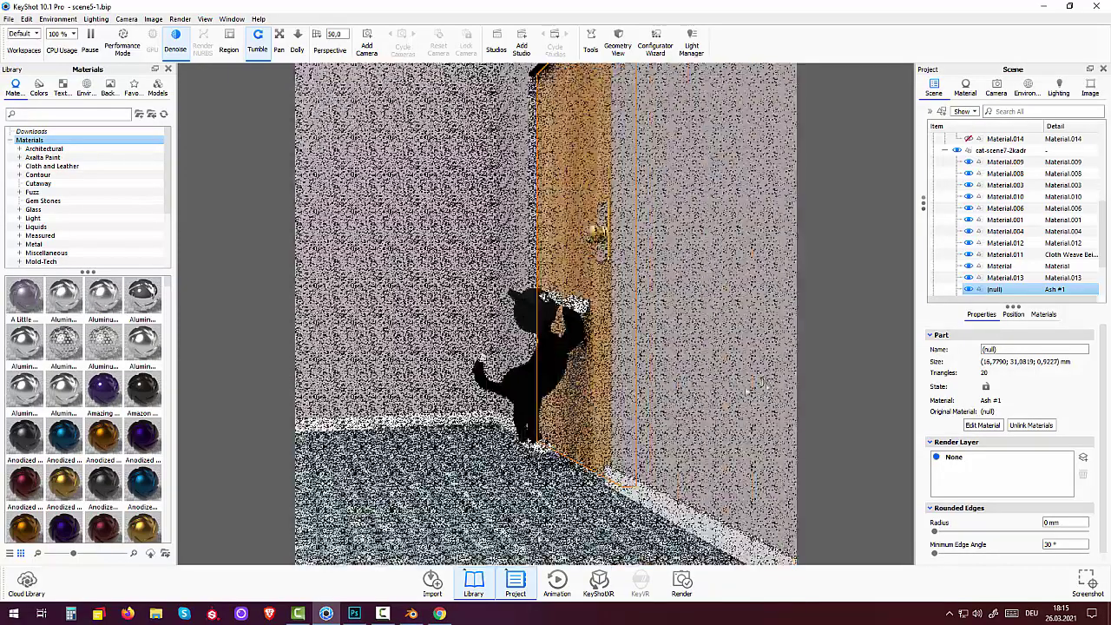
{"action": "scroll", "coordinate": [748, 391], "scroll_direction": "down", "scroll_amount": 2}
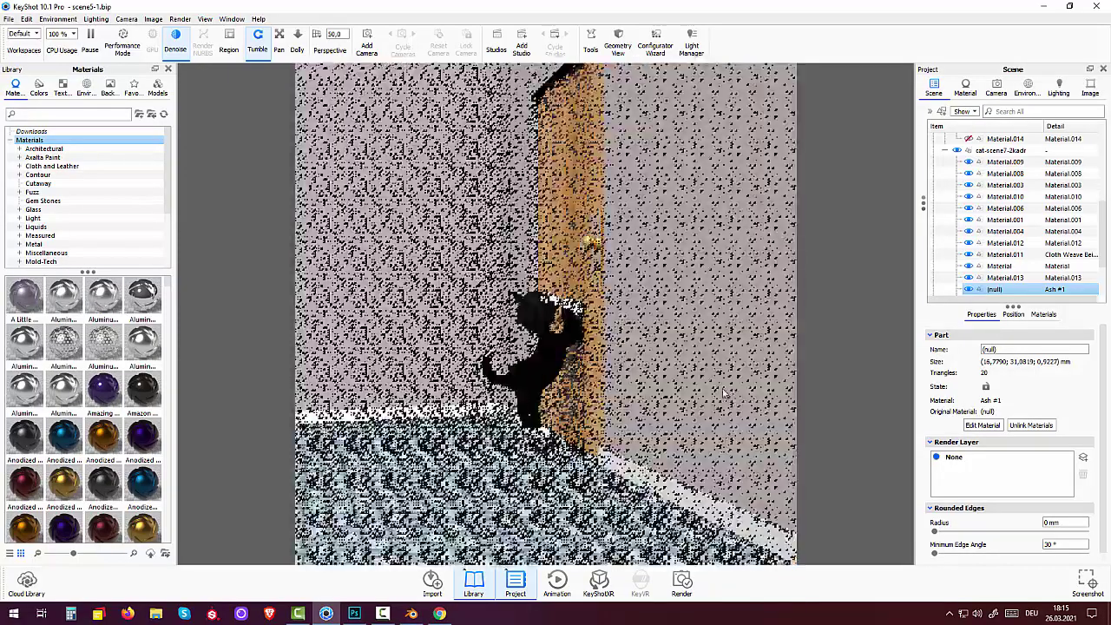
{"action": "scroll", "coordinate": [722, 388], "scroll_direction": "down", "scroll_amount": 3}
{"action": "scroll", "coordinate": [722, 382], "scroll_direction": "down", "scroll_amount": 2}
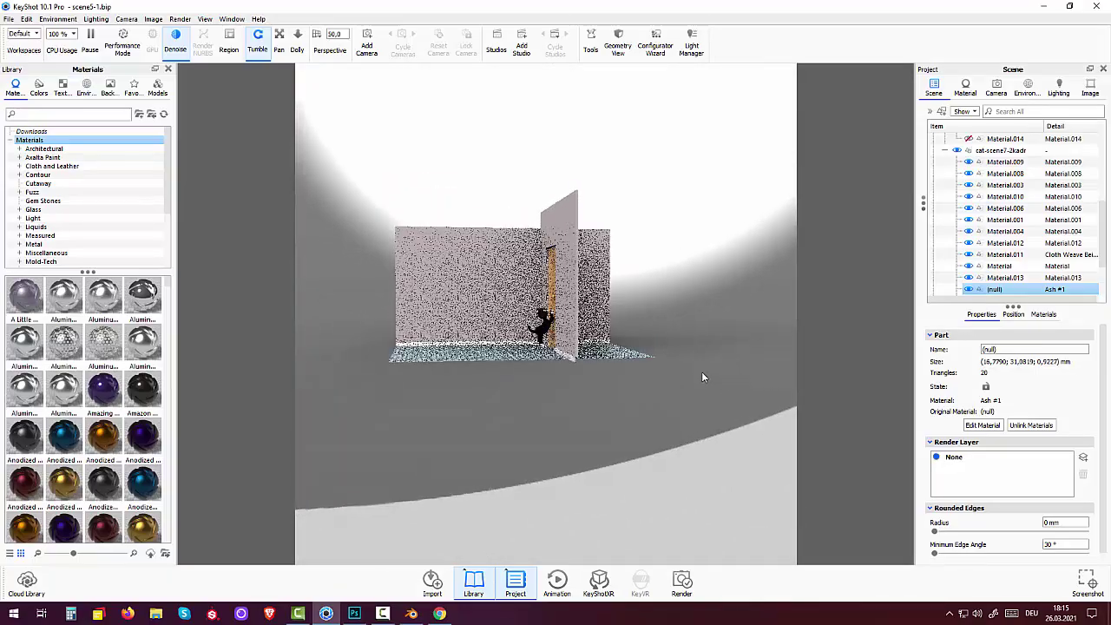
{"action": "scroll", "coordinate": [596, 351], "scroll_direction": "down", "scroll_amount": 2}
{"action": "scroll", "coordinate": [595, 351], "scroll_direction": "up", "scroll_amount": 3}
{"action": "scroll", "coordinate": [595, 350], "scroll_direction": "up", "scroll_amount": 2}
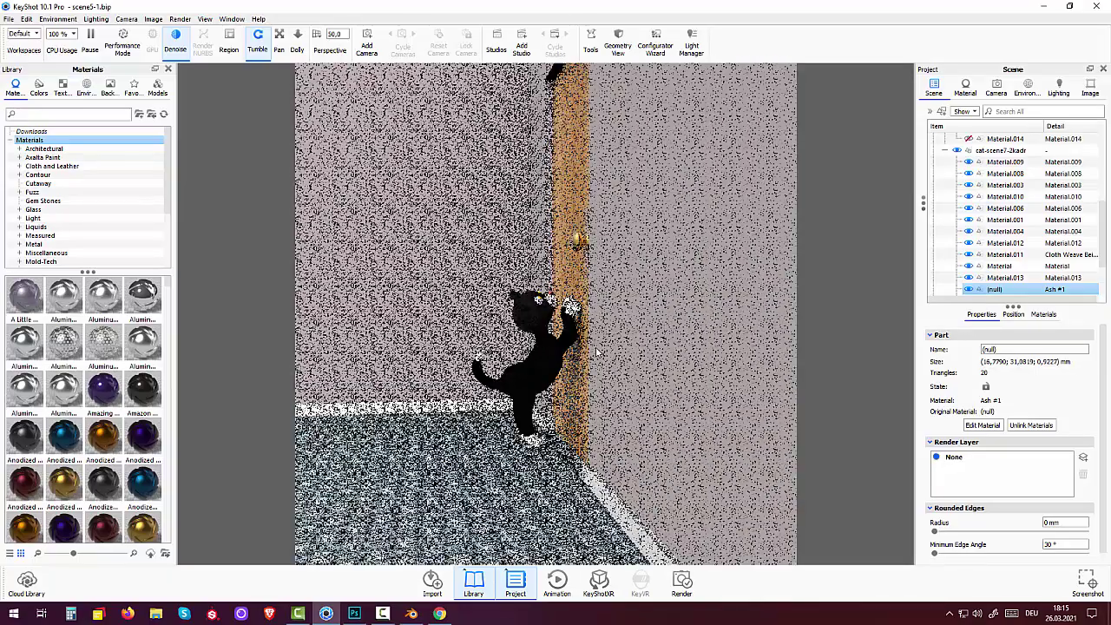
{"action": "scroll", "coordinate": [595, 351], "scroll_direction": "up", "scroll_amount": 1}
{"action": "scroll", "coordinate": [595, 350], "scroll_direction": "up", "scroll_amount": 1}
{"action": "scroll", "coordinate": [595, 351], "scroll_direction": "up", "scroll_amount": 1}
{"action": "scroll", "coordinate": [596, 351], "scroll_direction": "up", "scroll_amount": 1}
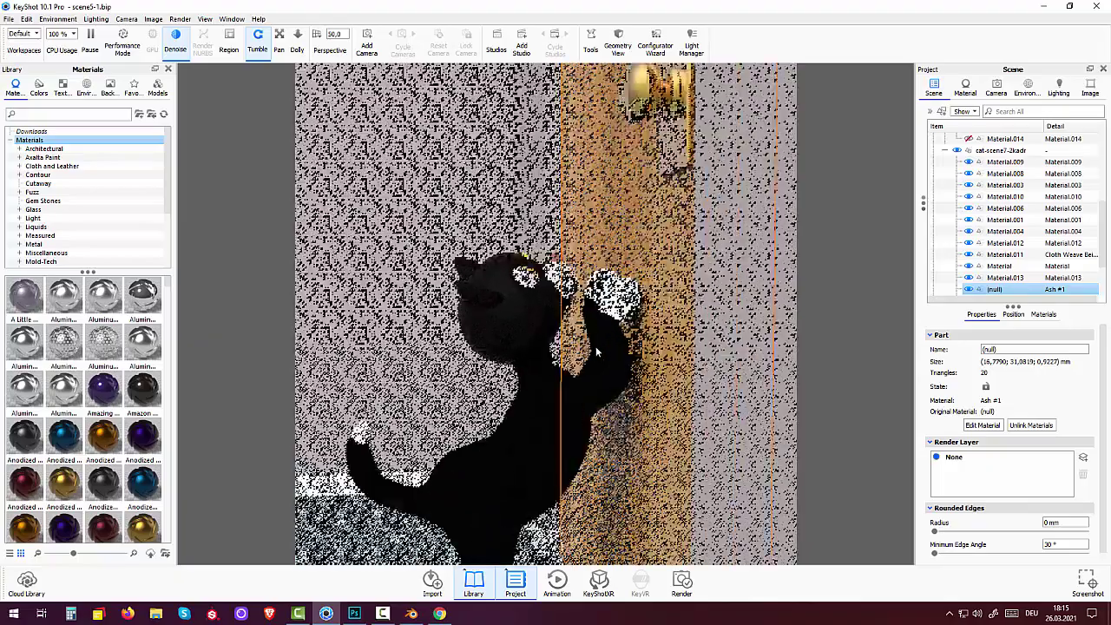
{"action": "scroll", "coordinate": [595, 351], "scroll_direction": "up", "scroll_amount": 1}
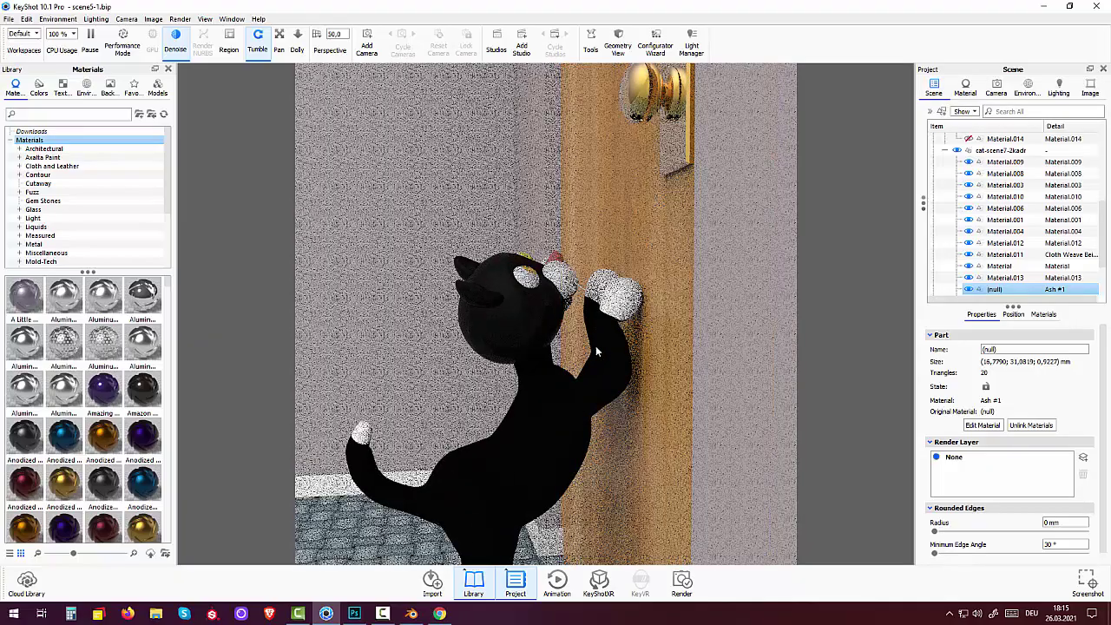
{"action": "scroll", "coordinate": [595, 345], "scroll_direction": "up", "scroll_amount": 1}
{"action": "scroll", "coordinate": [597, 336], "scroll_direction": "up", "scroll_amount": 1}
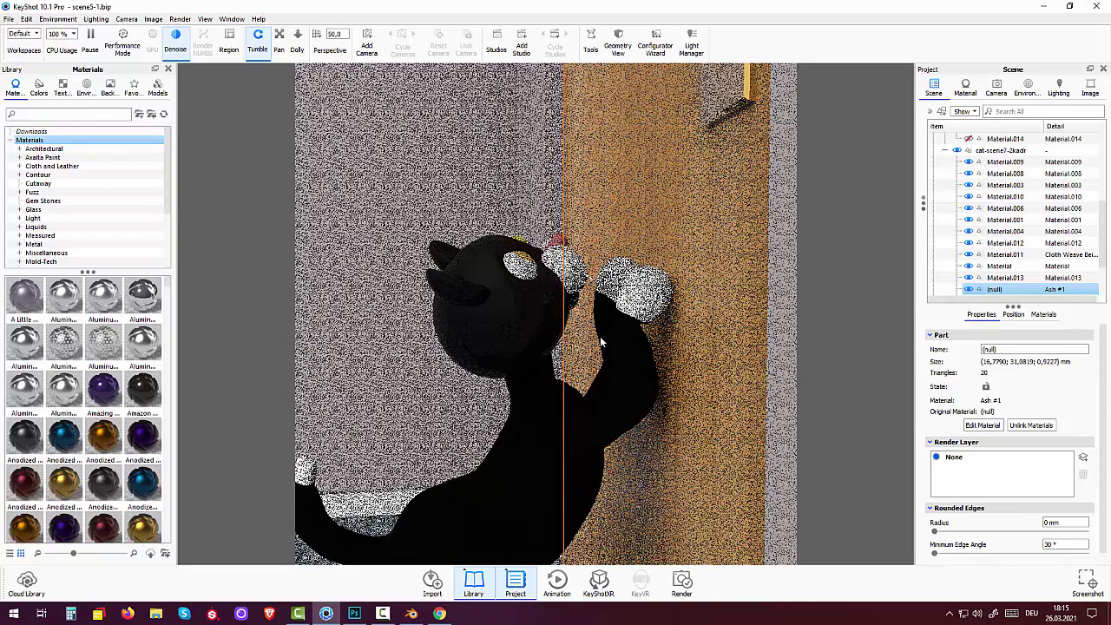
{"action": "mouse_move", "coordinate": [600, 336]}
{"action": "left_mouse_down"}
{"action": "mouse_move", "coordinate": [604, 302]}
{"action": "mouse_move", "coordinate": [605, 312]}
{"action": "left_mouse_up"}
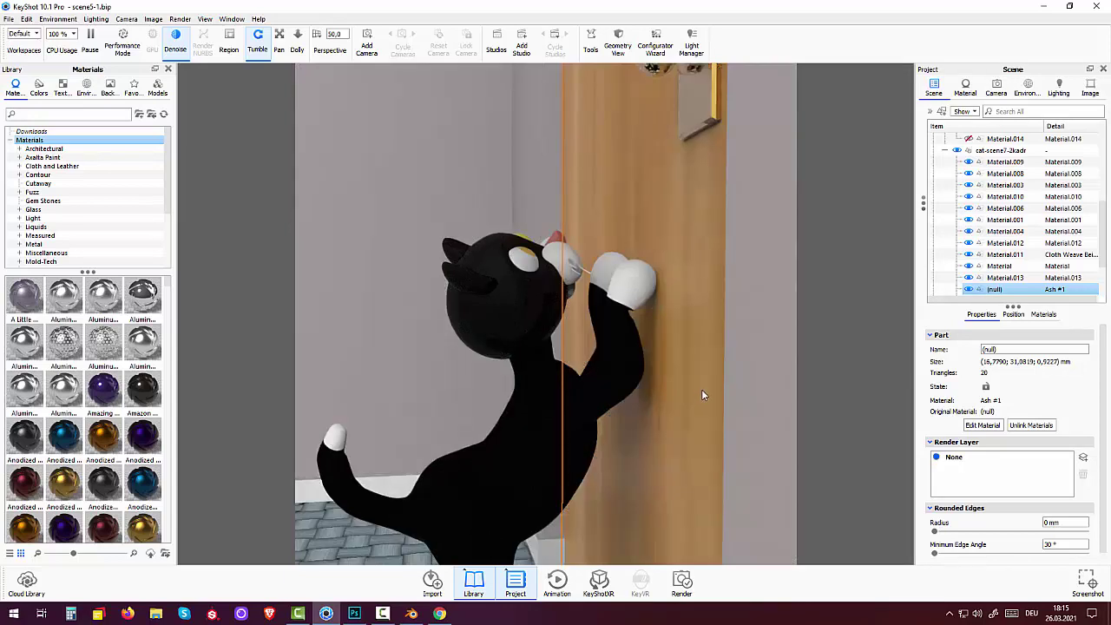
Start the 3840×3840 still render of scene5-1.158.jpg and reposition and shrink its preview window.
{"action": "left_click", "coordinate": [683, 590]}
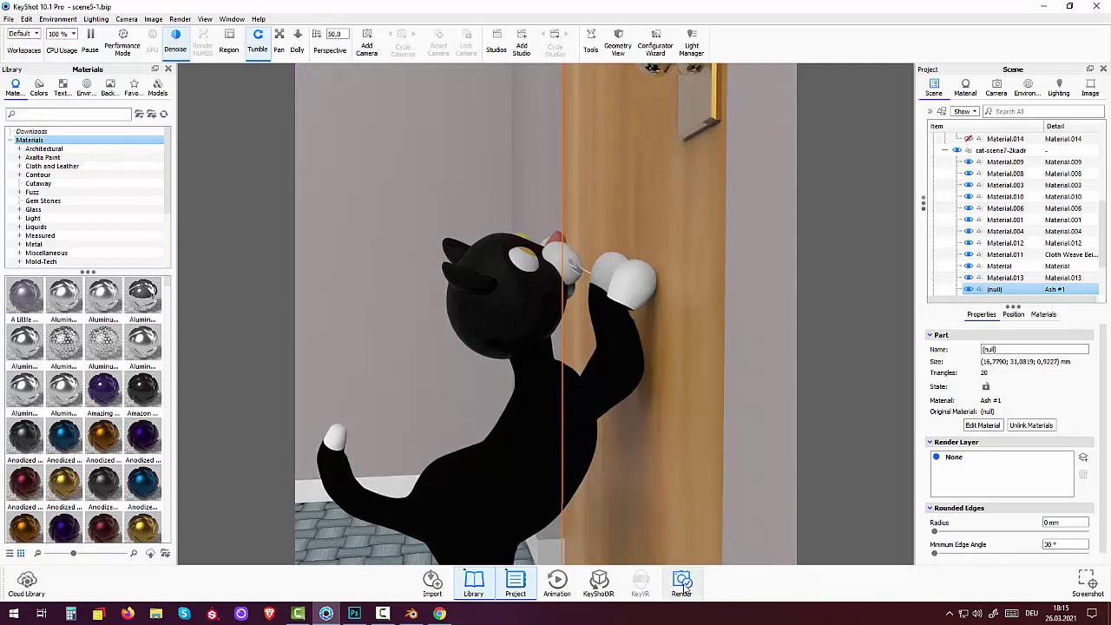
{"action": "left_click", "coordinate": [685, 586]}
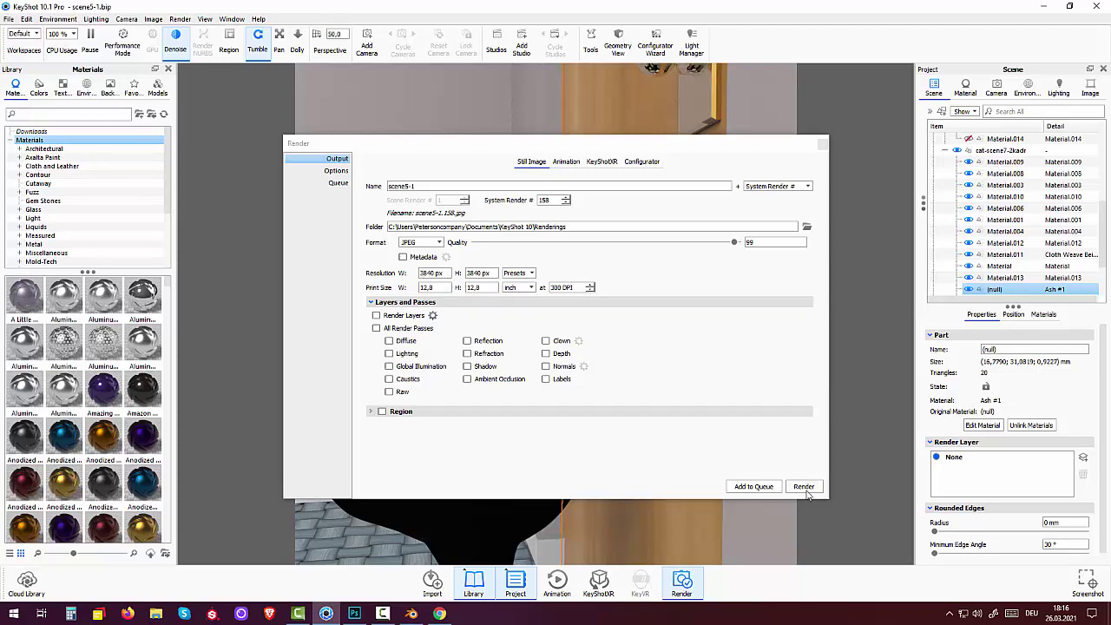
{"action": "left_click", "coordinate": [804, 487]}
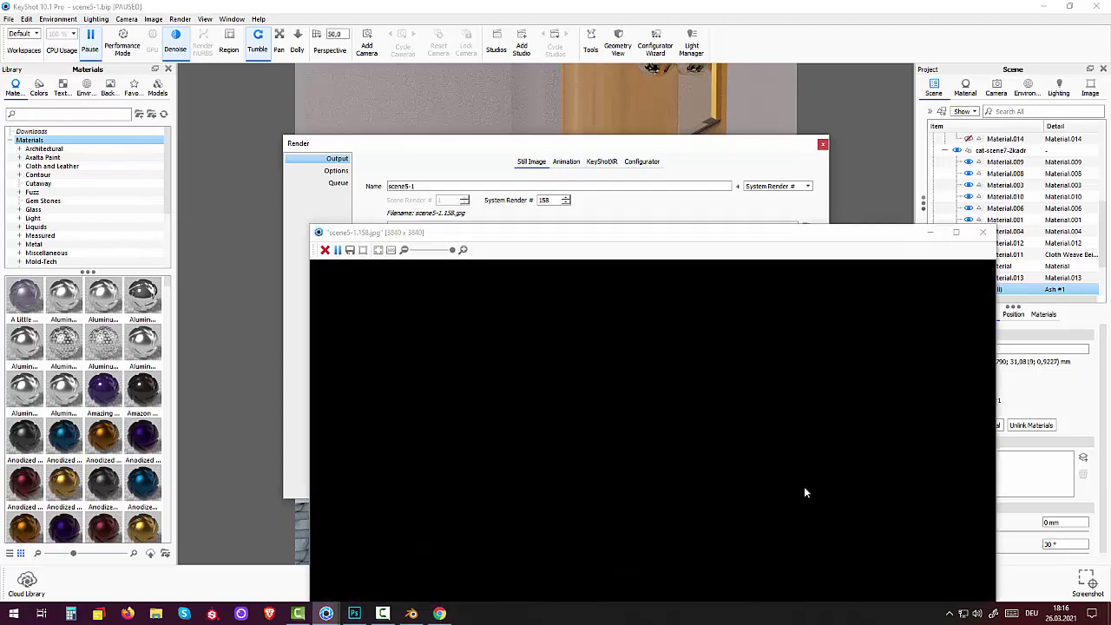
{"action": "left_click_drag", "start_coordinate": [649, 238], "coordinate": [574, 33]}
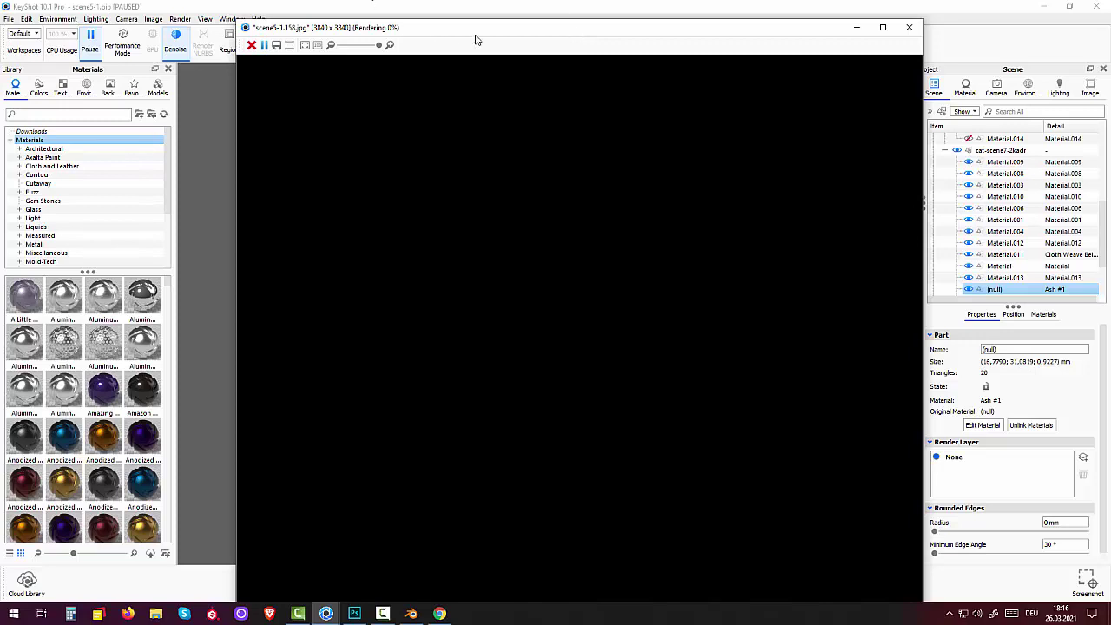
{"action": "left_click_drag", "start_coordinate": [506, 35], "coordinate": [498, 29]}
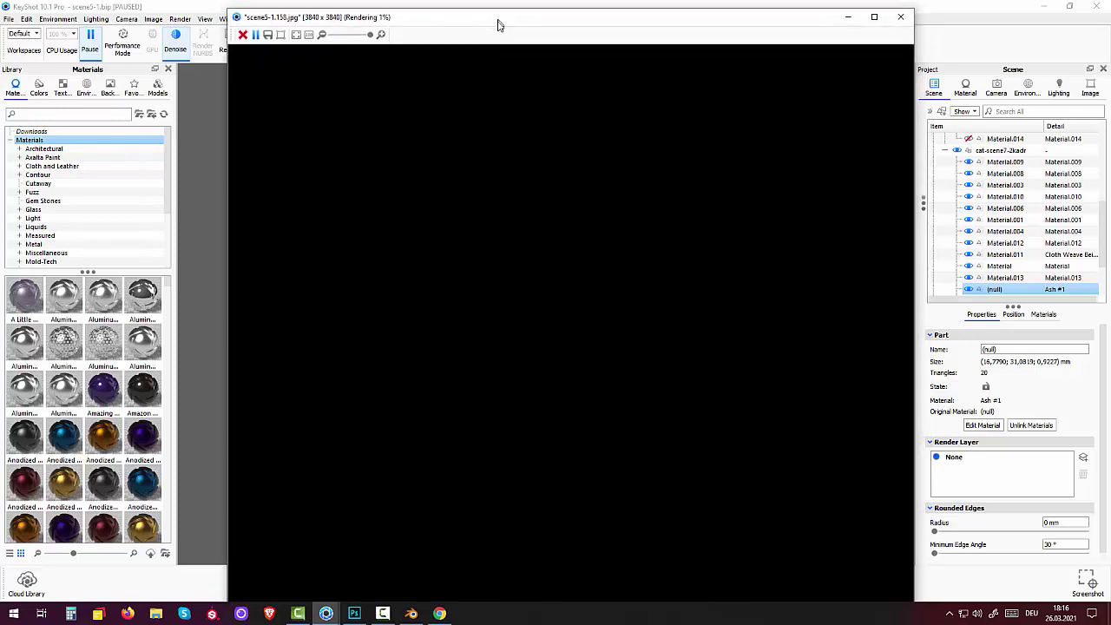
{"action": "mouse_move", "coordinate": [590, 17]}
{"action": "left_mouse_down"}
{"action": "mouse_move", "coordinate": [599, 137]}
{"action": "mouse_move", "coordinate": [585, 61]}
{"action": "left_mouse_up"}
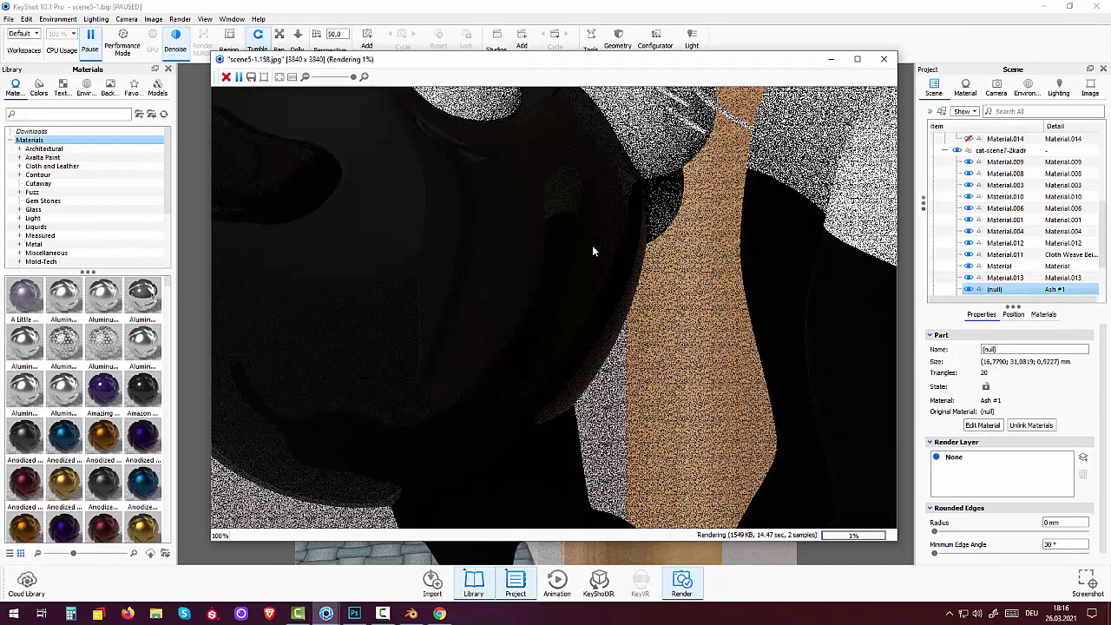
Zoom the render view out to 19% to see the whole cat, then request stopping the render.
{"action": "scroll", "coordinate": [592, 246], "scroll_direction": "down", "scroll_amount": 2}
{"action": "scroll", "coordinate": [592, 248], "scroll_direction": "down", "scroll_amount": 2}
{"action": "scroll", "coordinate": [592, 250], "scroll_direction": "down", "scroll_amount": 2}
{"action": "scroll", "coordinate": [591, 247], "scroll_direction": "down", "scroll_amount": 1}
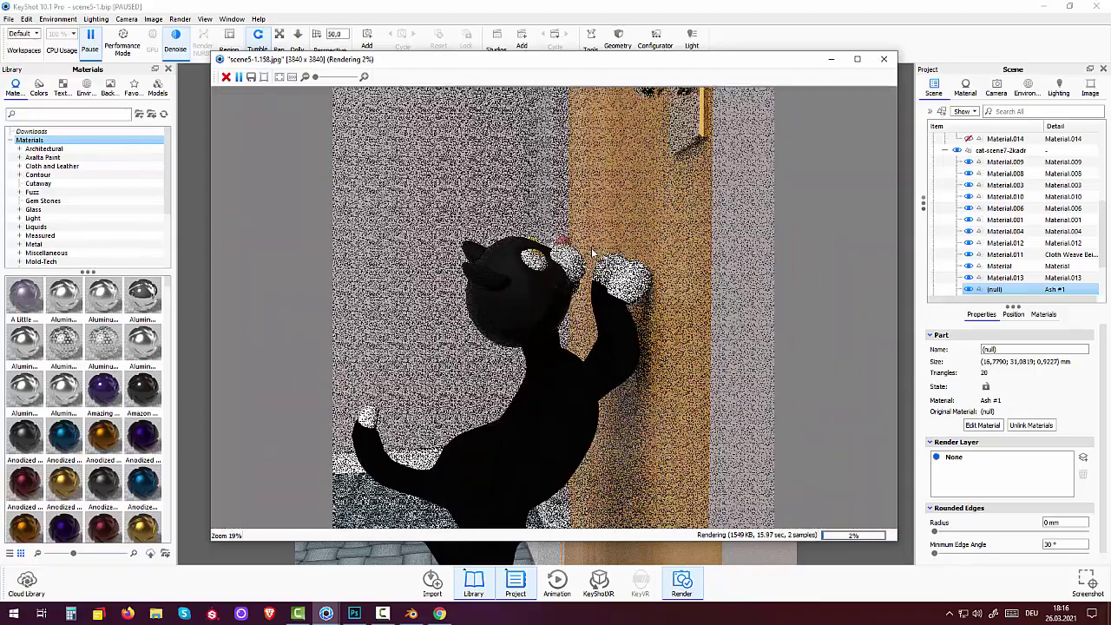
{"action": "scroll", "coordinate": [592, 250], "scroll_direction": "down", "scroll_amount": 1}
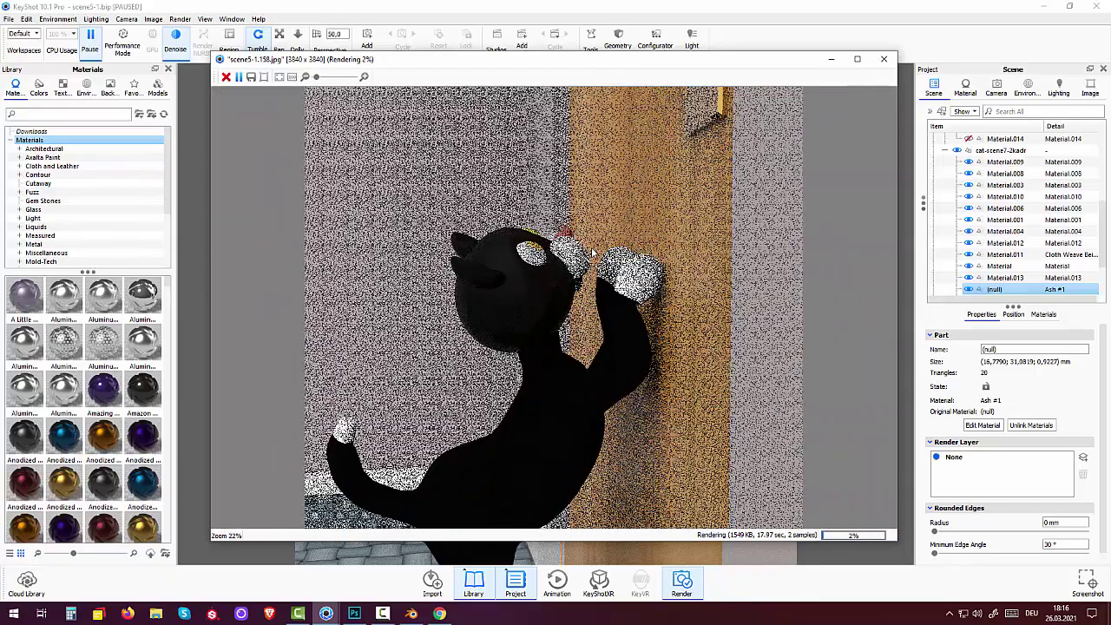
{"action": "scroll", "coordinate": [593, 252], "scroll_direction": "down", "scroll_amount": 1}
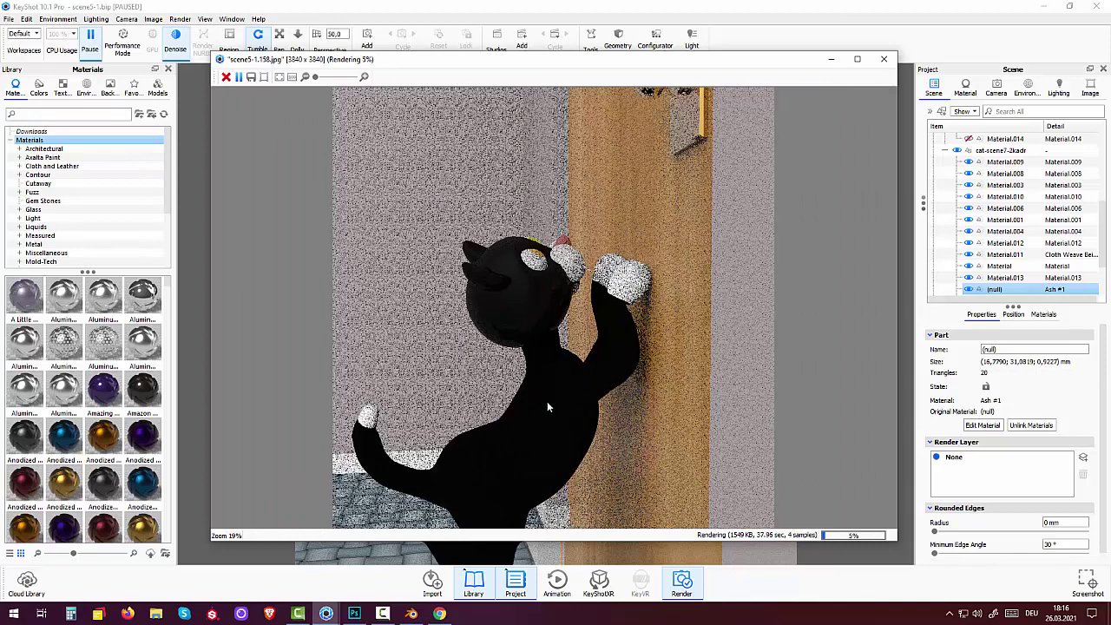
{"action": "left_click", "coordinate": [883, 58]}
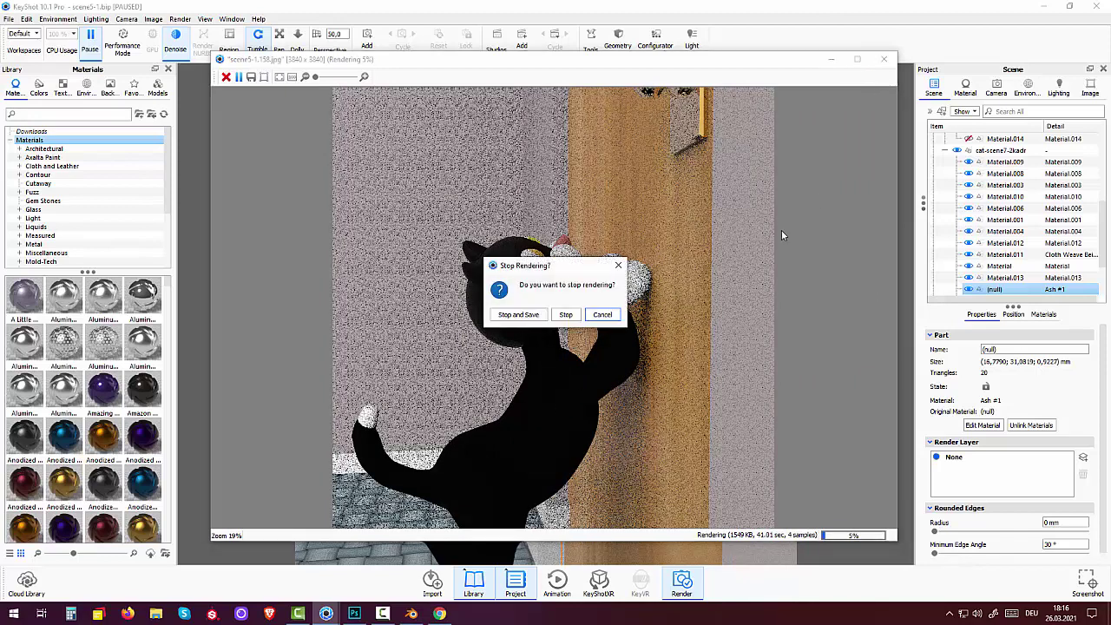
Stop the render, saving scene5-1.158.jpg, and close the render settings.
{"action": "left_click", "coordinate": [565, 315]}
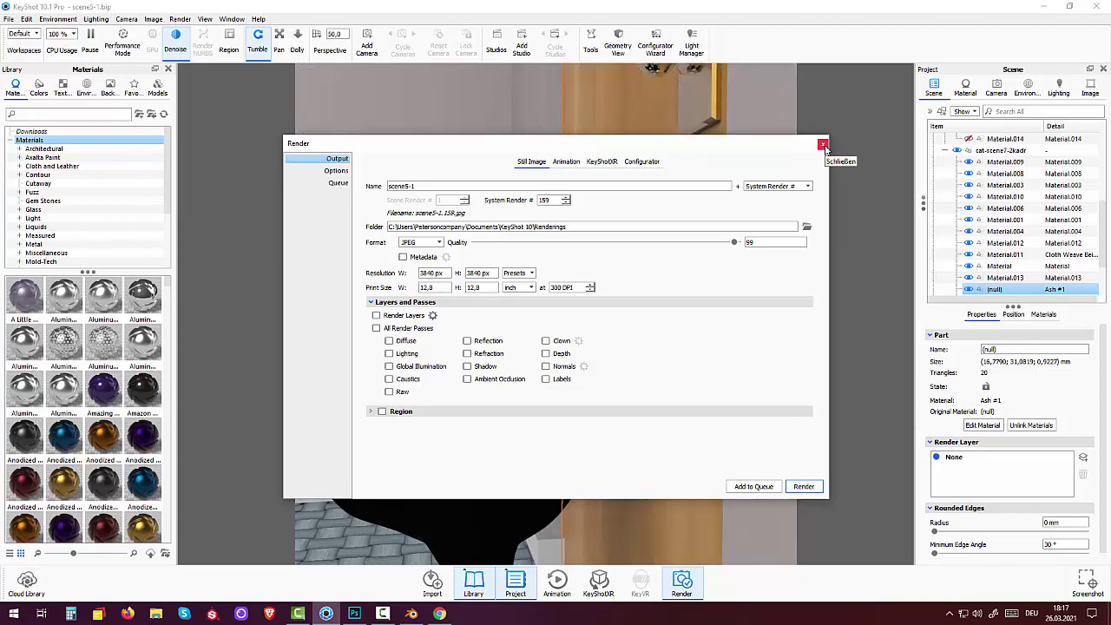
{"action": "left_click", "coordinate": [824, 145]}
Open the cat eye's Material.007 and delete its Plastic/krokoauge label.
{"action": "left_click", "coordinate": [522, 254]}
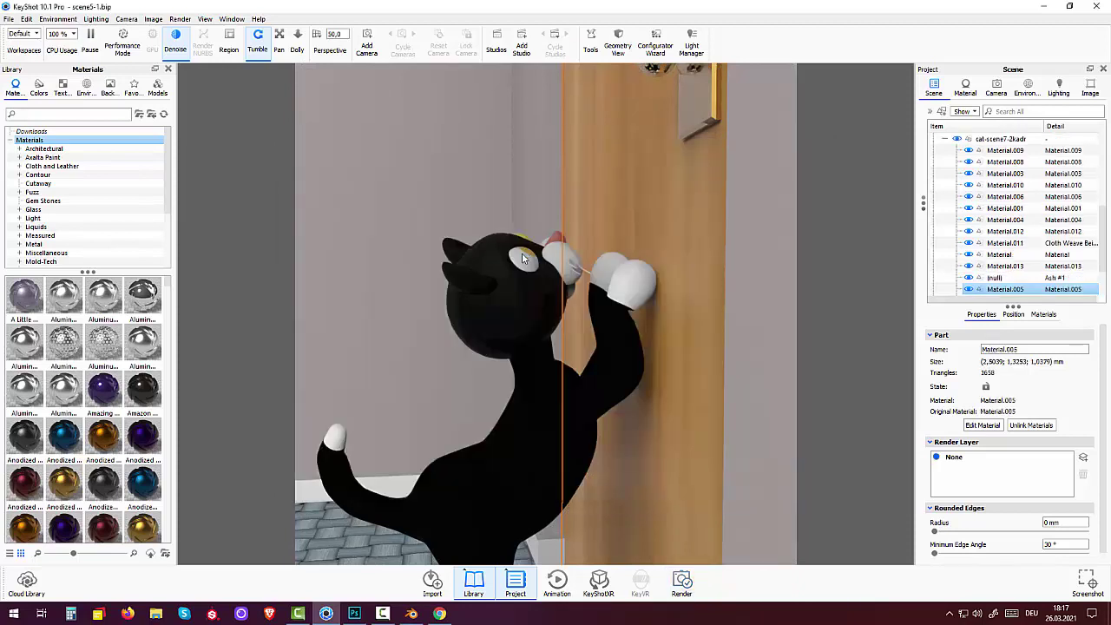
{"action": "double_click", "coordinate": [521, 253]}
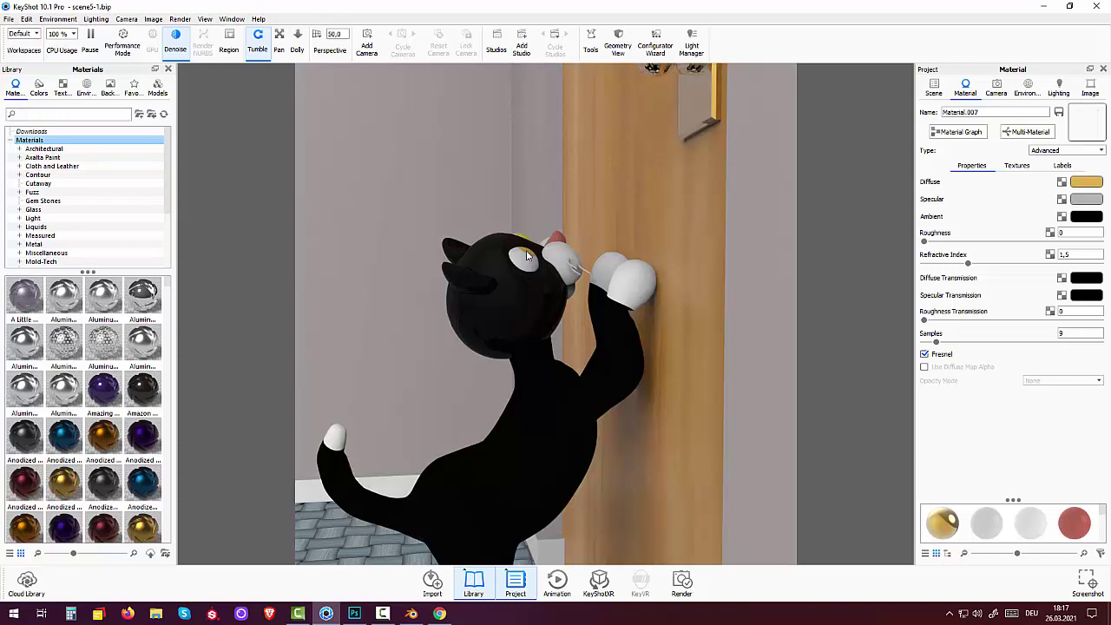
{"action": "left_click", "coordinate": [1061, 165]}
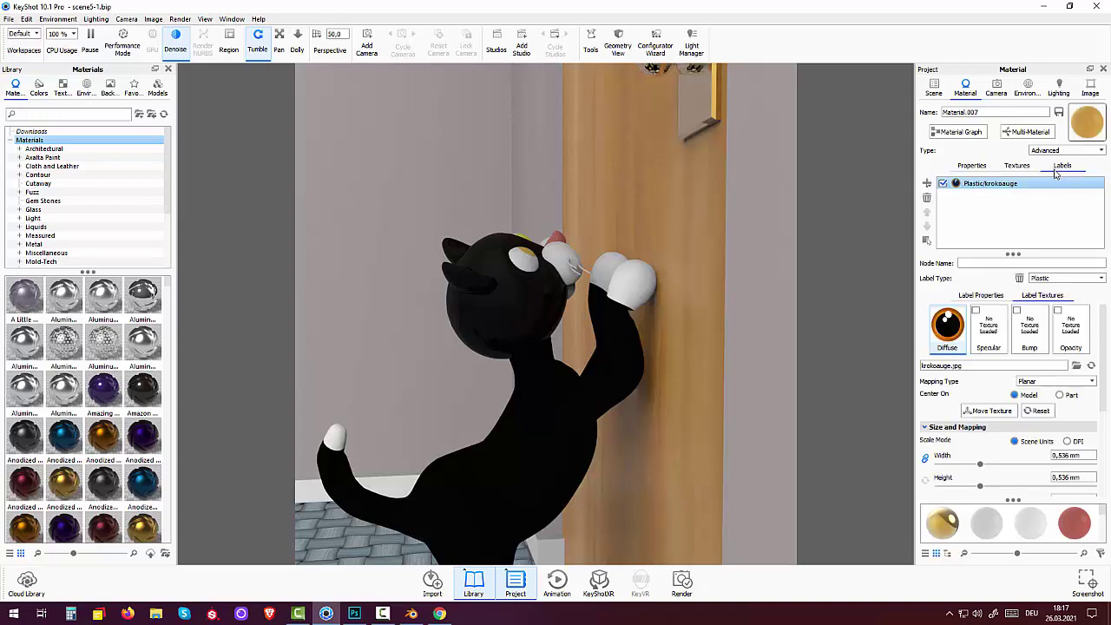
{"action": "left_click", "coordinate": [965, 187]}
{"action": "key", "text": "Delete"}
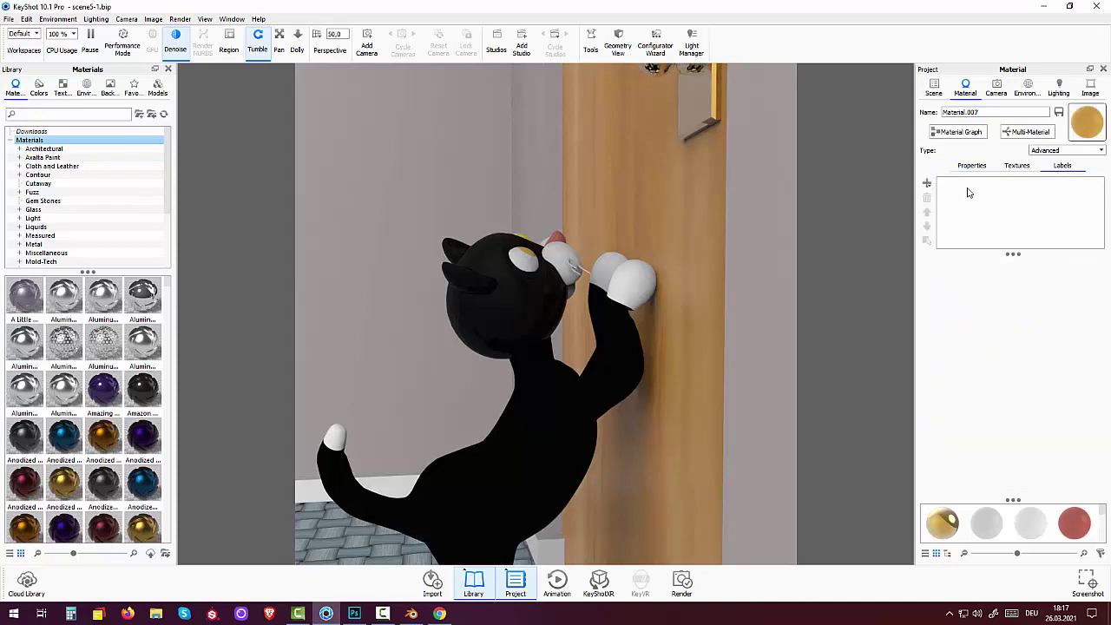
Add krokoauge.jpg as a new texture label and accept its placement on the eye.
{"action": "left_click", "coordinate": [928, 184]}
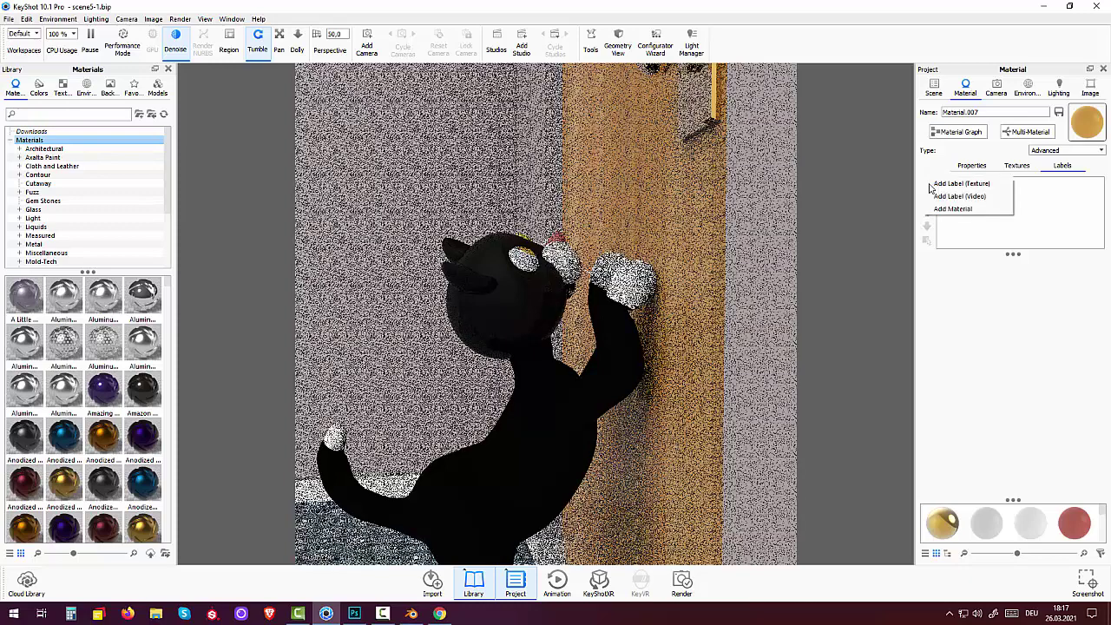
{"action": "left_click", "coordinate": [951, 190]}
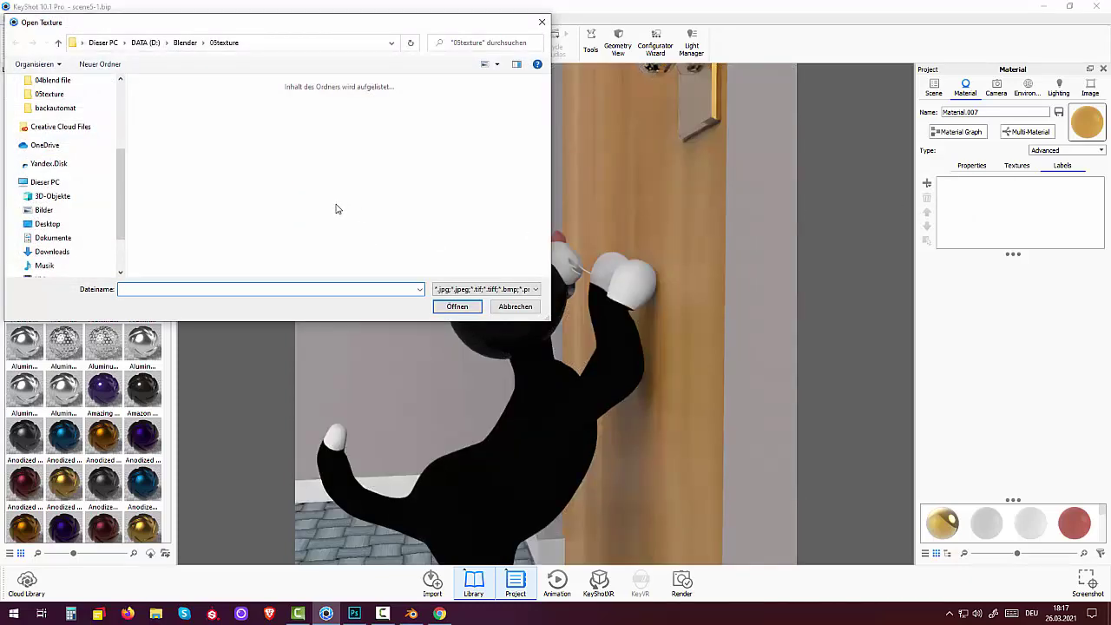
{"action": "scroll", "coordinate": [338, 207], "scroll_direction": "down", "scroll_amount": 1}
{"action": "scroll", "coordinate": [340, 204], "scroll_direction": "down", "scroll_amount": 2}
{"action": "scroll", "coordinate": [340, 202], "scroll_direction": "down", "scroll_amount": 2}
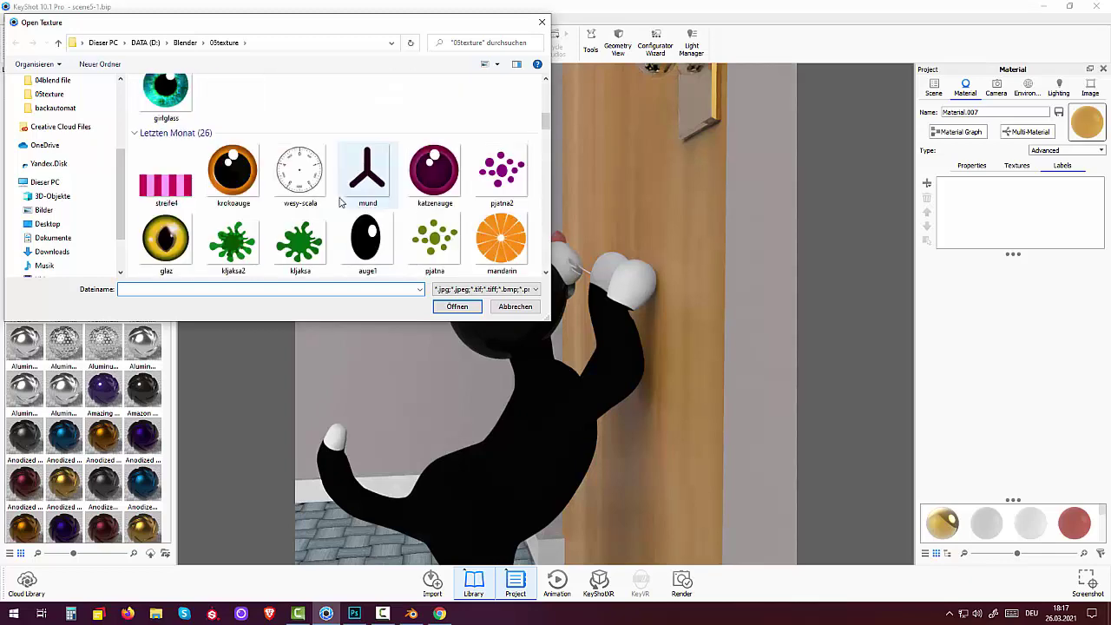
{"action": "left_click", "coordinate": [233, 174]}
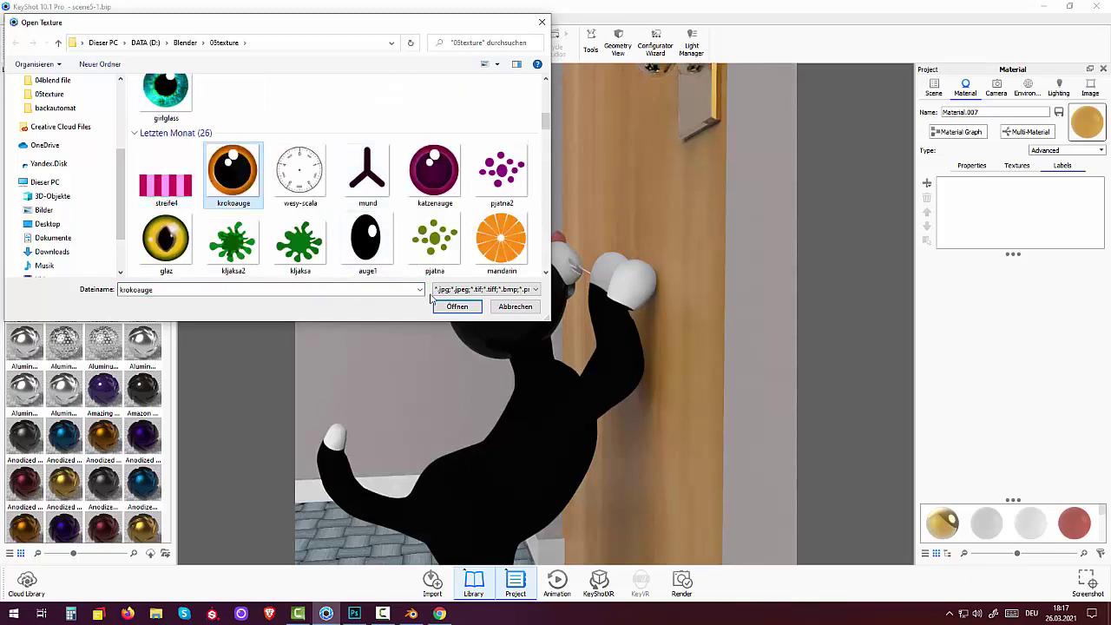
{"action": "left_click", "coordinate": [452, 311]}
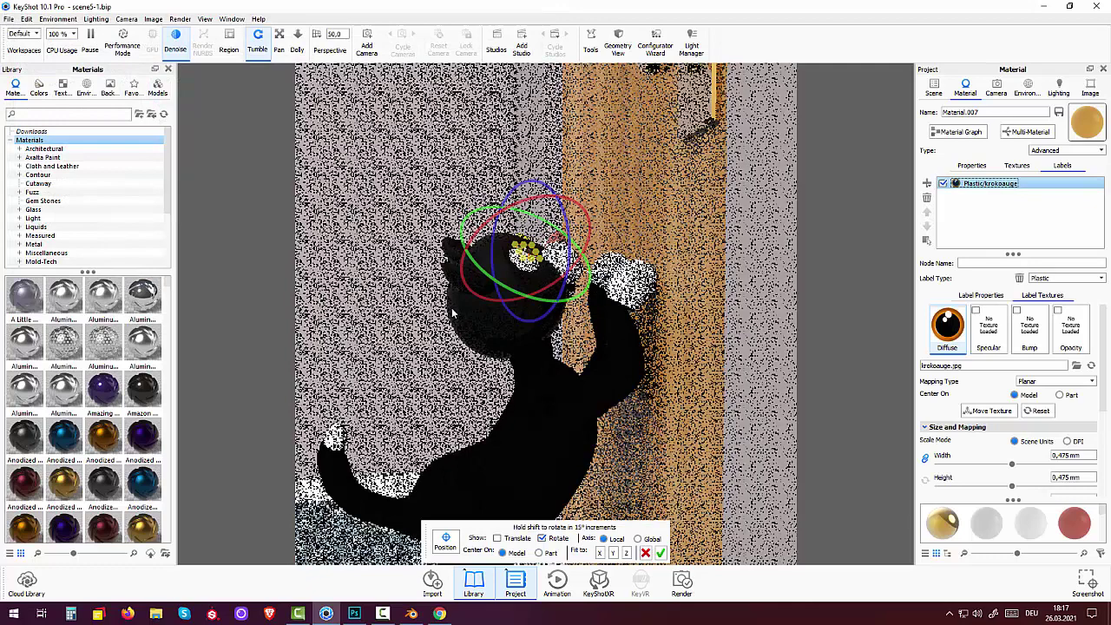
{"action": "left_click", "coordinate": [658, 553]}
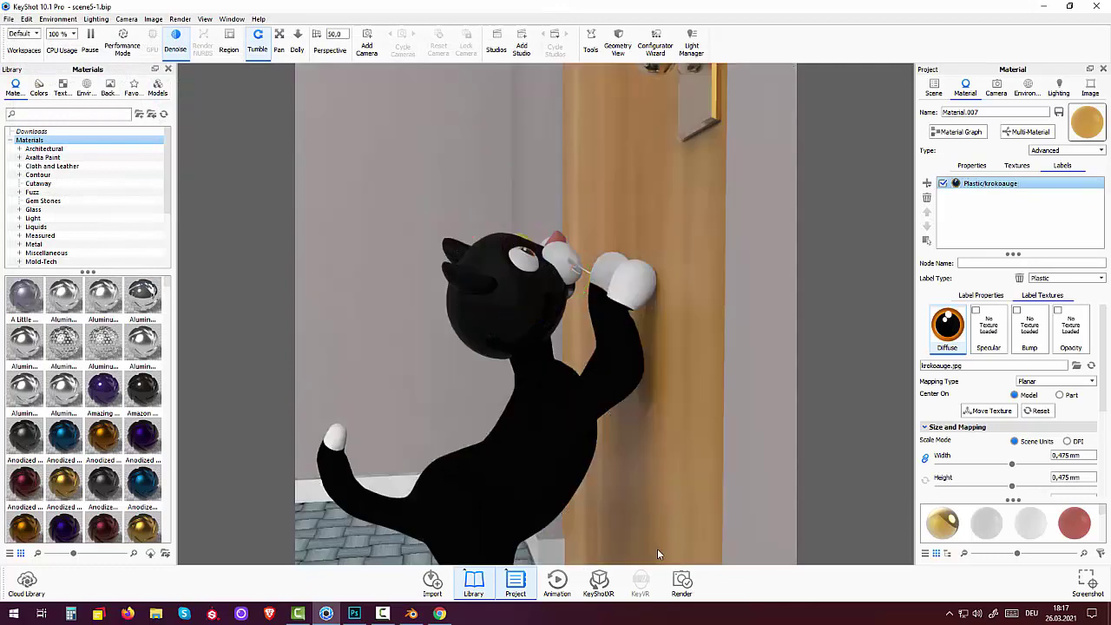
{"action": "double_click", "coordinate": [524, 237]}
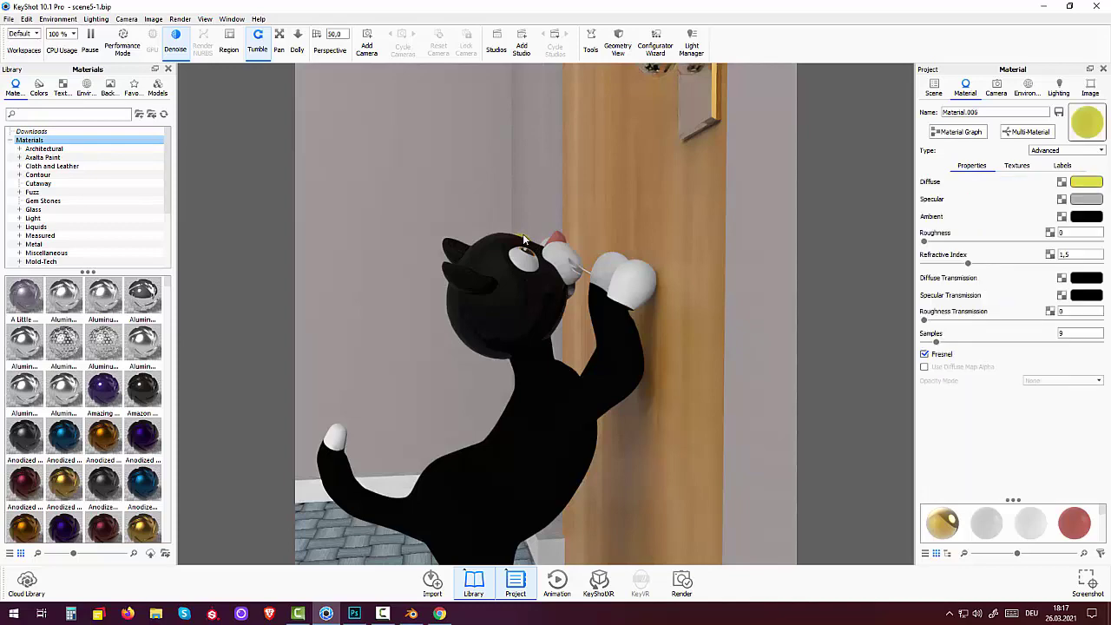
Replace Material.006's old krokoauge label with a new krokoauge.jpg texture label on the other eye.
{"action": "left_click", "coordinate": [1061, 166]}
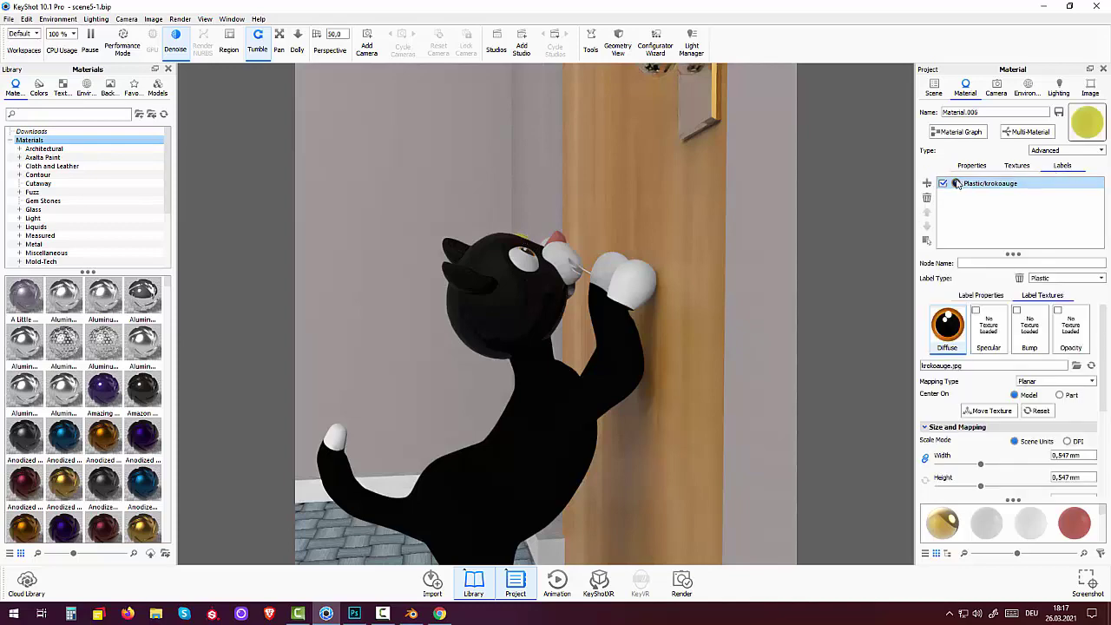
{"action": "left_click", "coordinate": [926, 198]}
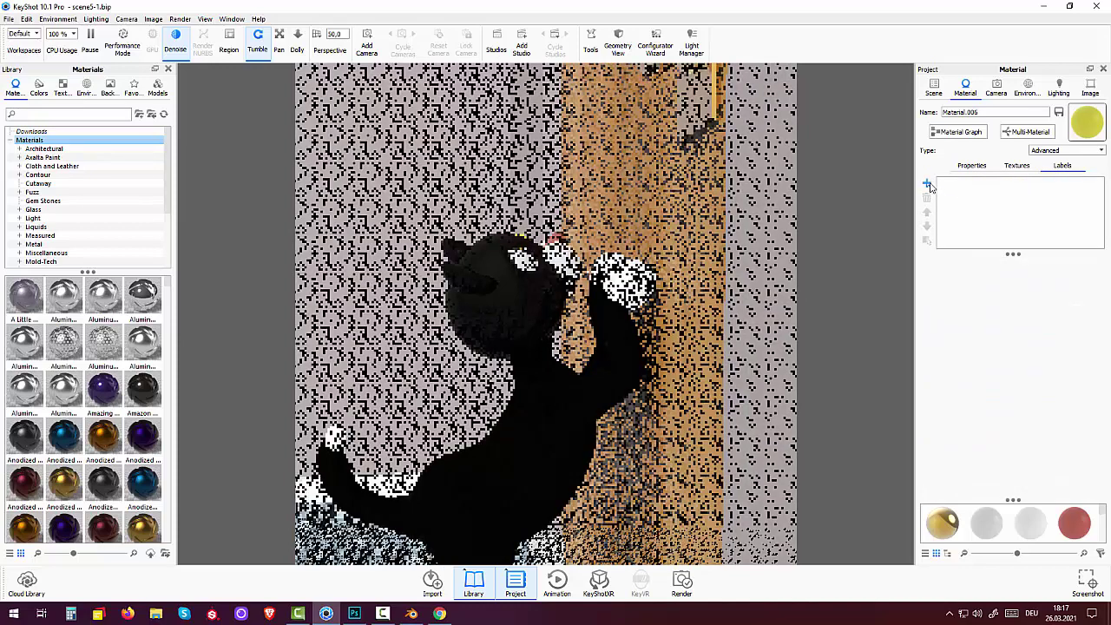
{"action": "left_click", "coordinate": [927, 183]}
{"action": "left_click", "coordinate": [934, 184]}
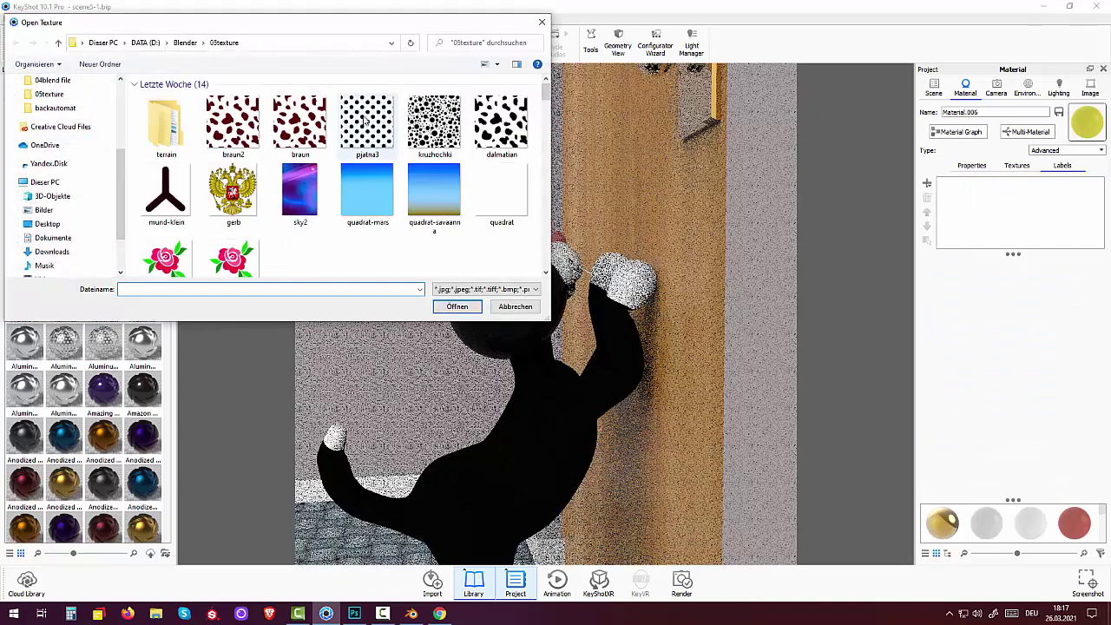
{"action": "scroll", "coordinate": [296, 164], "scroll_direction": "down", "scroll_amount": 2}
{"action": "scroll", "coordinate": [297, 164], "scroll_direction": "down", "scroll_amount": 2}
{"action": "scroll", "coordinate": [260, 173], "scroll_direction": "down", "scroll_amount": 1}
{"action": "scroll", "coordinate": [243, 183], "scroll_direction": "up", "scroll_amount": 1}
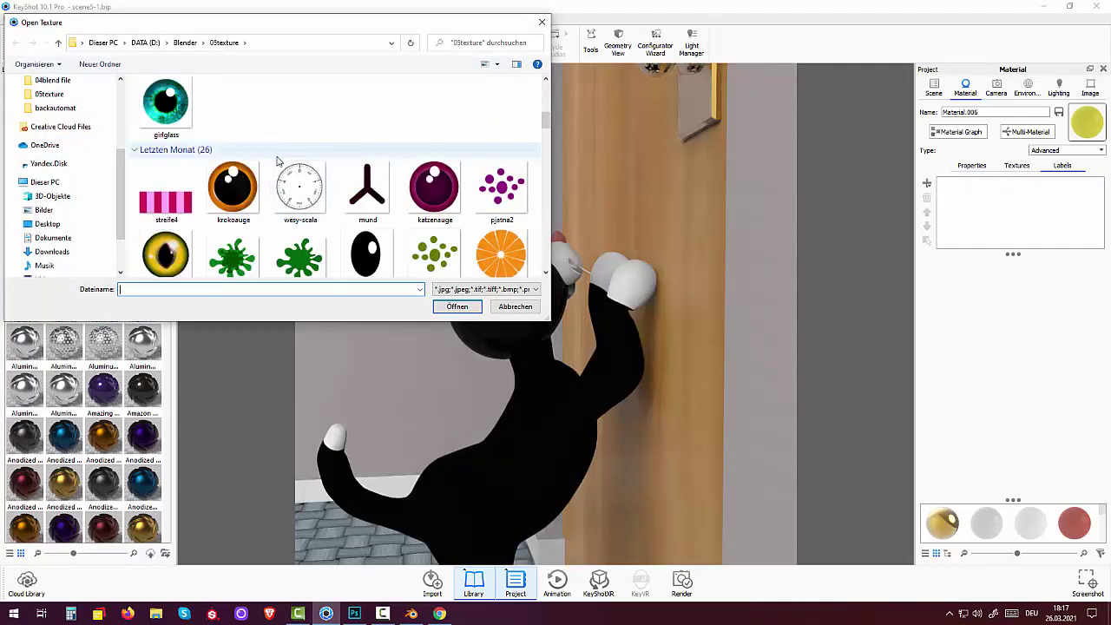
{"action": "left_click", "coordinate": [232, 193]}
{"action": "left_click", "coordinate": [458, 306]}
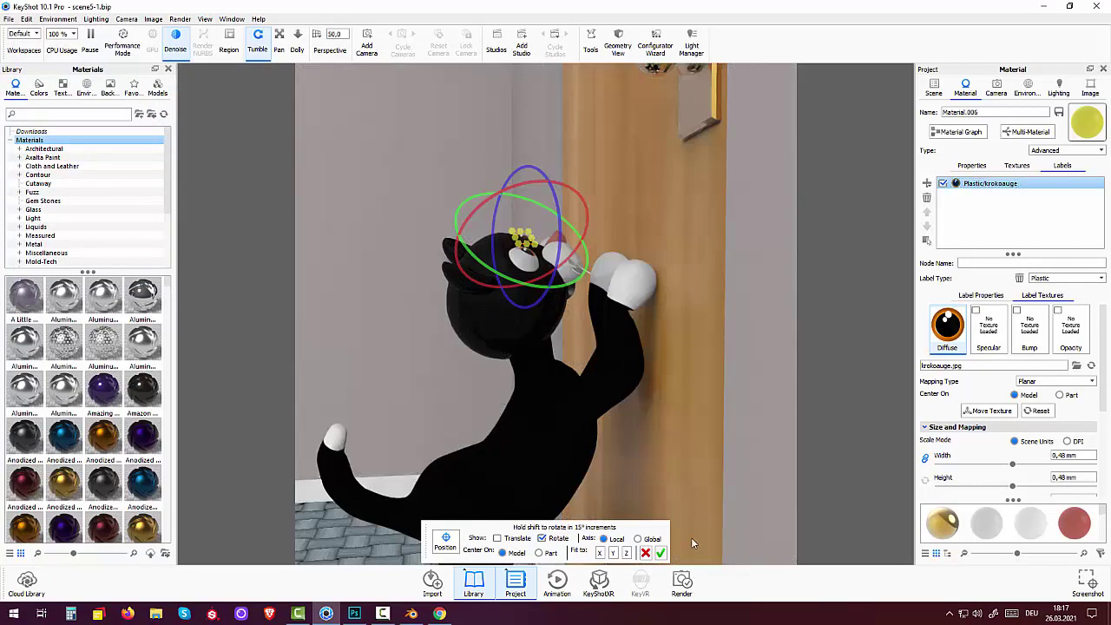
{"action": "left_click", "coordinate": [661, 554]}
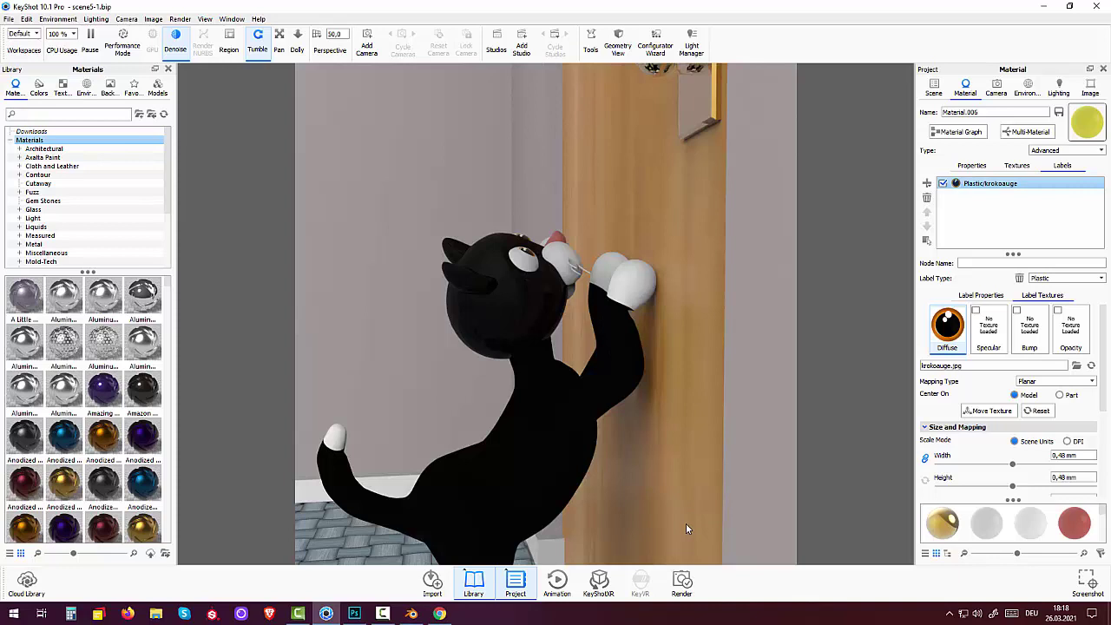
Render a new 3840×3840 still, scene5-1.159.jpg, with Denoise on, maximized full screen.
{"action": "left_click", "coordinate": [680, 584]}
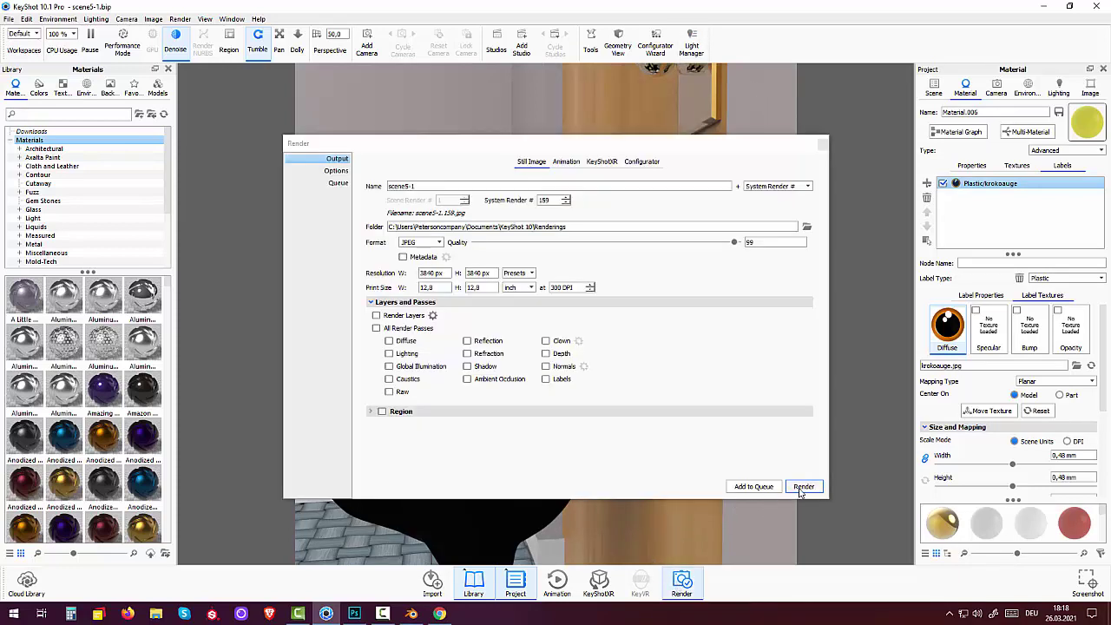
{"action": "left_click", "coordinate": [801, 490]}
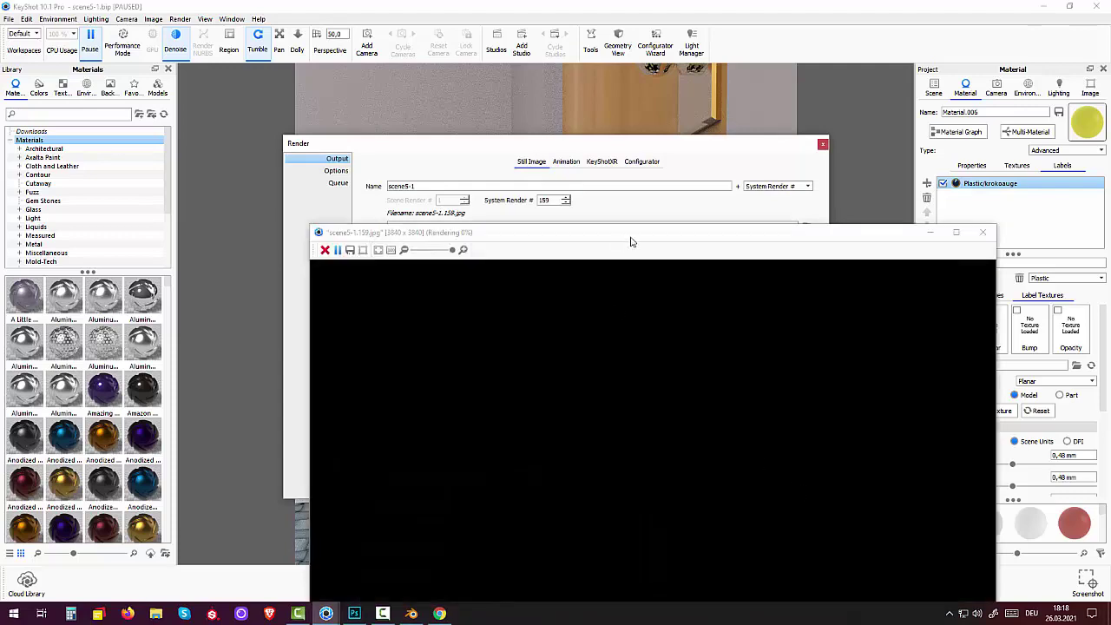
{"action": "mouse_move", "coordinate": [629, 236]}
{"action": "left_mouse_down"}
{"action": "mouse_move", "coordinate": [559, 24]}
{"action": "mouse_move", "coordinate": [561, 40]}
{"action": "left_mouse_up"}
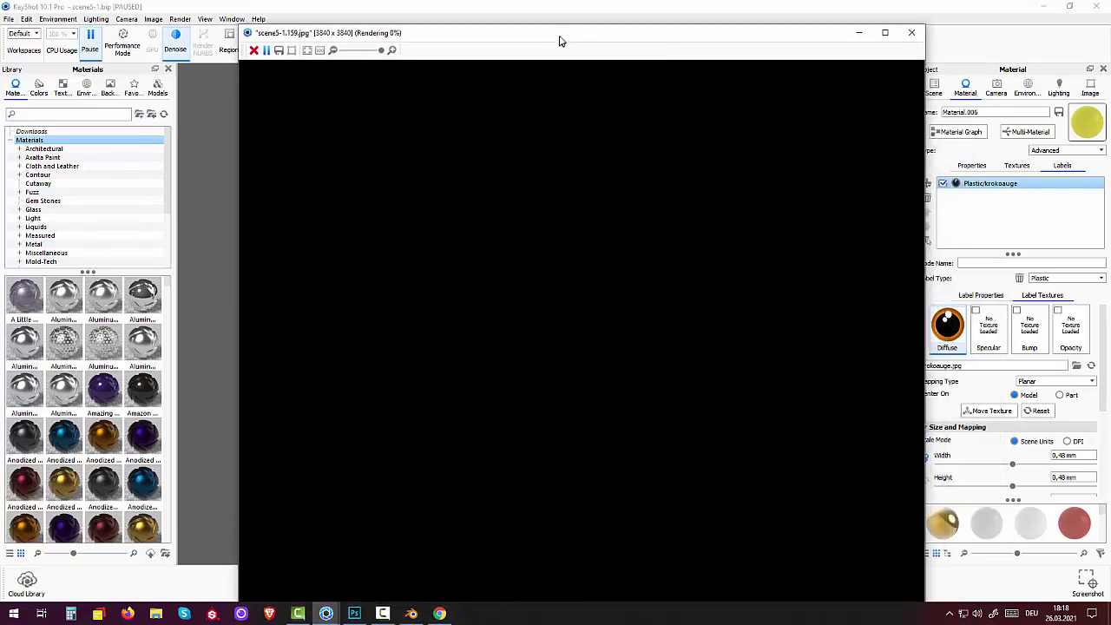
{"action": "left_click", "coordinate": [180, 52]}
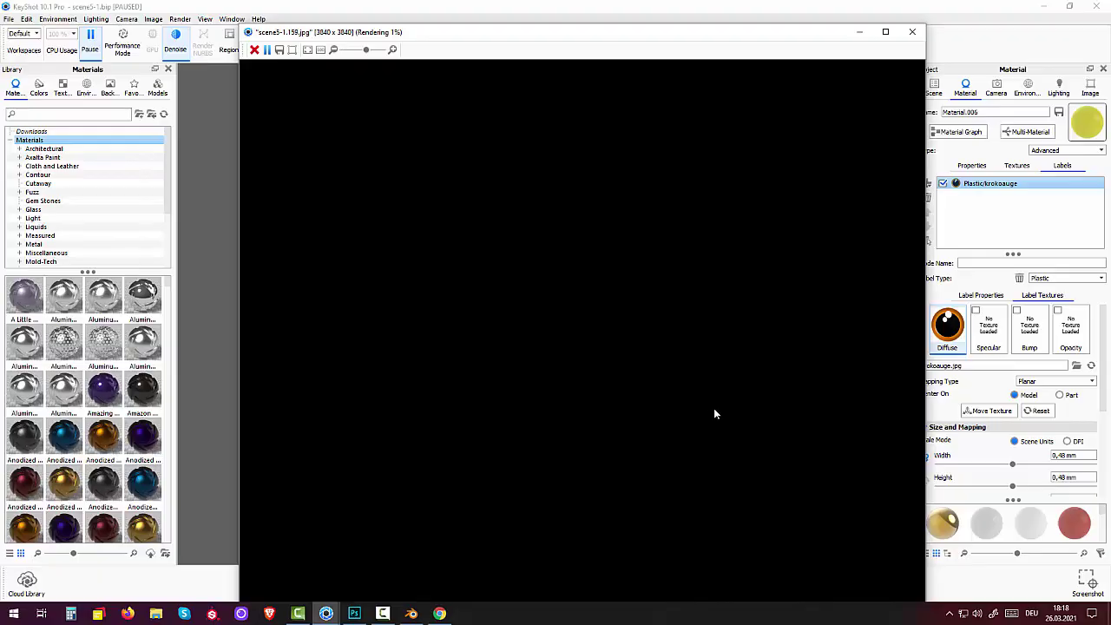
{"action": "double_click", "coordinate": [675, 37]}
{"action": "scroll", "coordinate": [652, 281], "scroll_direction": "down", "scroll_amount": 3}
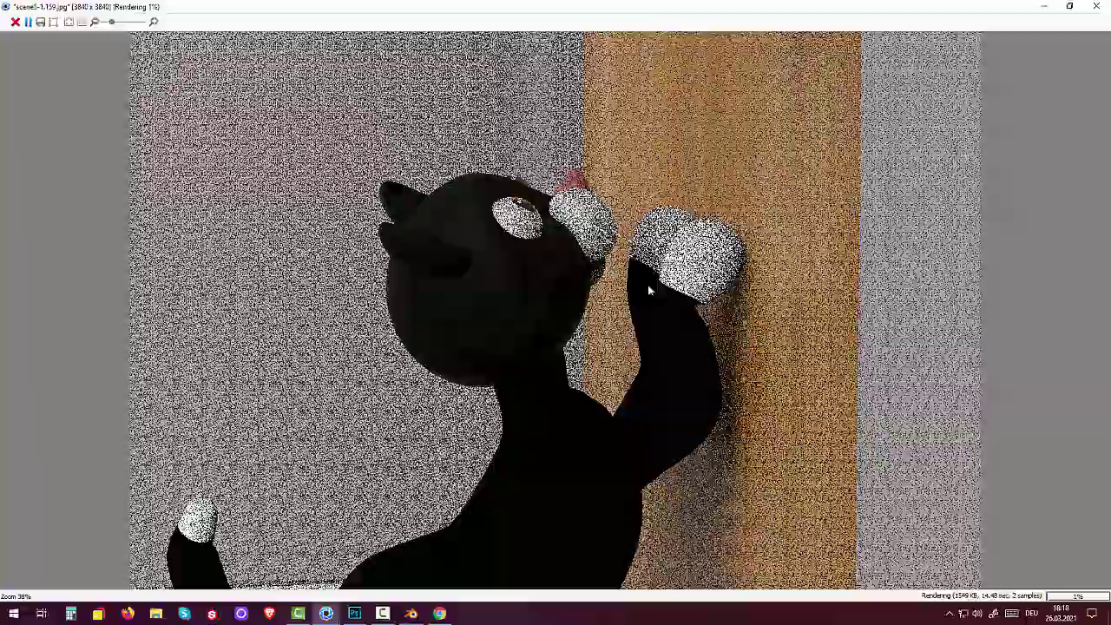
{"action": "scroll", "coordinate": [651, 281], "scroll_direction": "down", "scroll_amount": 2}
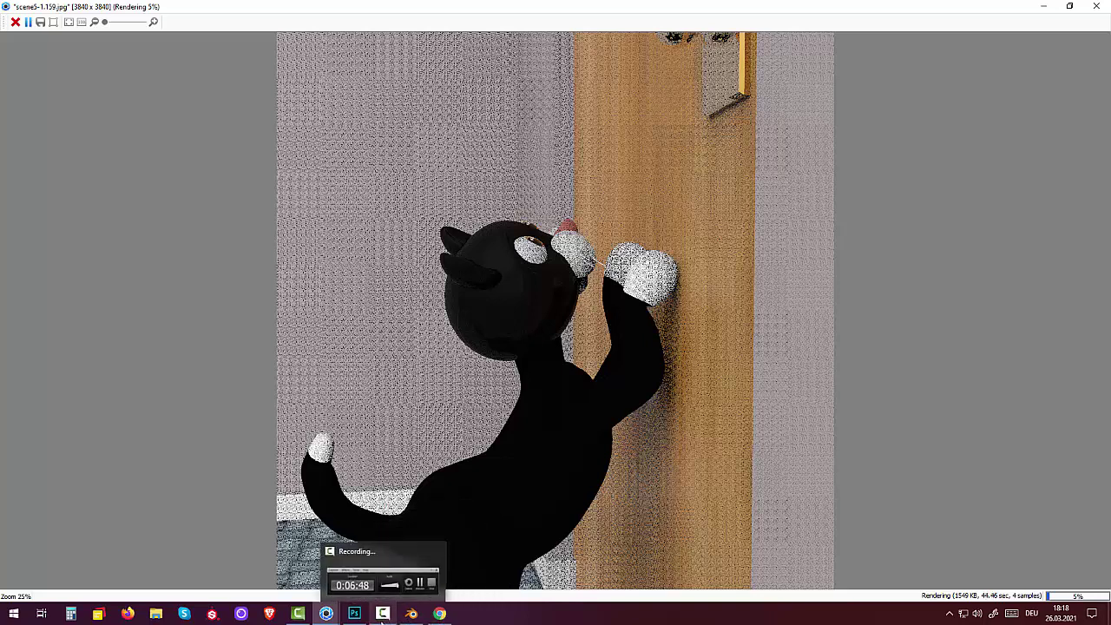
{"action": "left_click", "coordinate": [325, 614]}
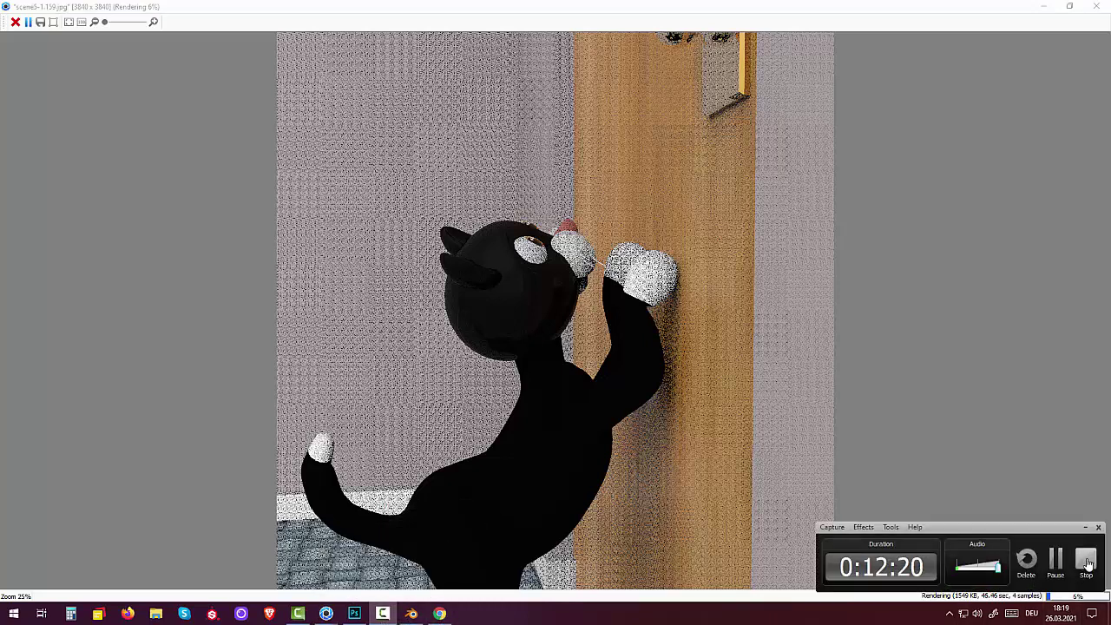